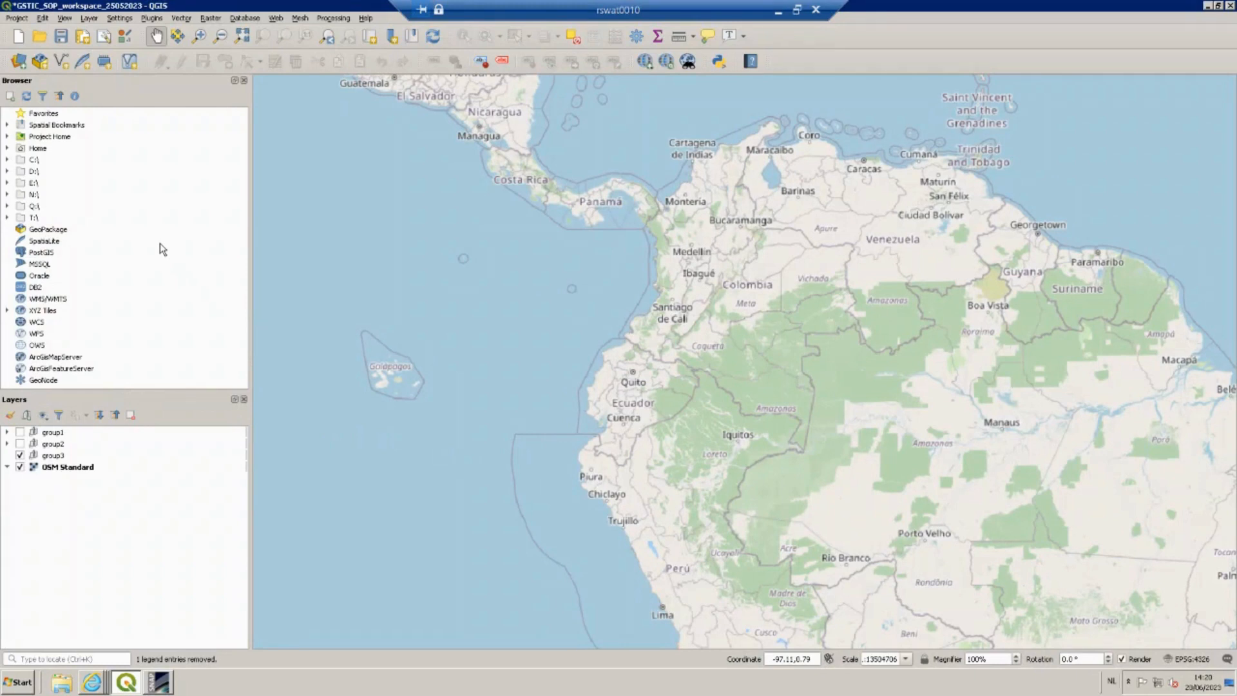
Choose the SSP_OFFL_L2__NO2 …_Exported_reprojected.nc file from the Intermediate data folder as a raster dataset and add it.
left_click(20, 61)
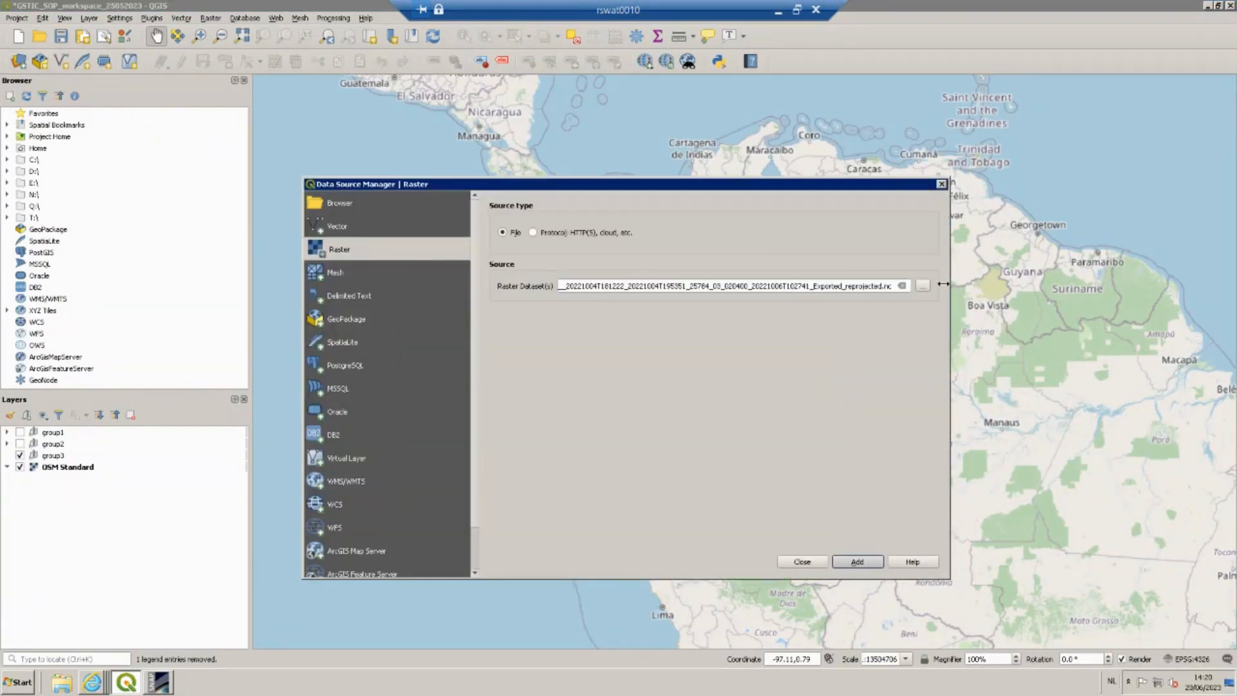
left_click(922, 288)
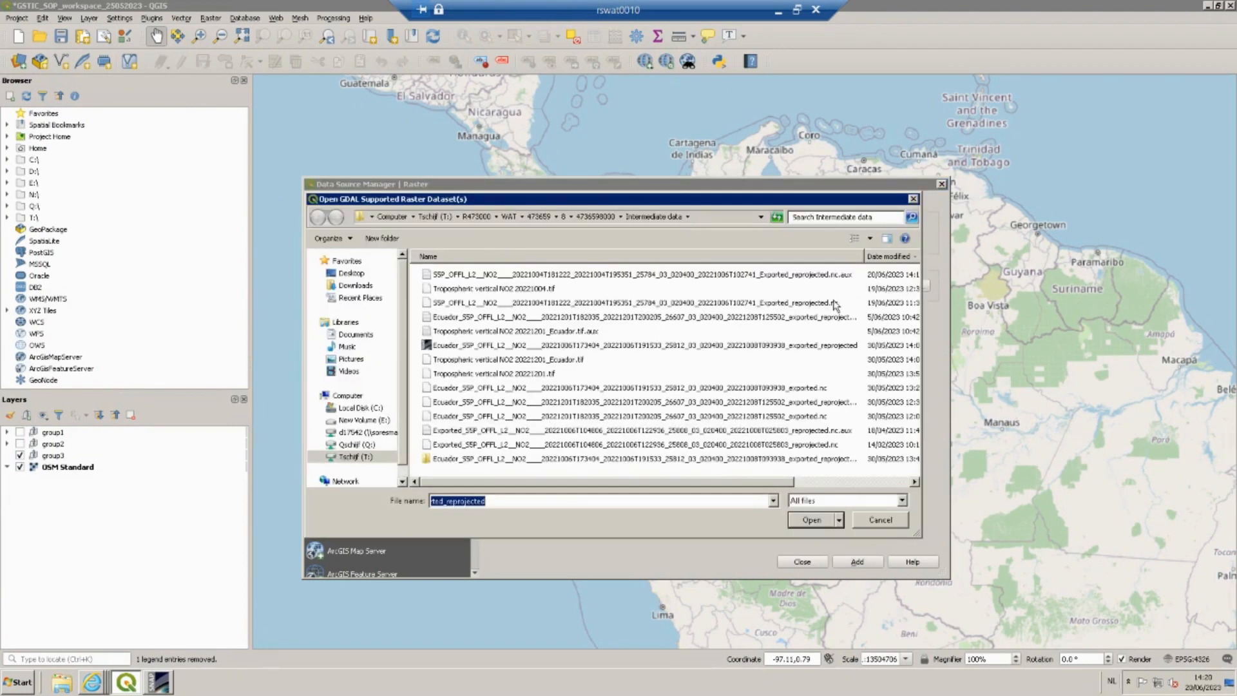
left_click(586, 308)
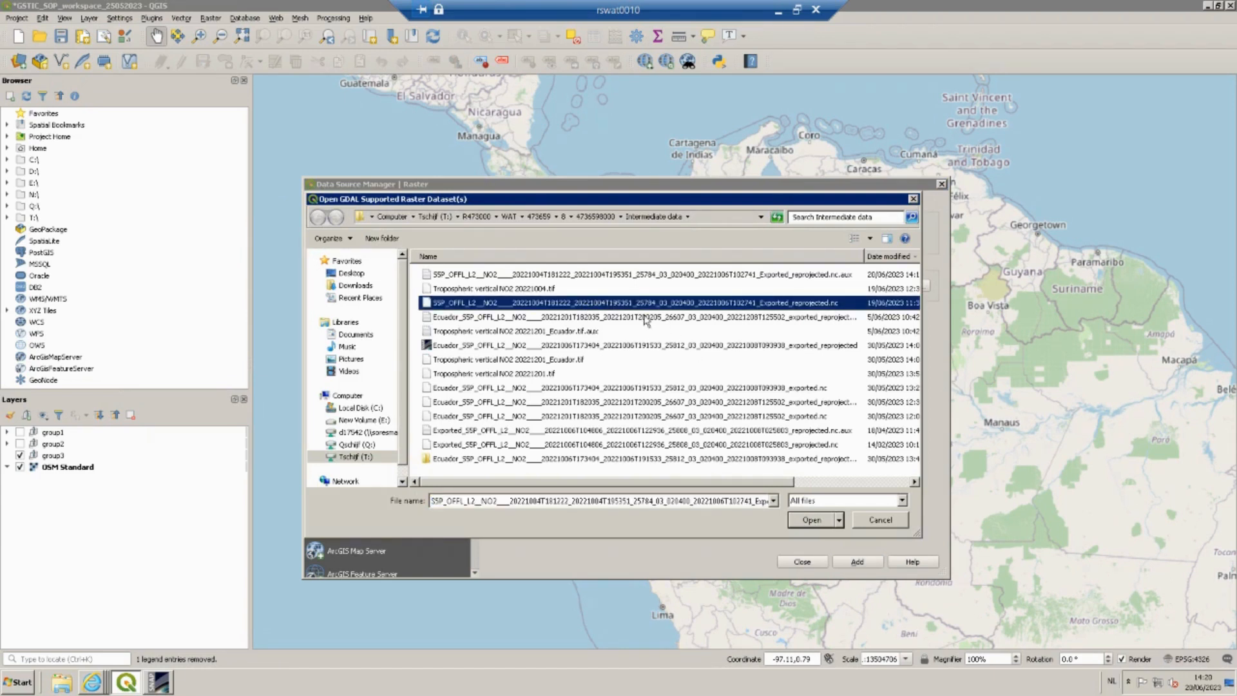
left_click(813, 519)
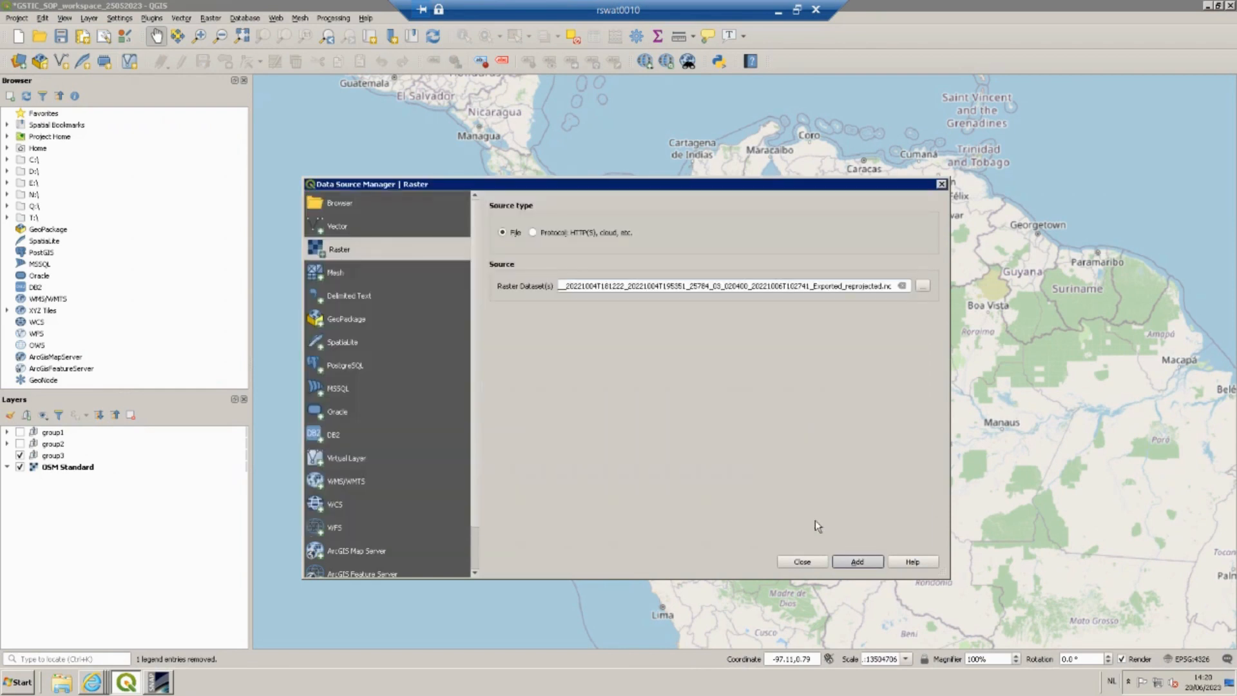
left_click(856, 562)
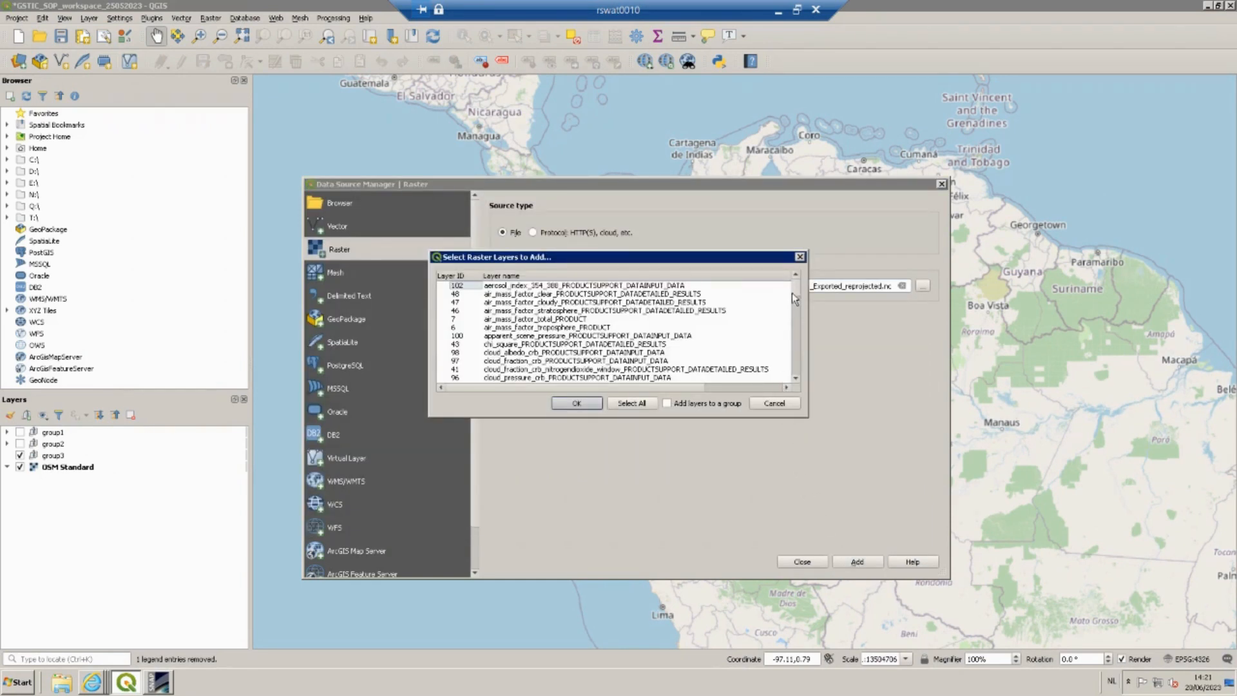
Add the nitrogendioxide_tropospheric_column_PRODUCT sublayer and close the Data Source Manager.
left_click_drag(796, 286, 792, 339)
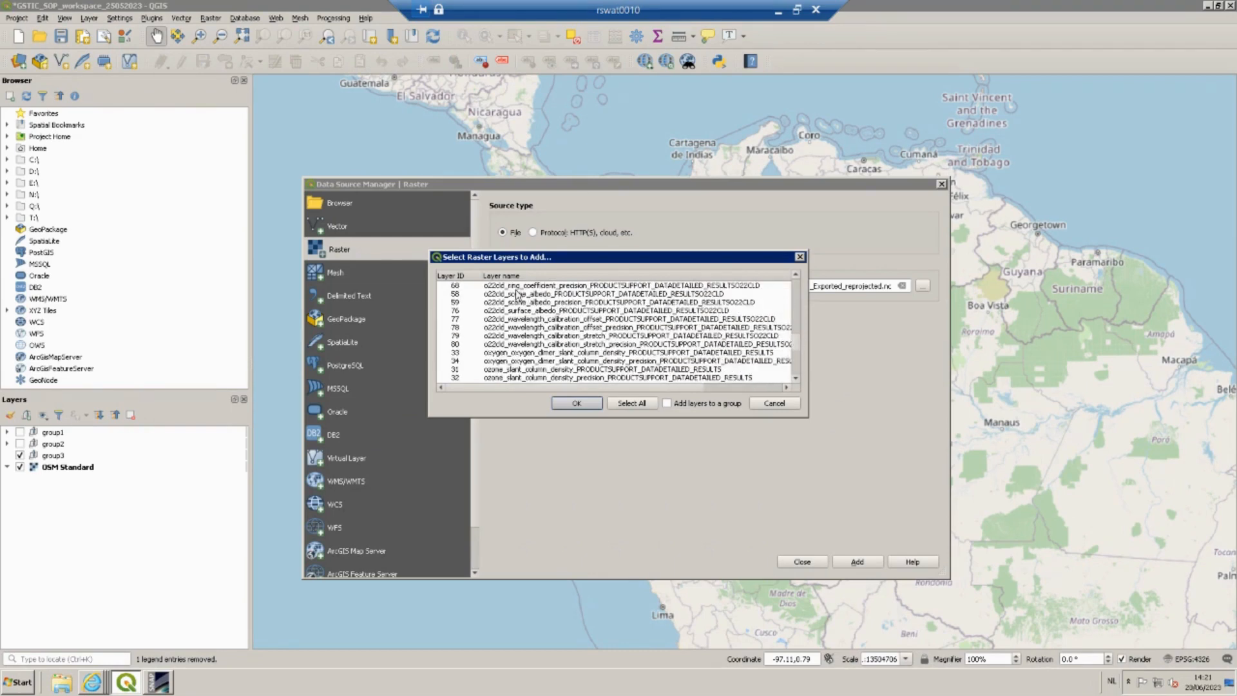
left_click(460, 276)
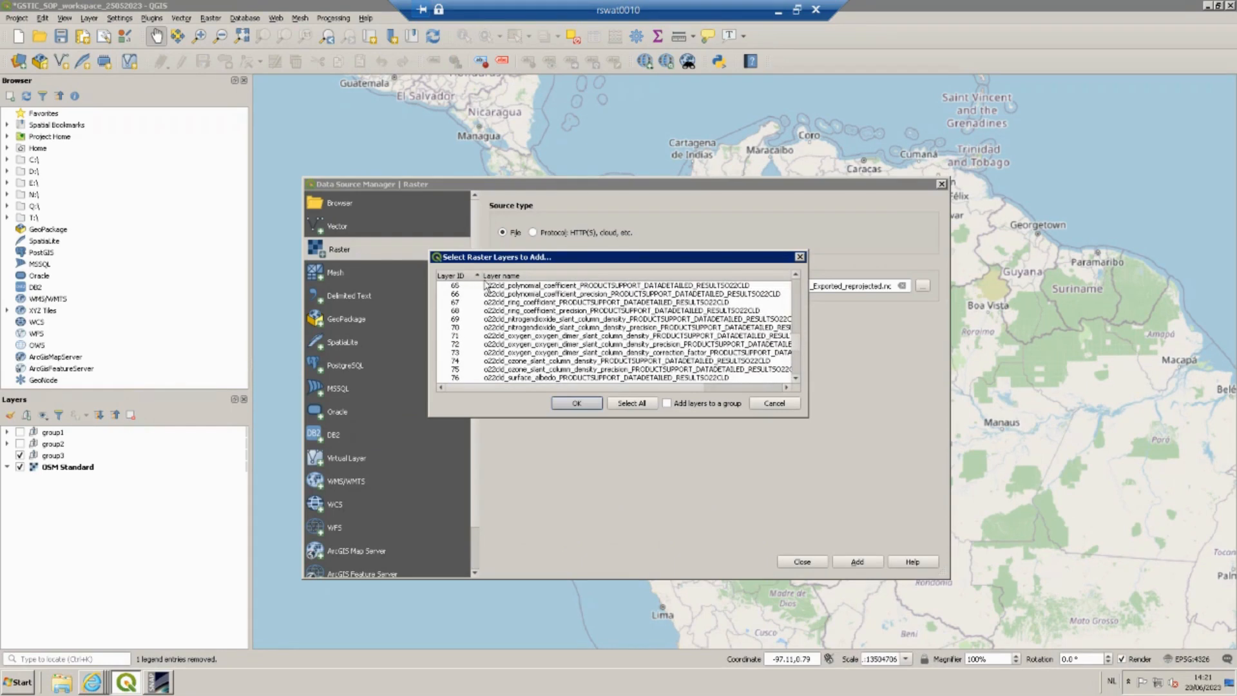
left_click_drag(797, 348, 795, 286)
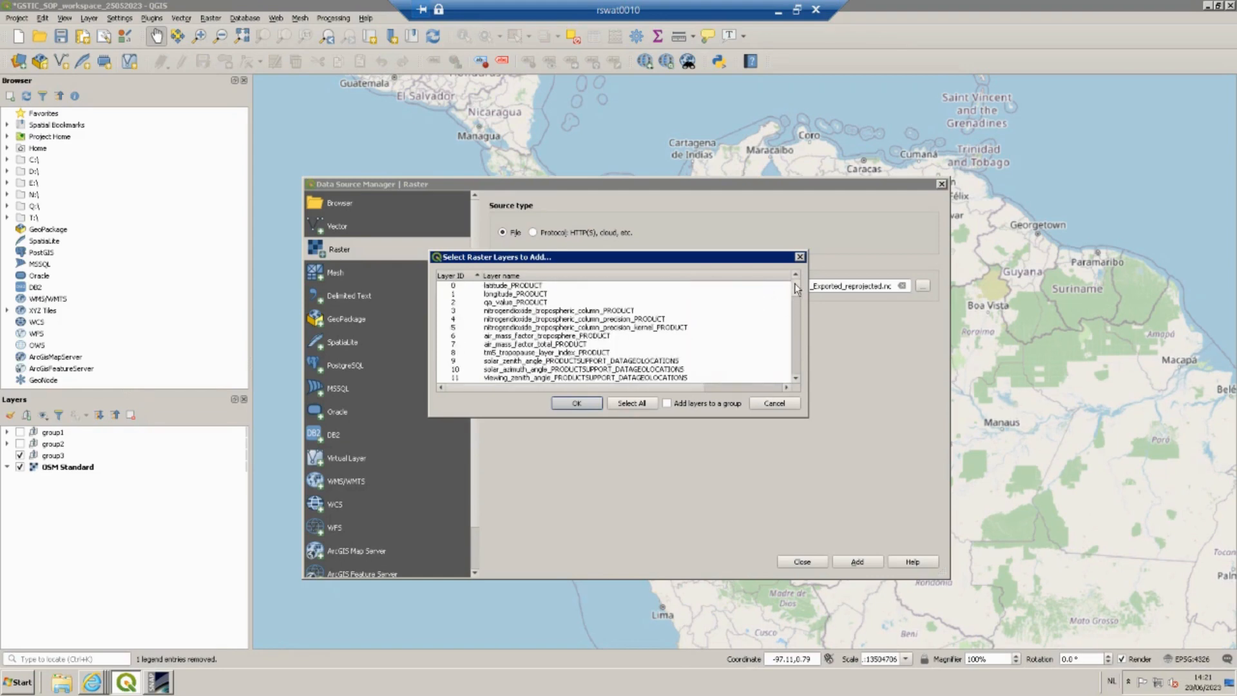
left_click(571, 311)
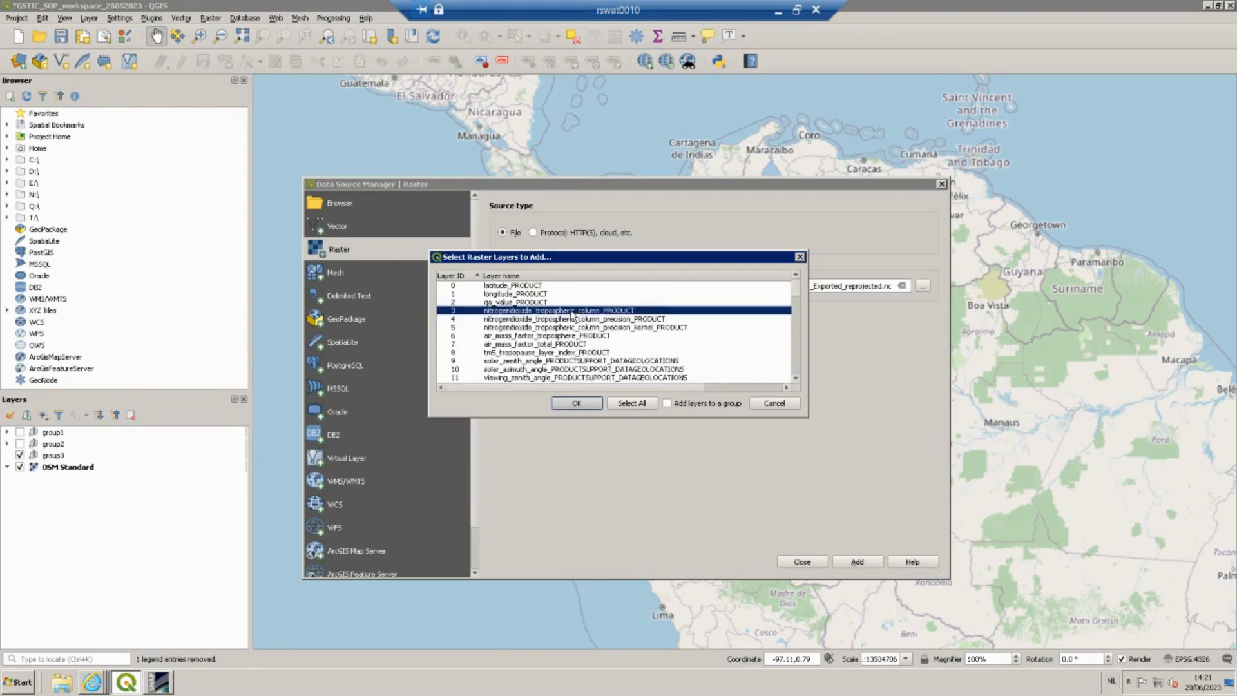
left_click(577, 404)
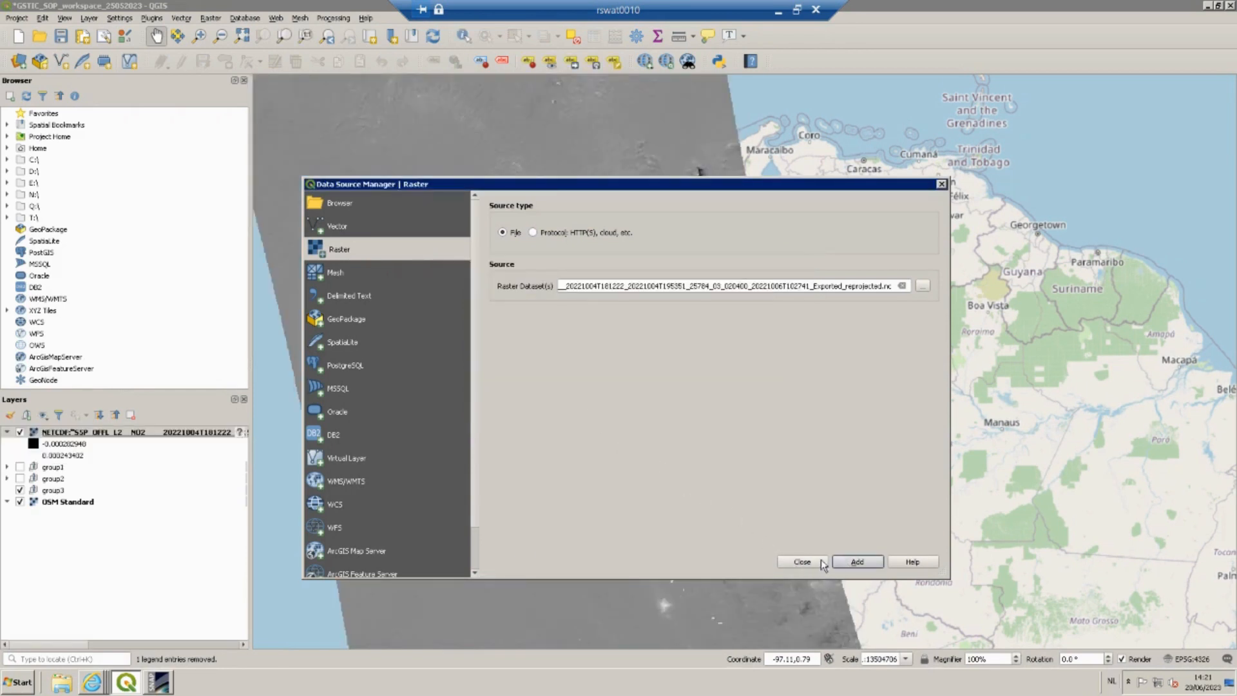
left_click(809, 561)
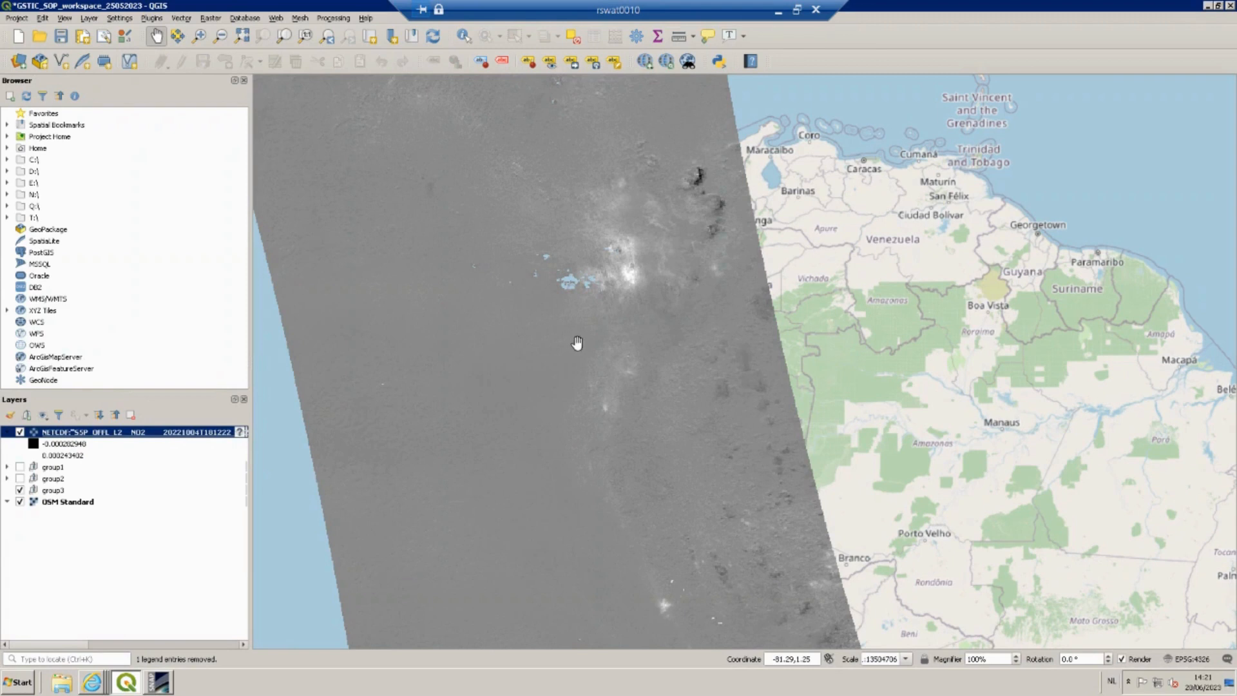
Assign the WGS 84 (EPSG:4326) coordinate reference system to the new NO2 layer and move it into group3.
left_click(240, 431)
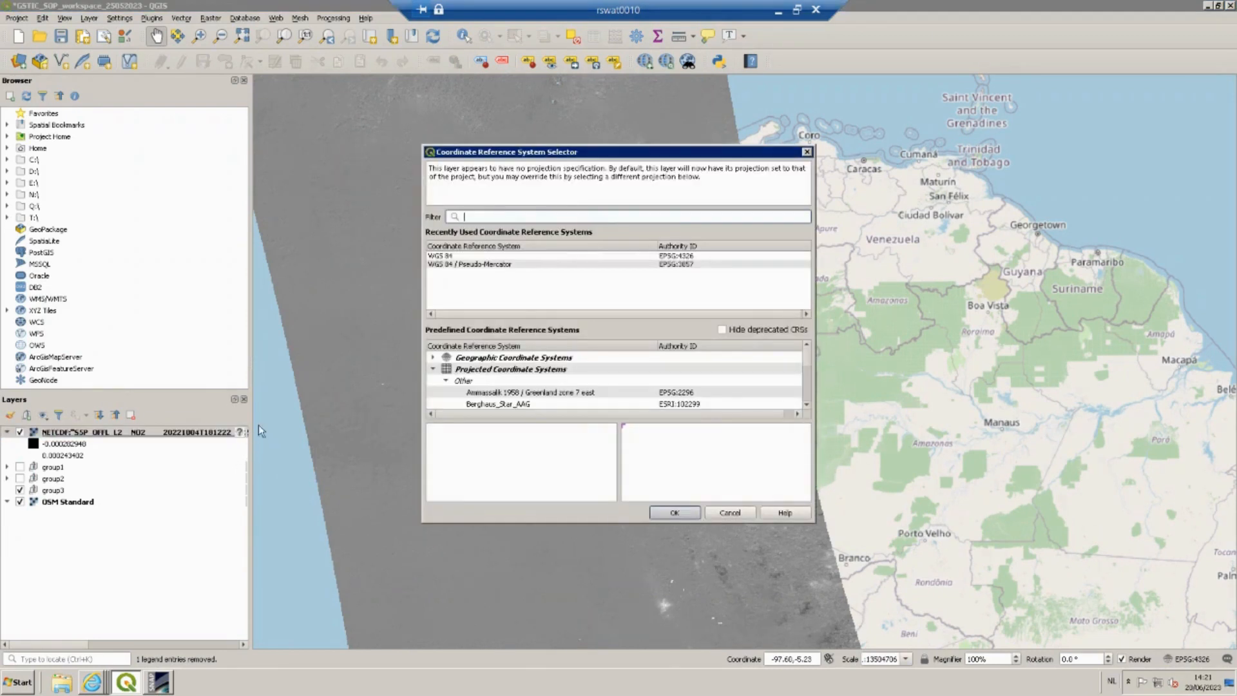
left_click(444, 256)
left_click(672, 513)
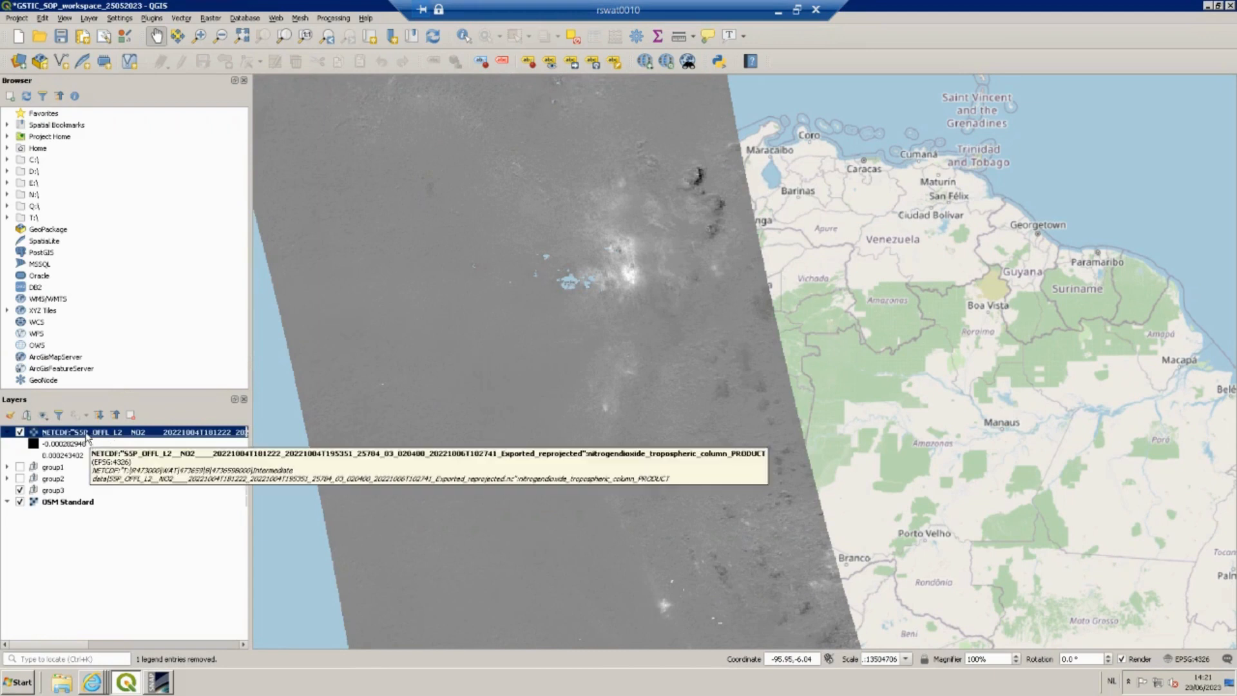
left_click_drag(87, 436, 82, 494)
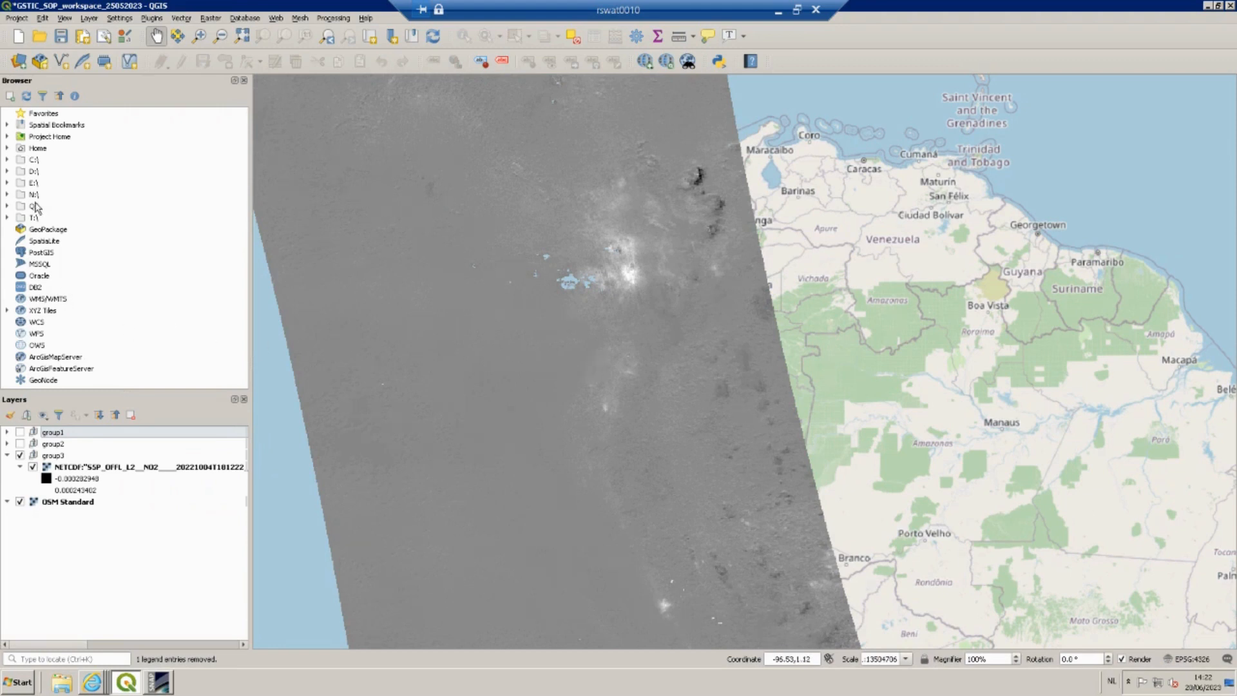
left_click(7, 218)
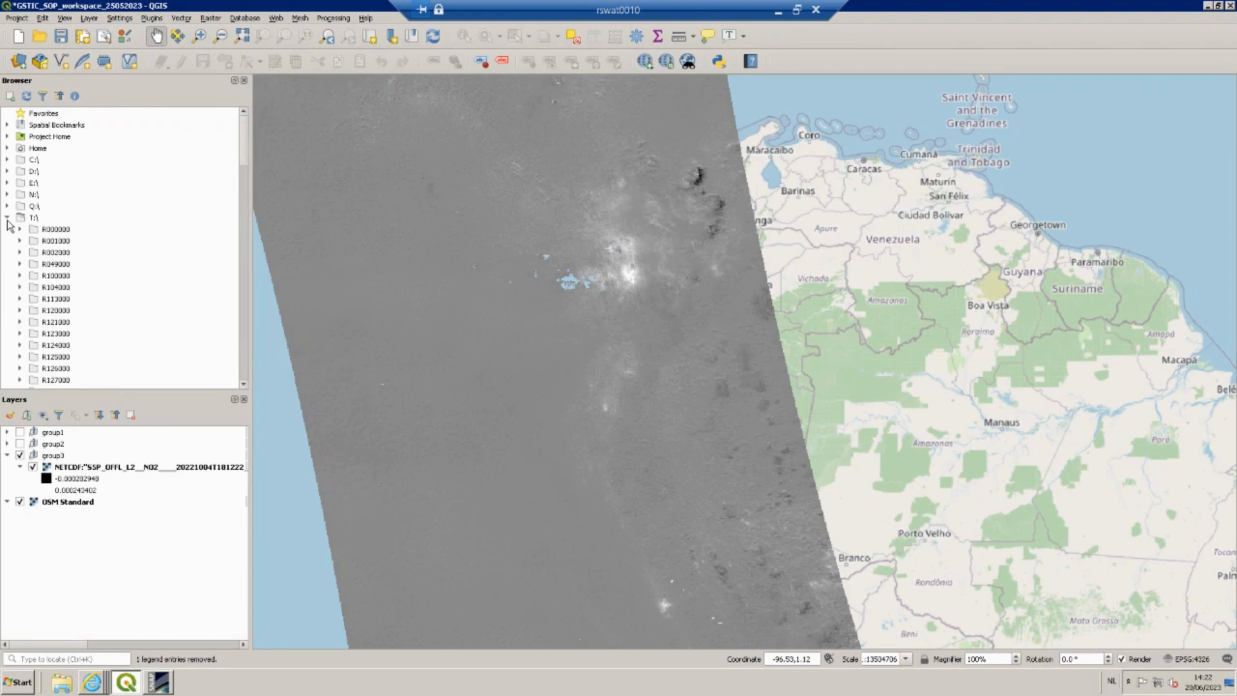
scroll(129, 306, "down", 5)
scroll(129, 306, "down", 5)
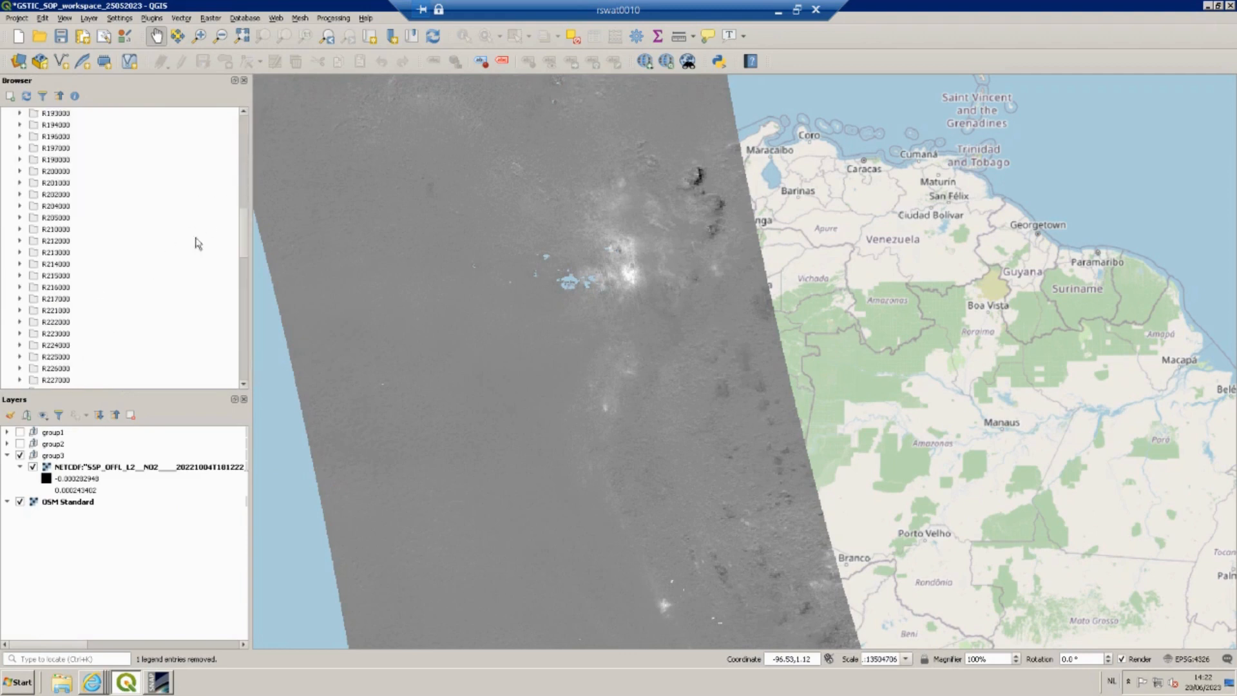
scroll(169, 293, "down", 5)
scroll(169, 294, "down", 7)
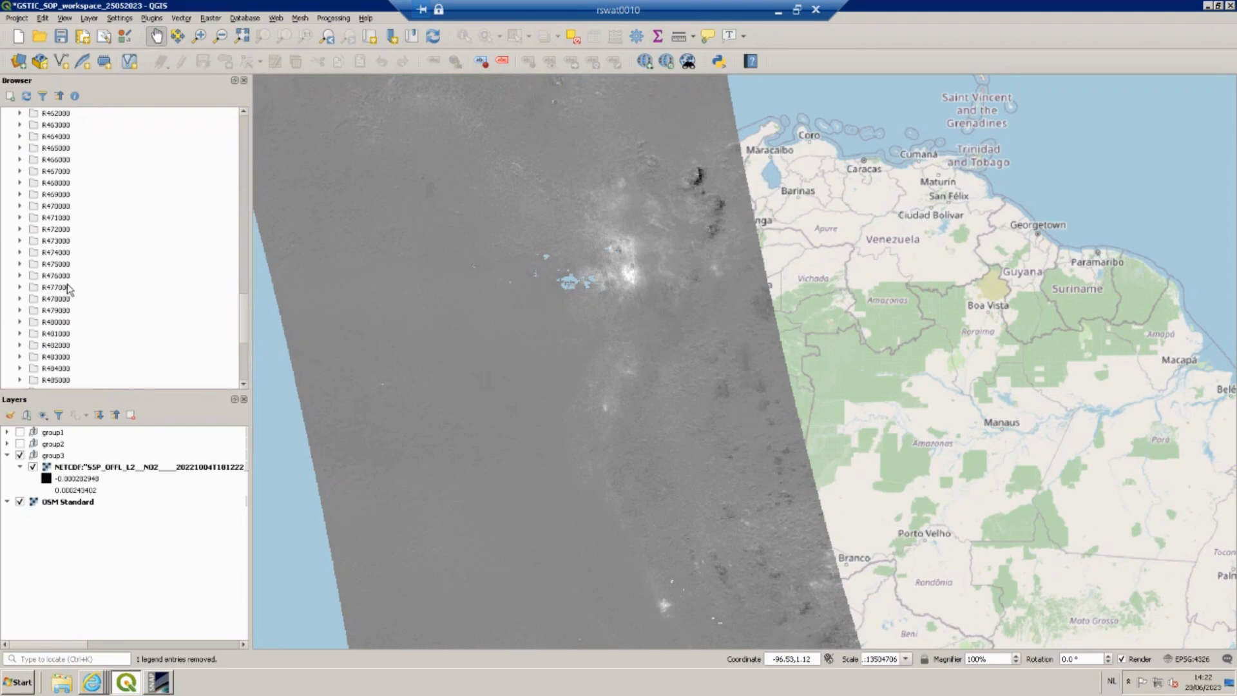
left_click(20, 241)
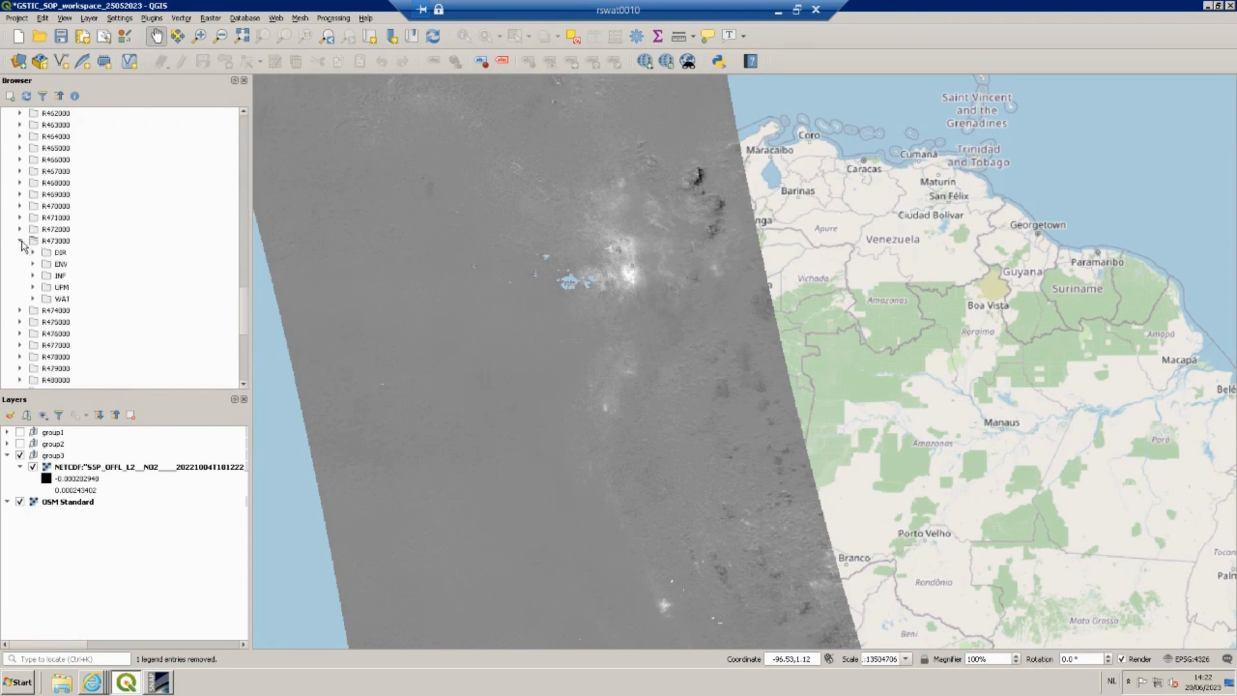
left_click(33, 299)
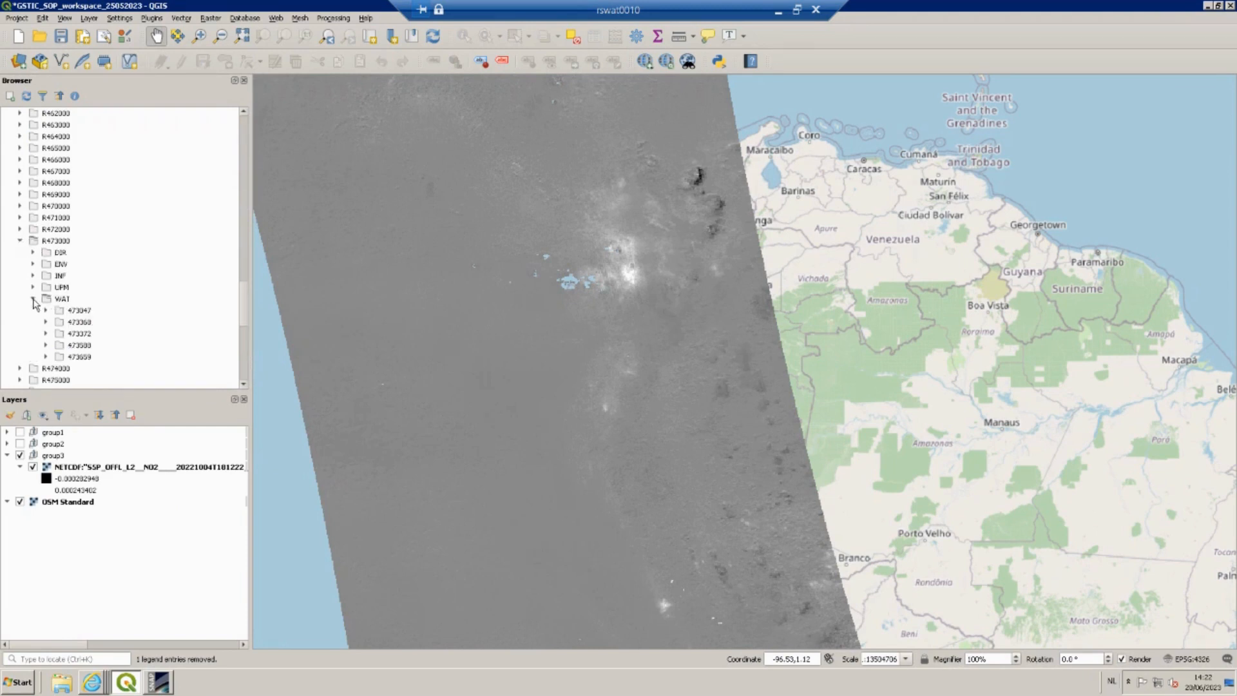
left_click(46, 357)
left_click(59, 368)
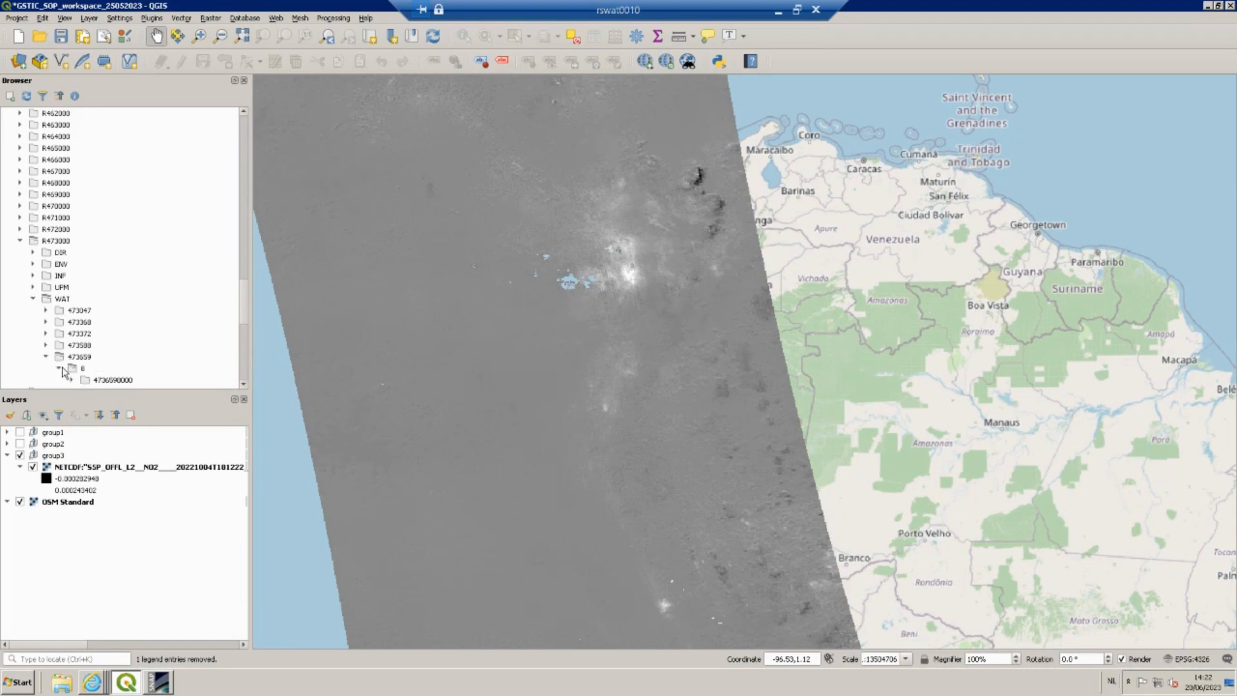
left_click(243, 385)
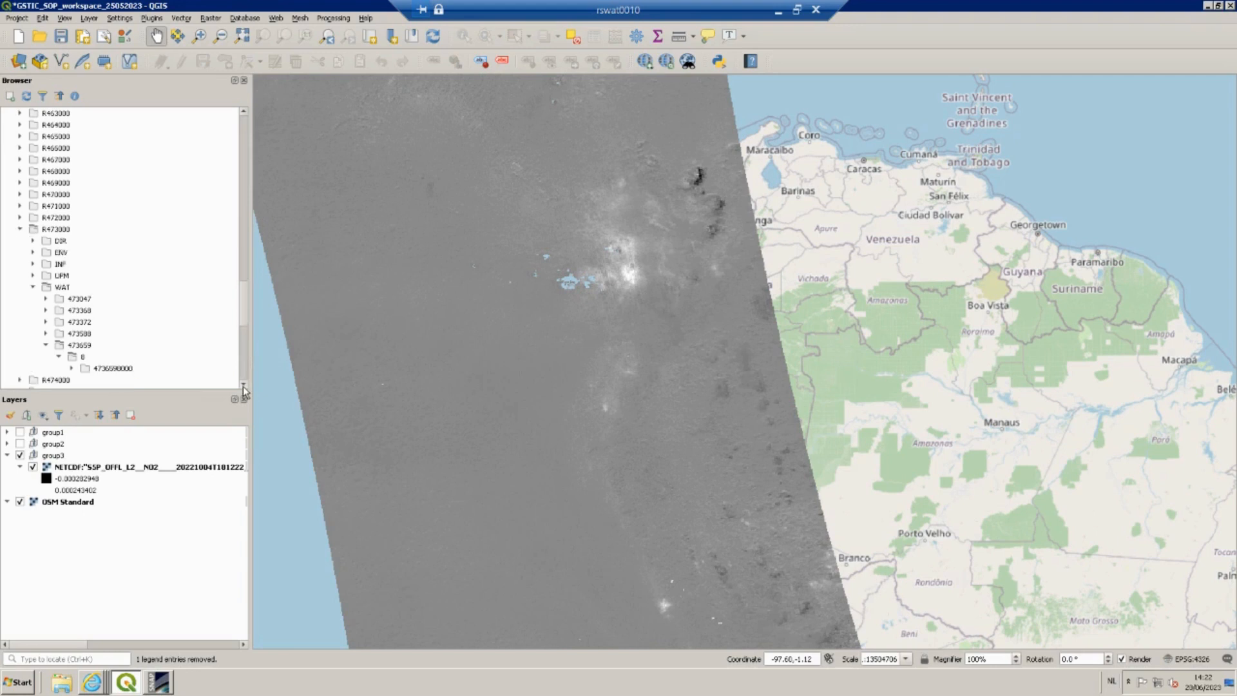
scroll(243, 385, "down", 7)
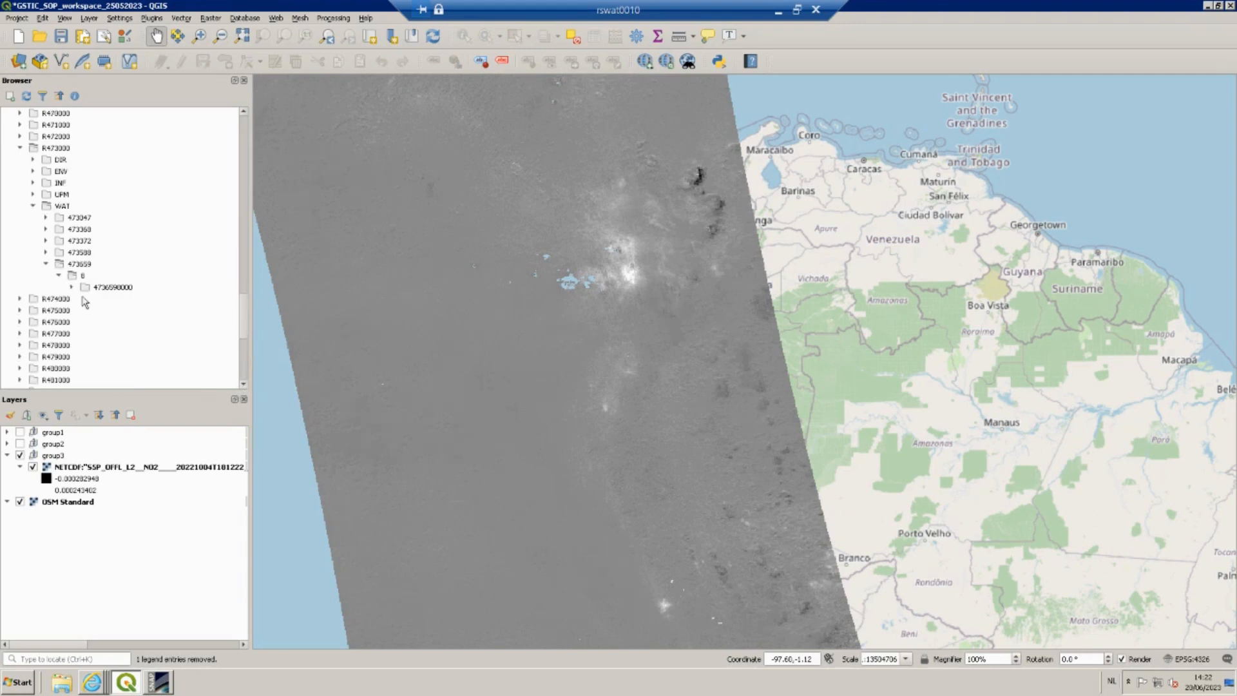
left_click(72, 287)
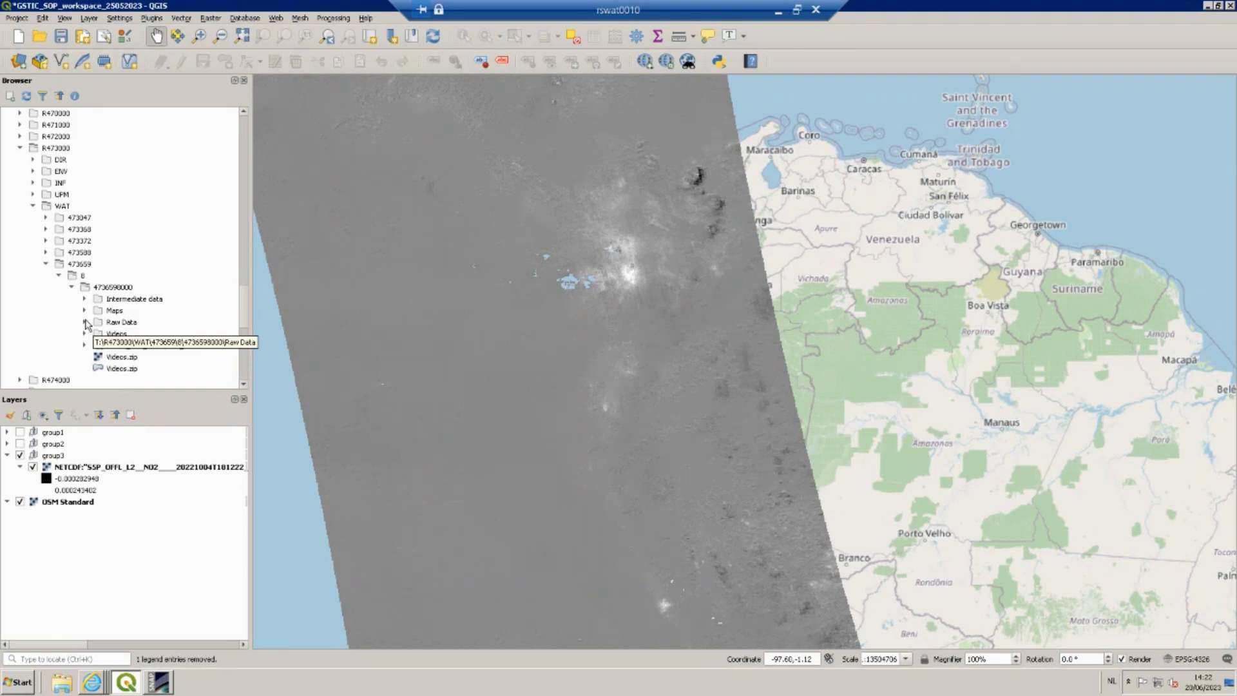
left_click(84, 322)
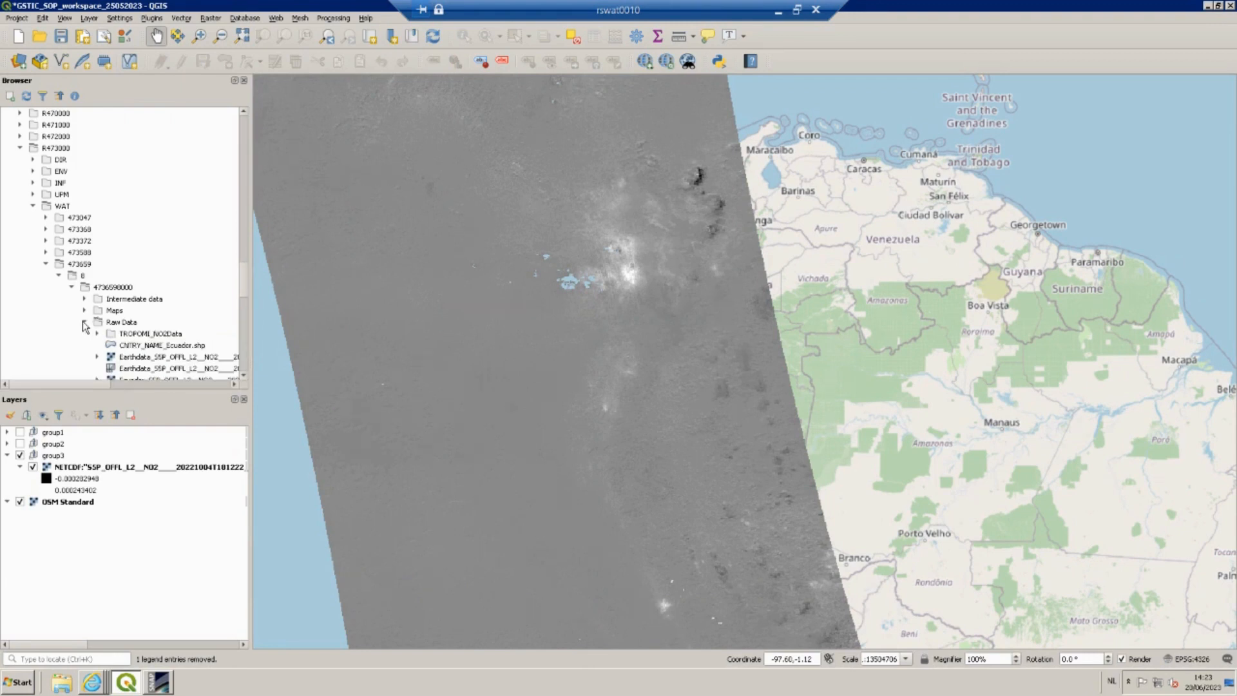
left_click(133, 348)
left_click_drag(134, 349, 508, 347)
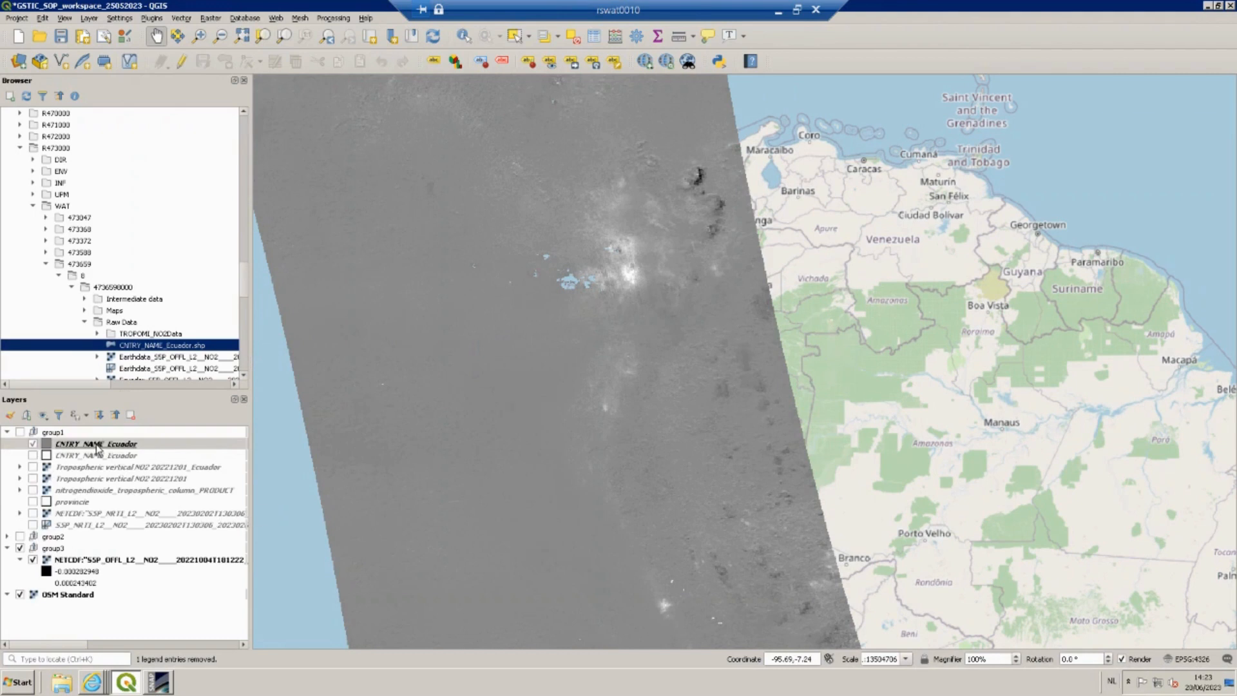
Move the Ecuador boundary layer into group3 above the NO2 raster and collapse group1.
left_click_drag(97, 445, 93, 553)
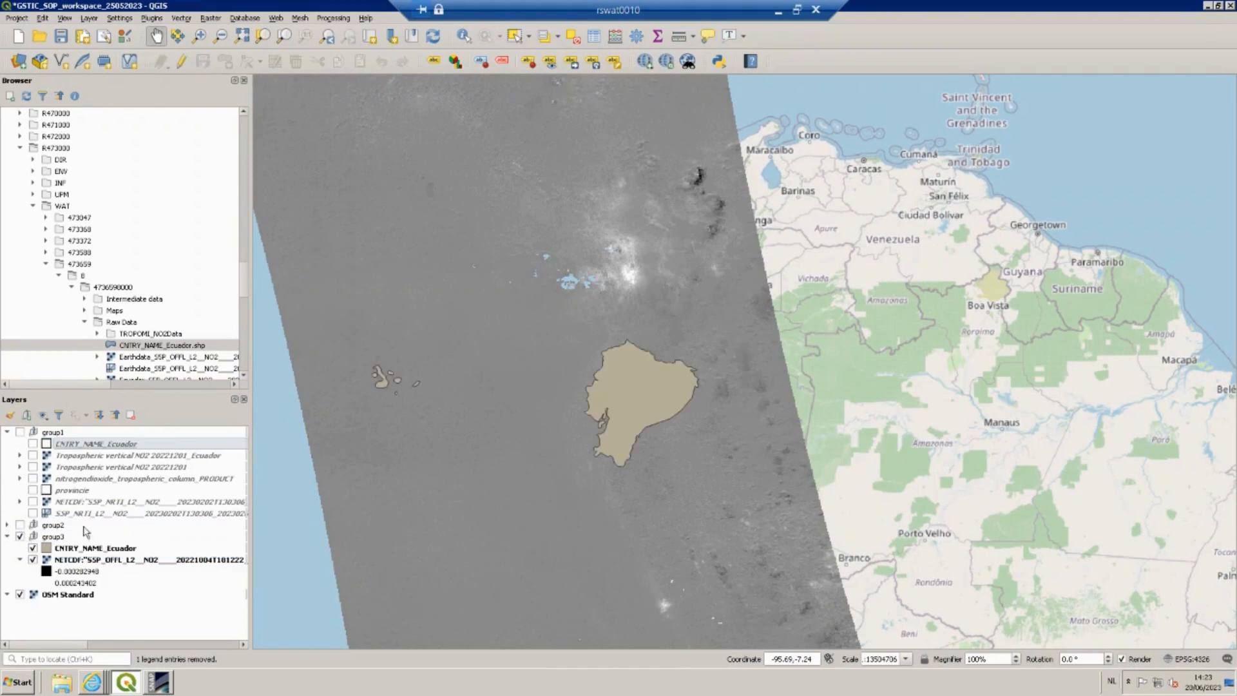
left_click(7, 433)
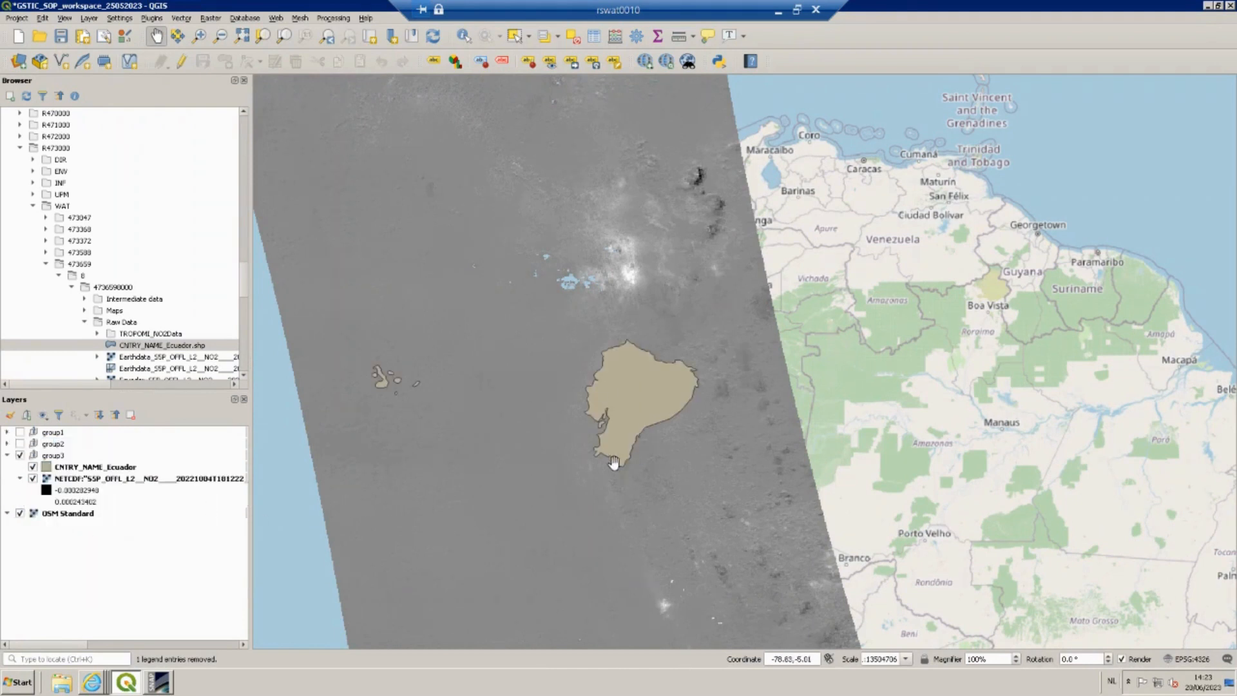
left_click_drag(608, 434, 687, 335)
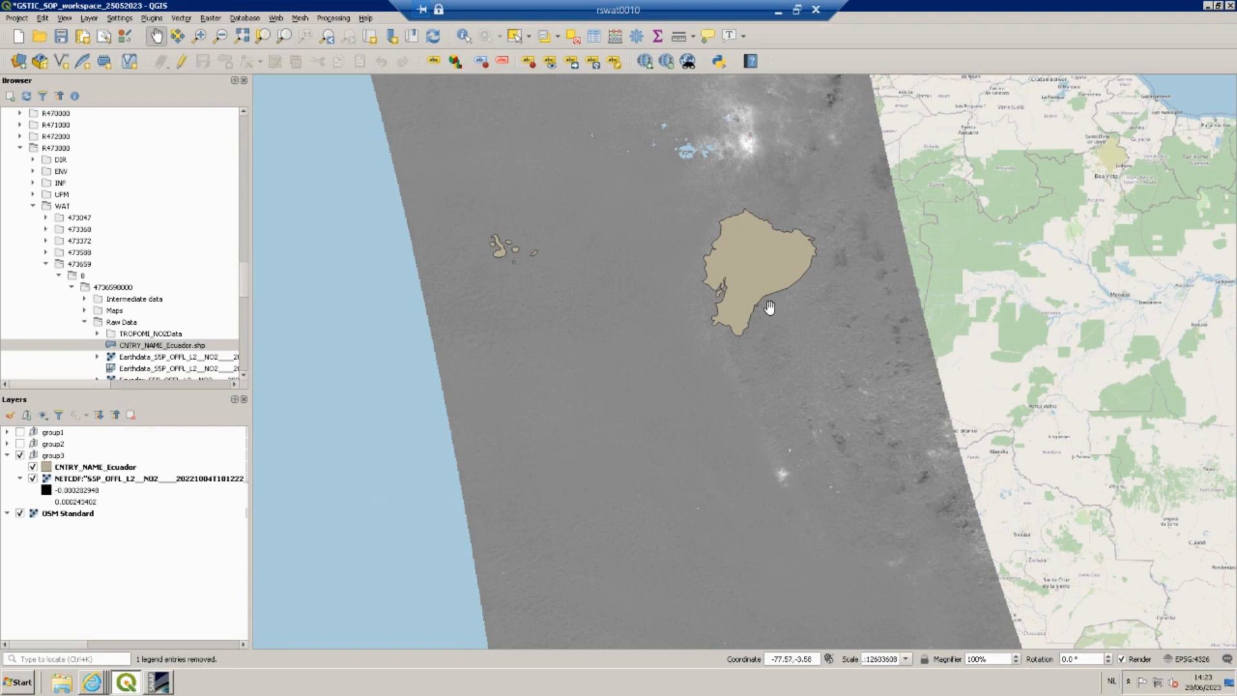
Open the styling of the Ecuador layer and set its simple fill style to No Brush.
left_click(74, 471)
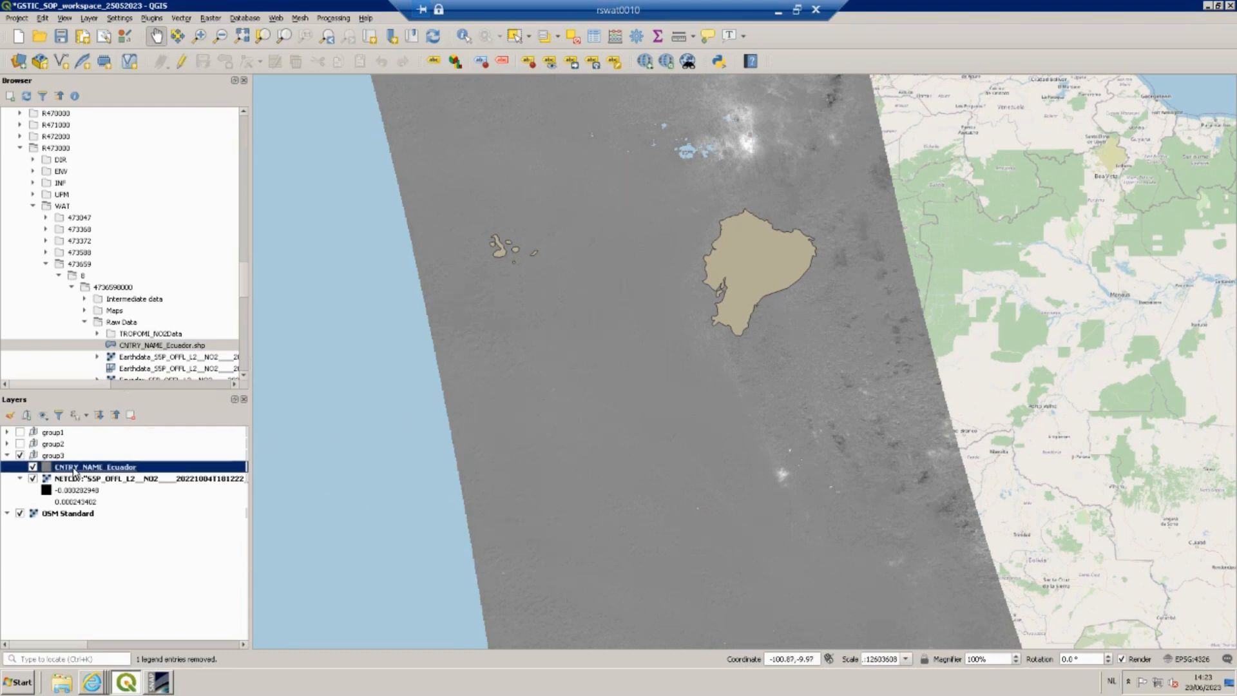
left_click(11, 415)
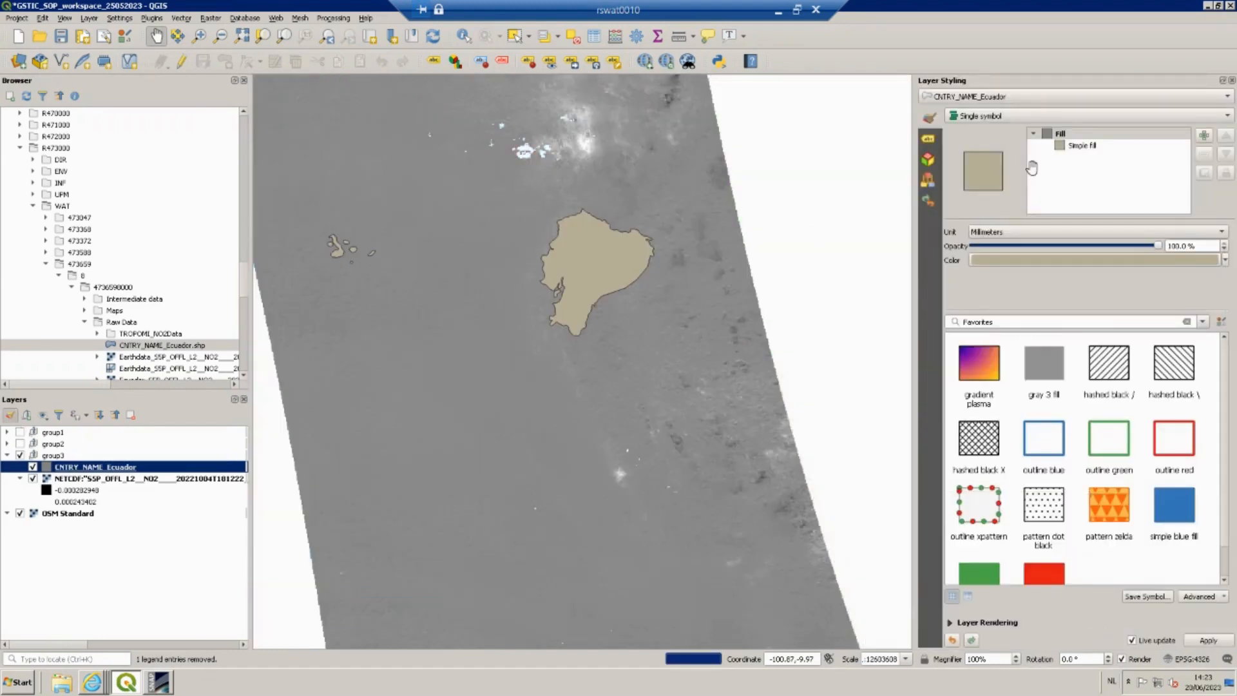
left_click(1071, 148)
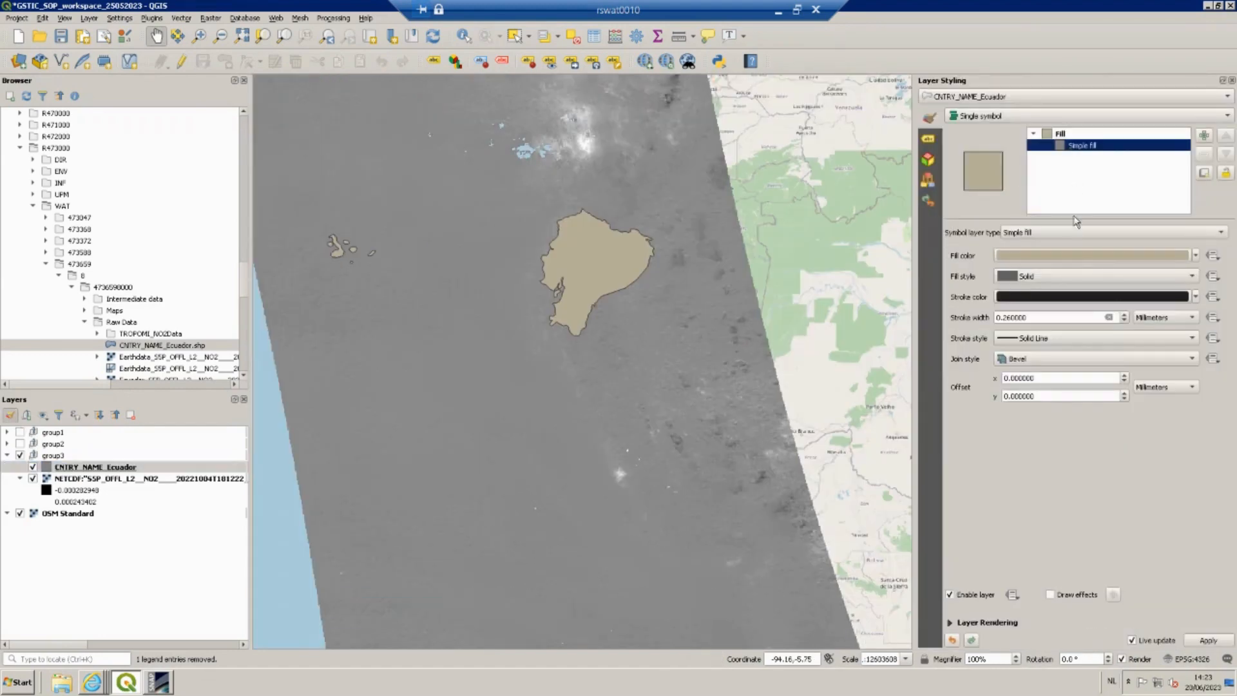
left_click(1058, 281)
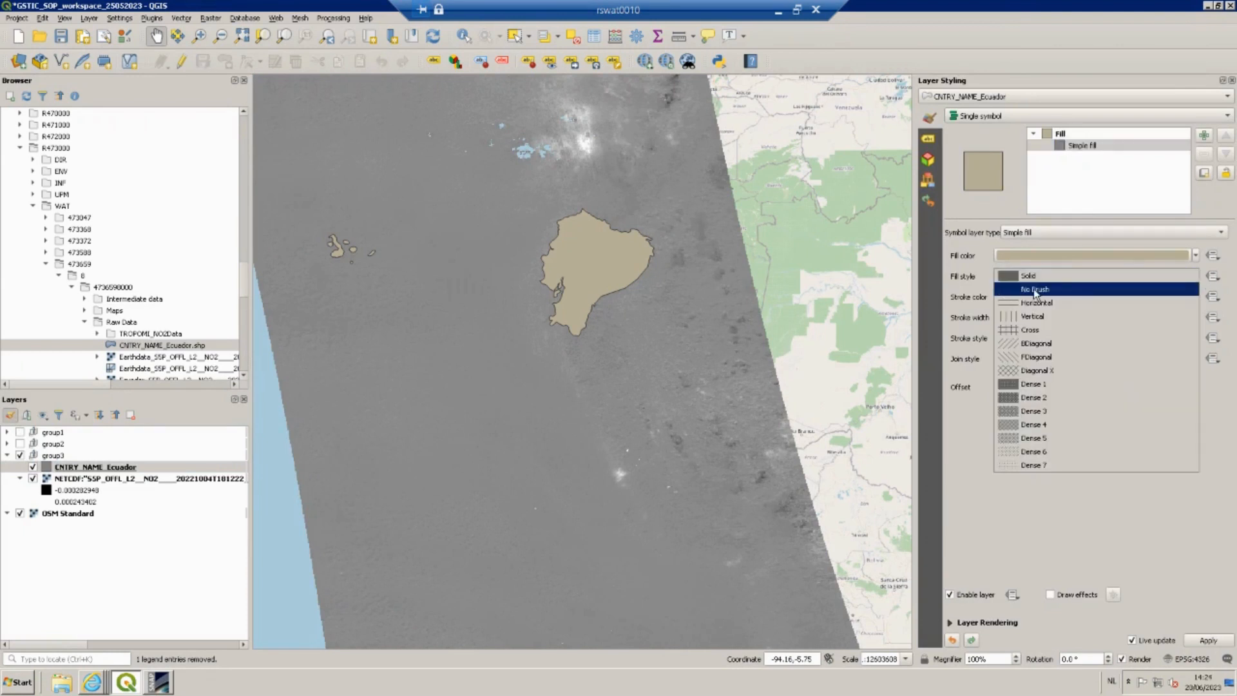
left_click(1036, 273)
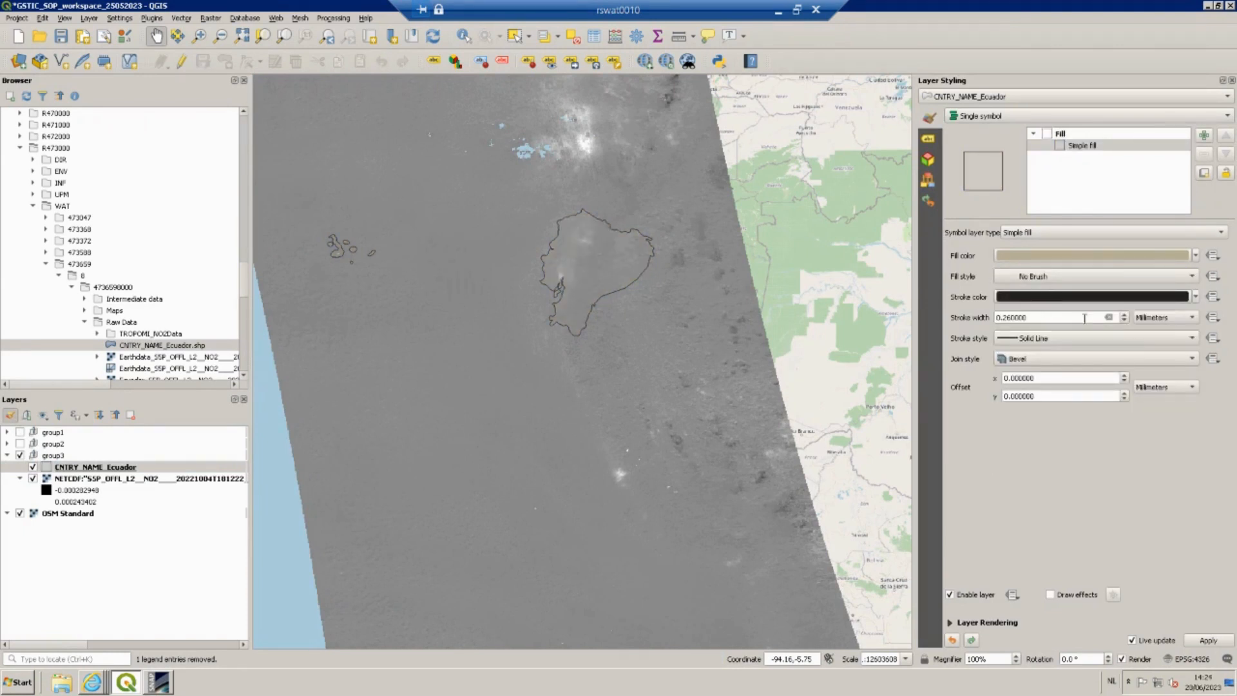
Increase the Ecuador outline stroke width to 0.66 millimeters.
left_click(1124, 315)
left_click(1125, 315)
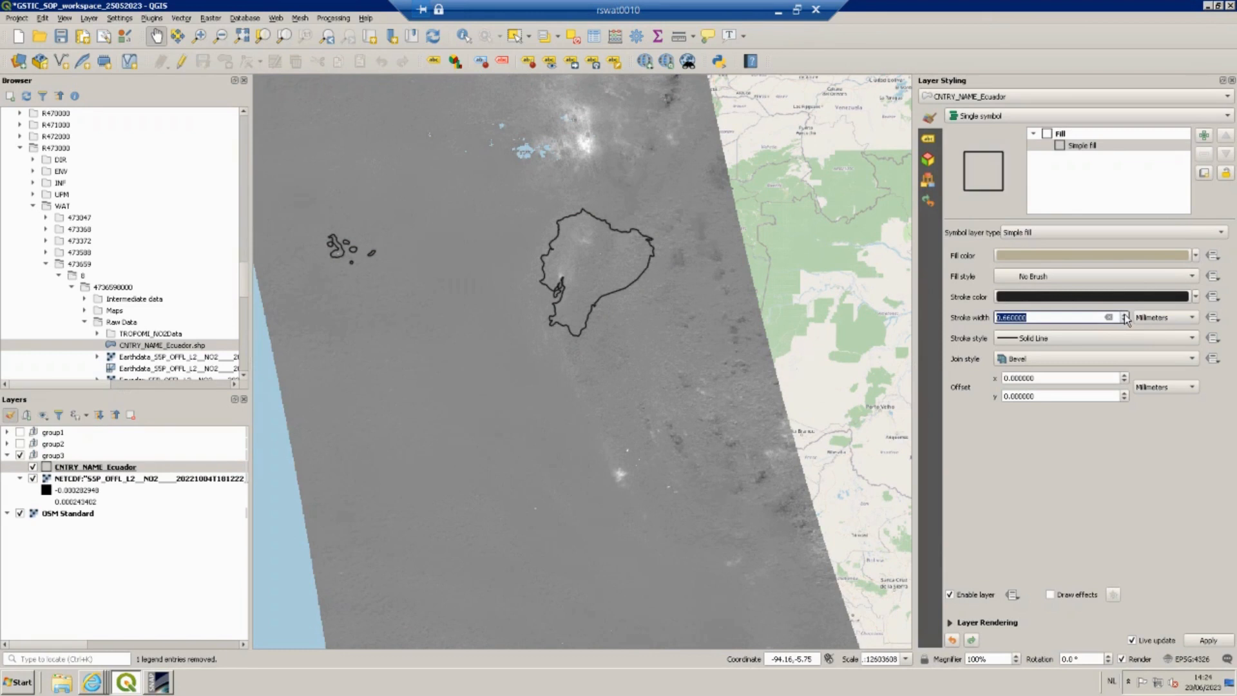
left_click(1125, 314)
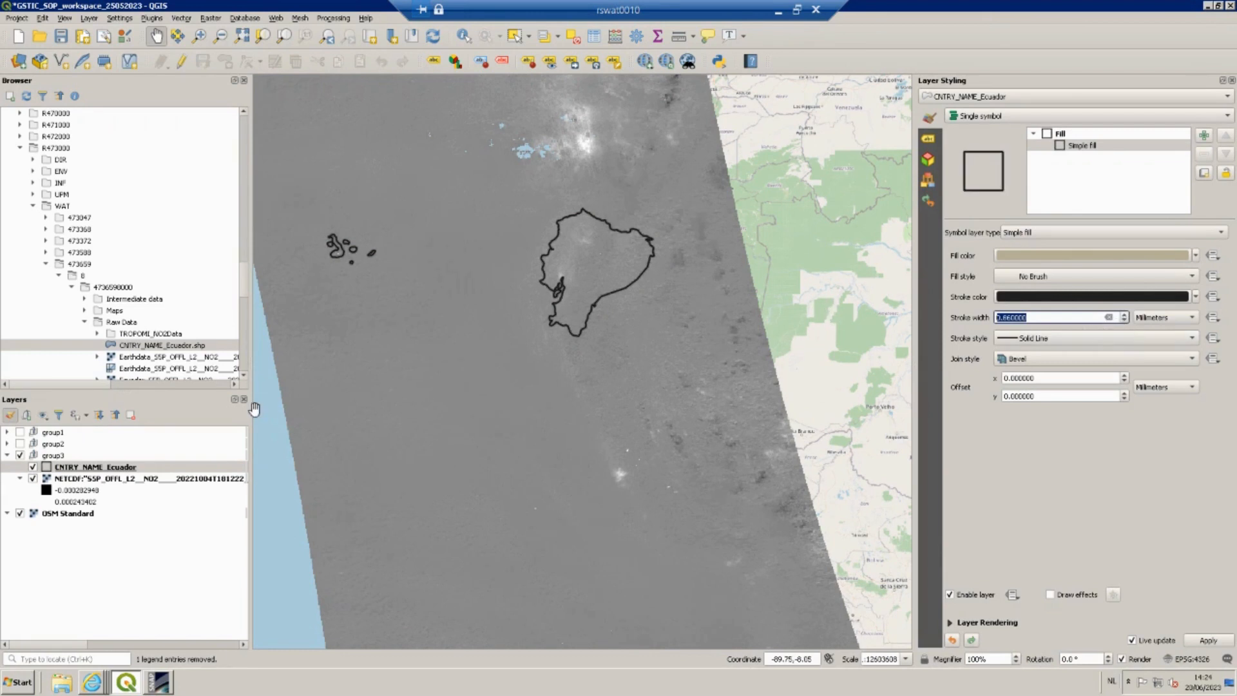
Apply the Ecuador outline settings and close the layer styling panel.
left_click(178, 548)
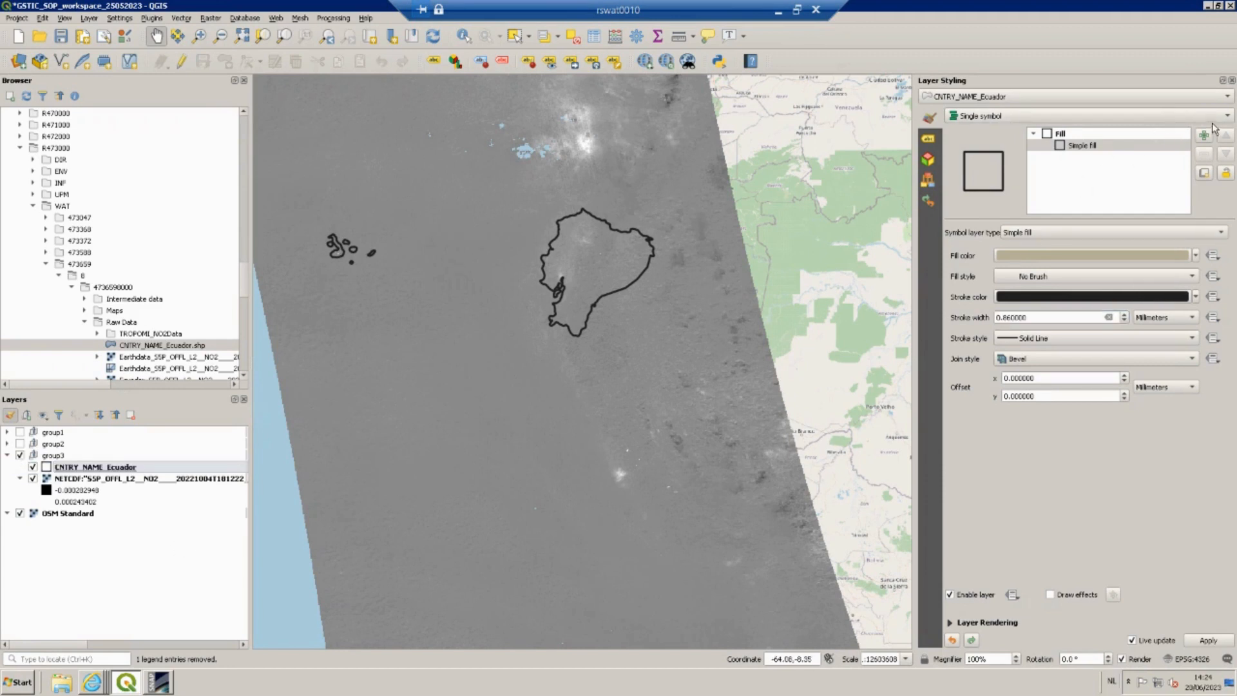
left_click(1232, 81)
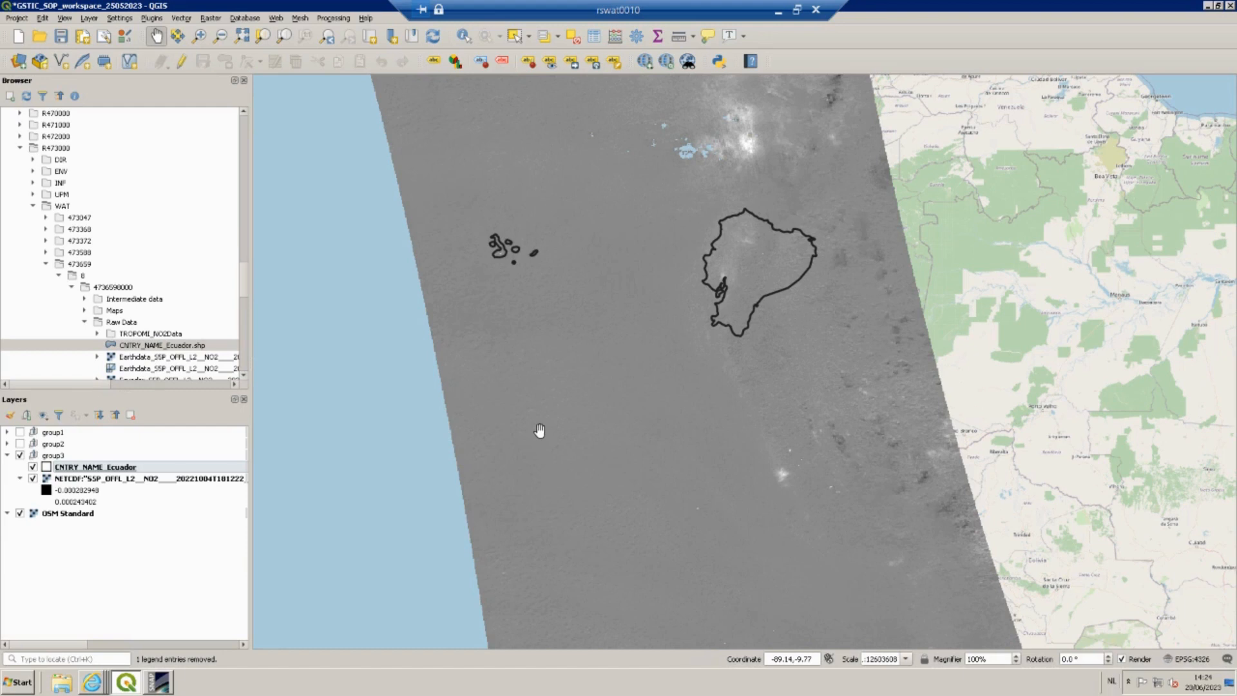
right_click(193, 480)
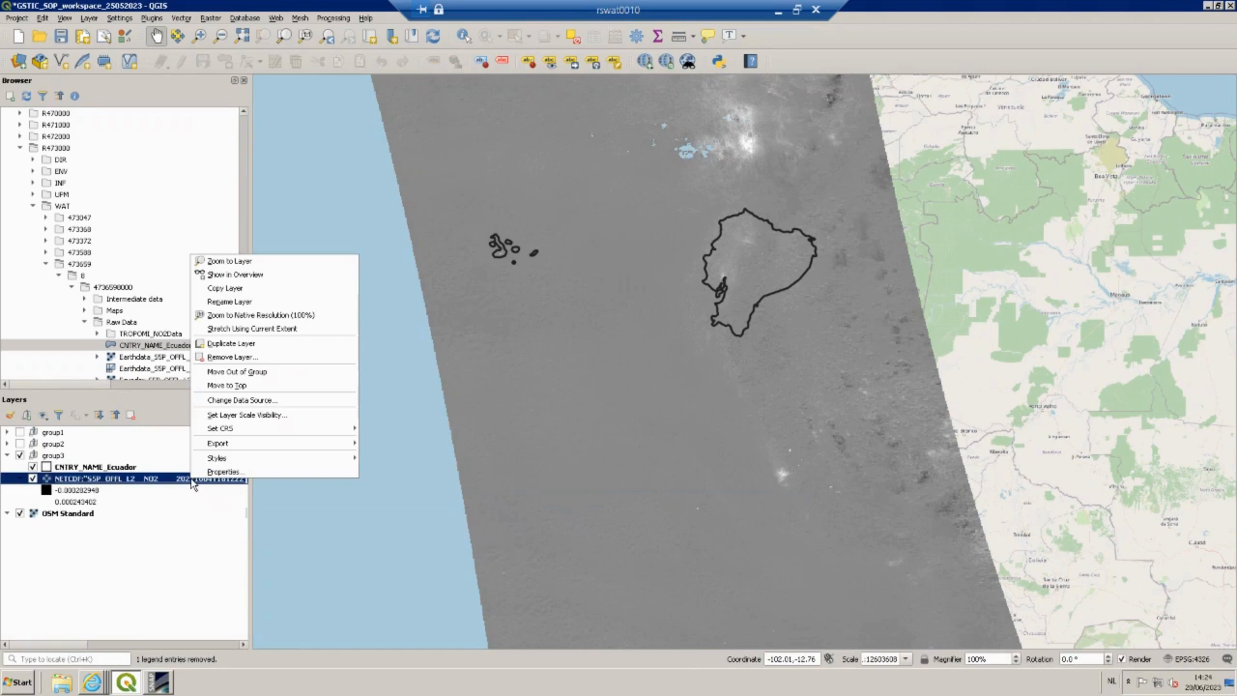
mouse_move(235, 444)
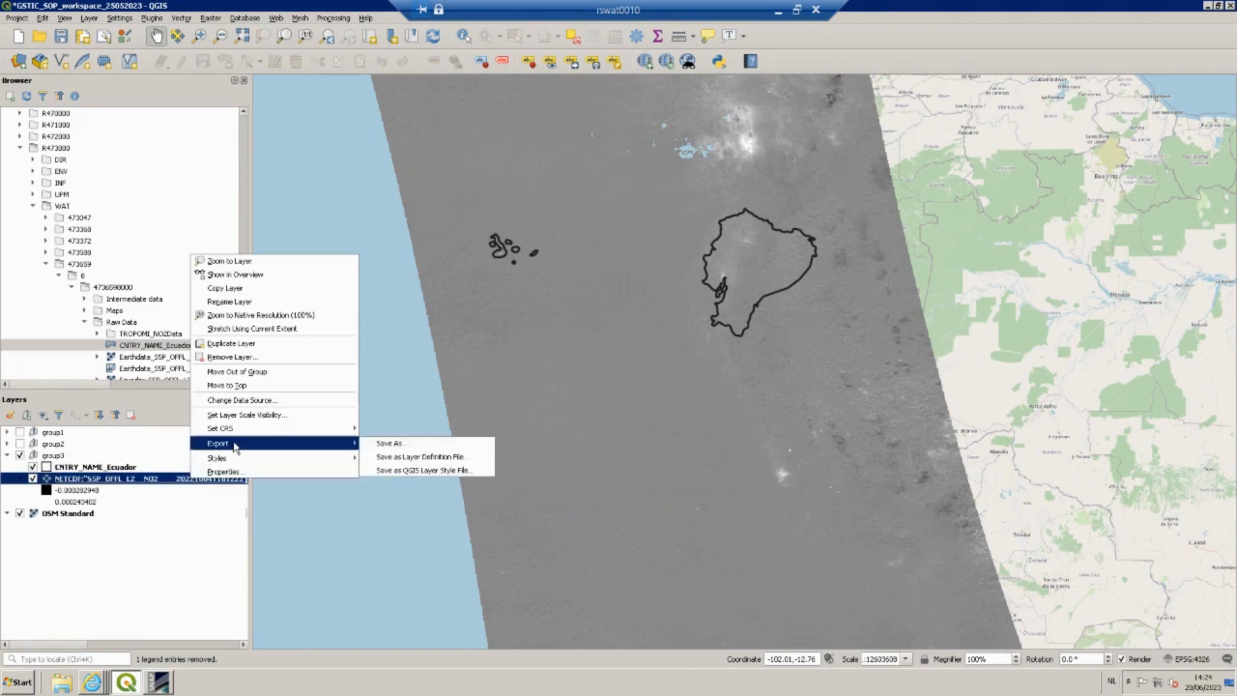
left_click(401, 445)
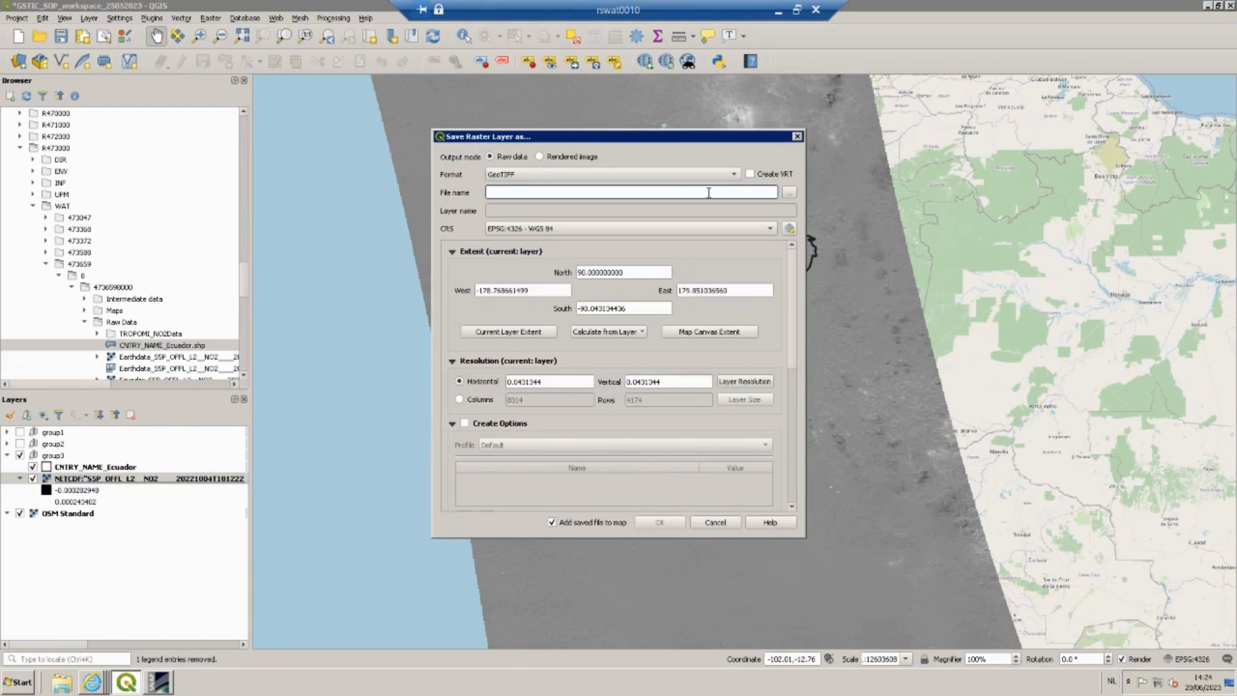
left_click(521, 173)
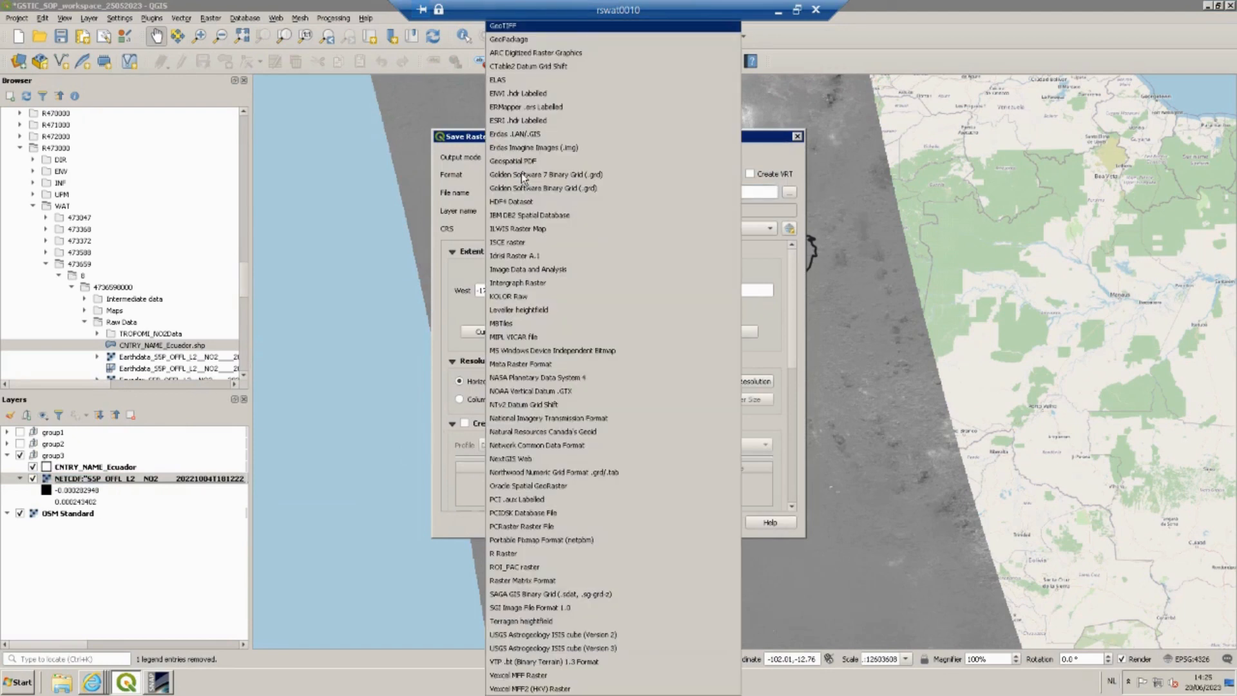
left_click(444, 187)
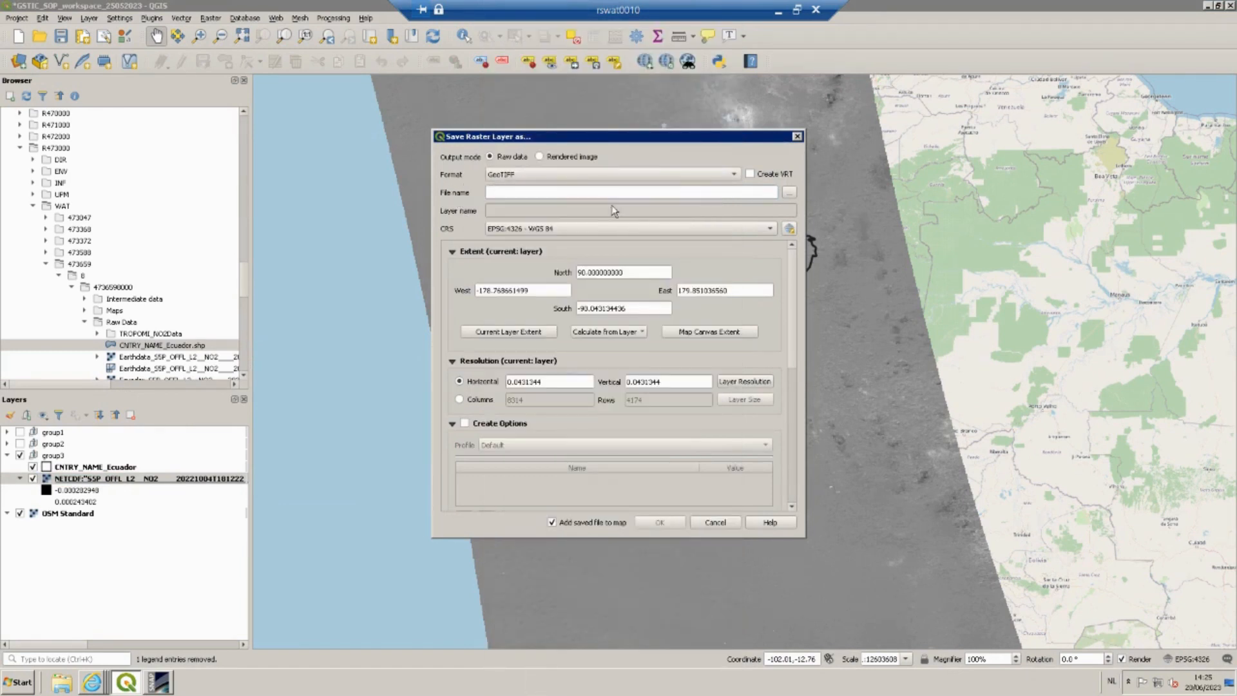
left_click(790, 193)
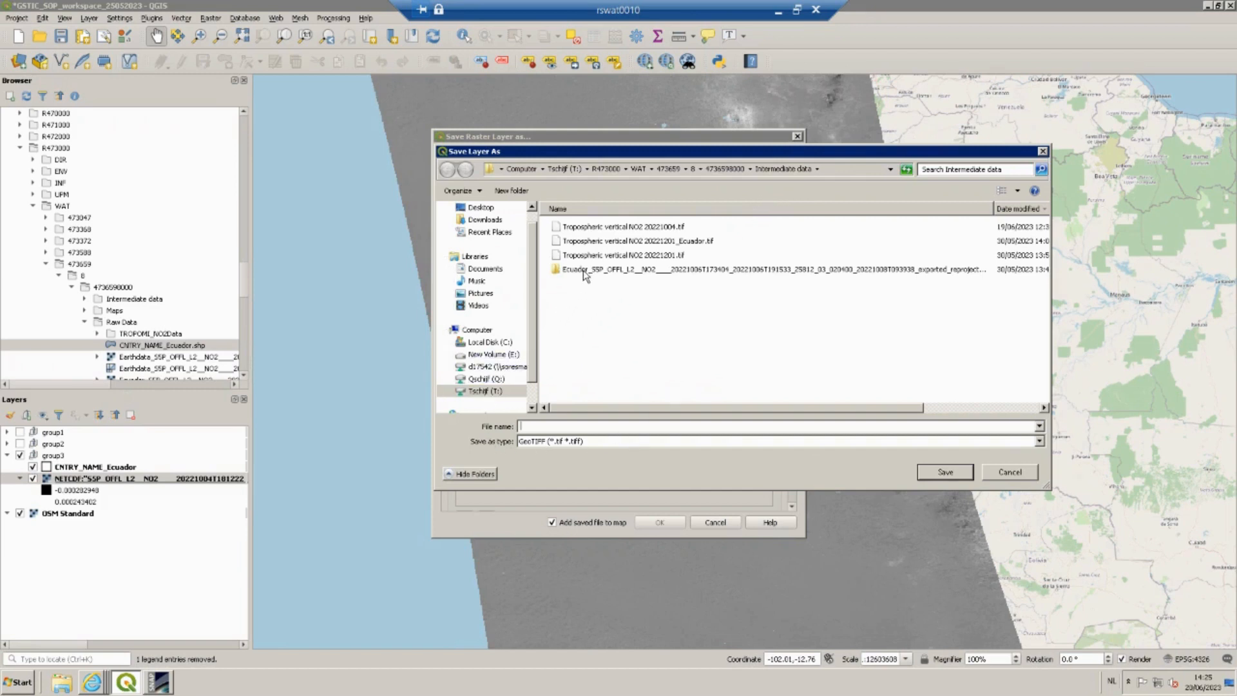
left_click(607, 229)
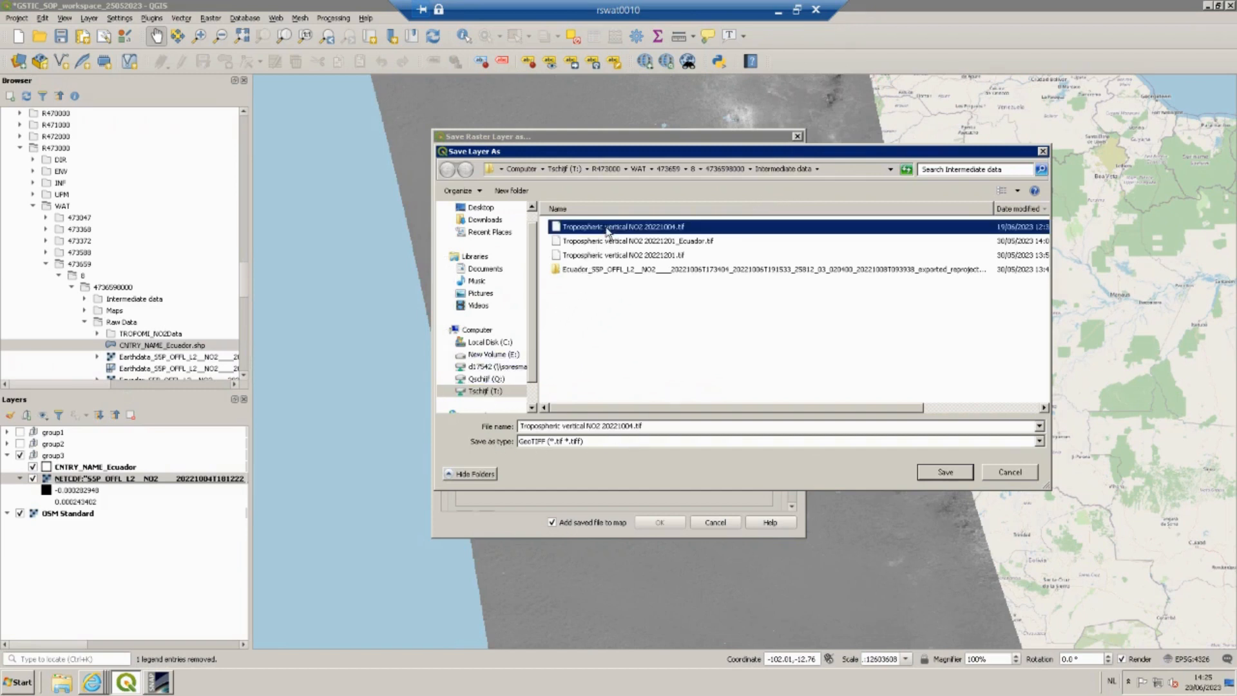
left_click(634, 427)
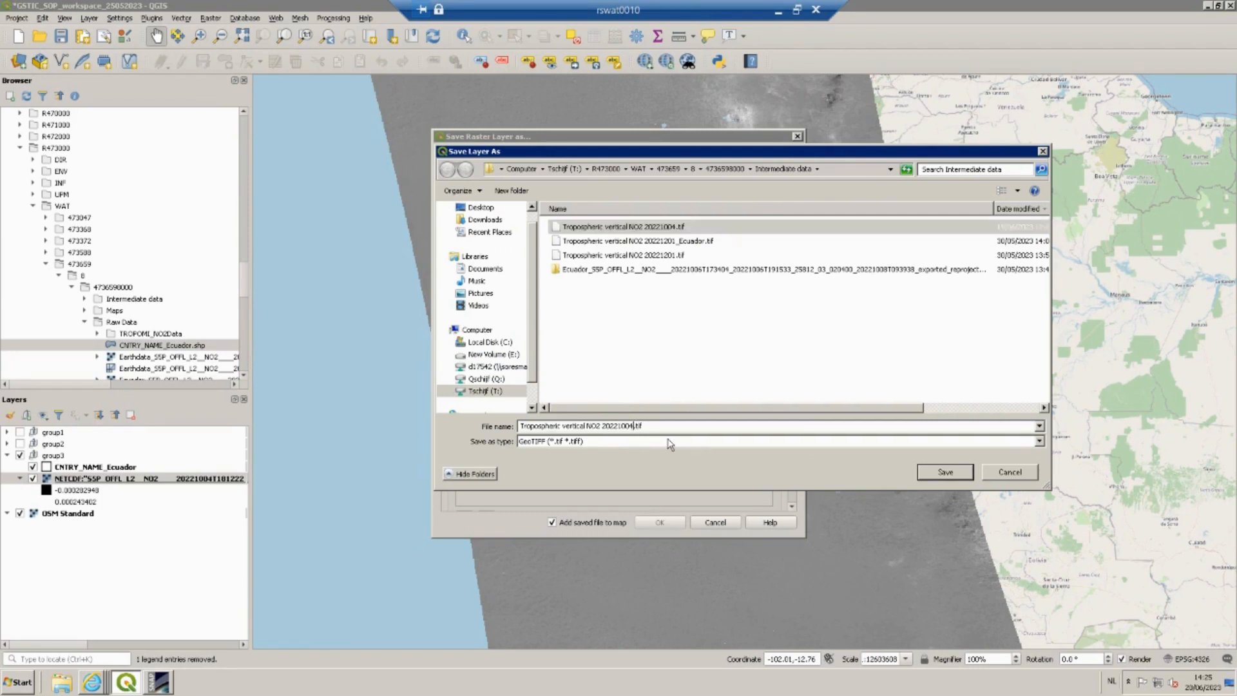
type("(")
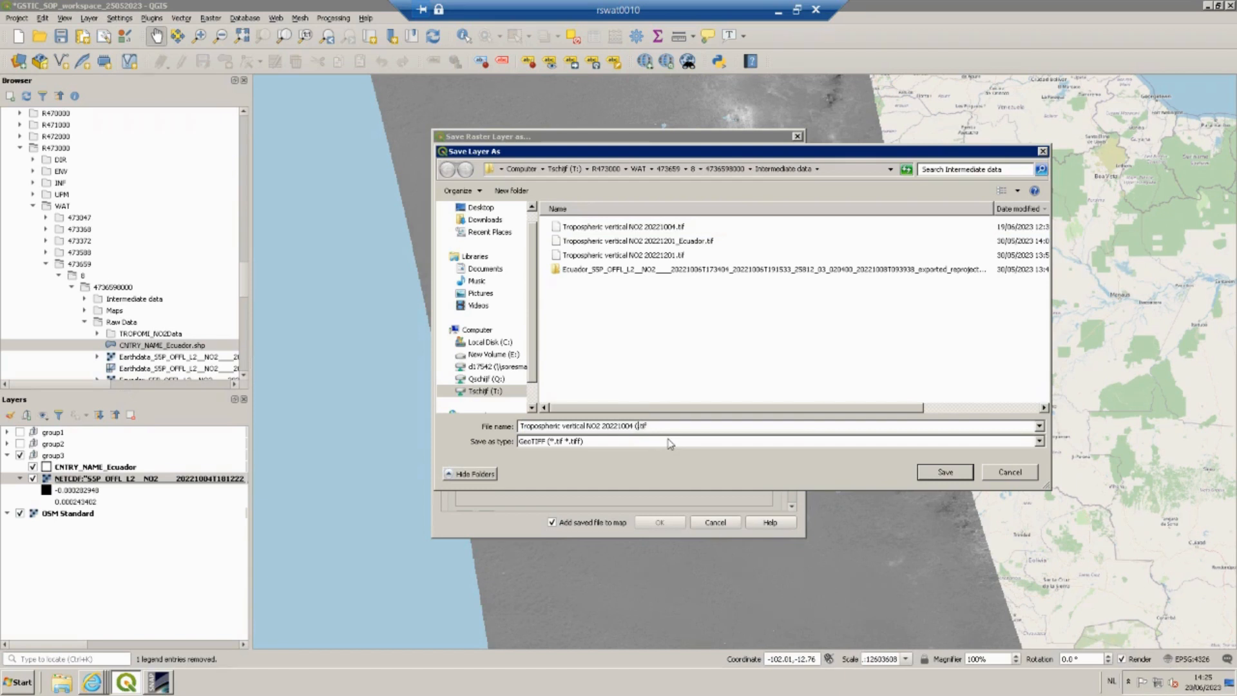
type("1)")
left_click(945, 472)
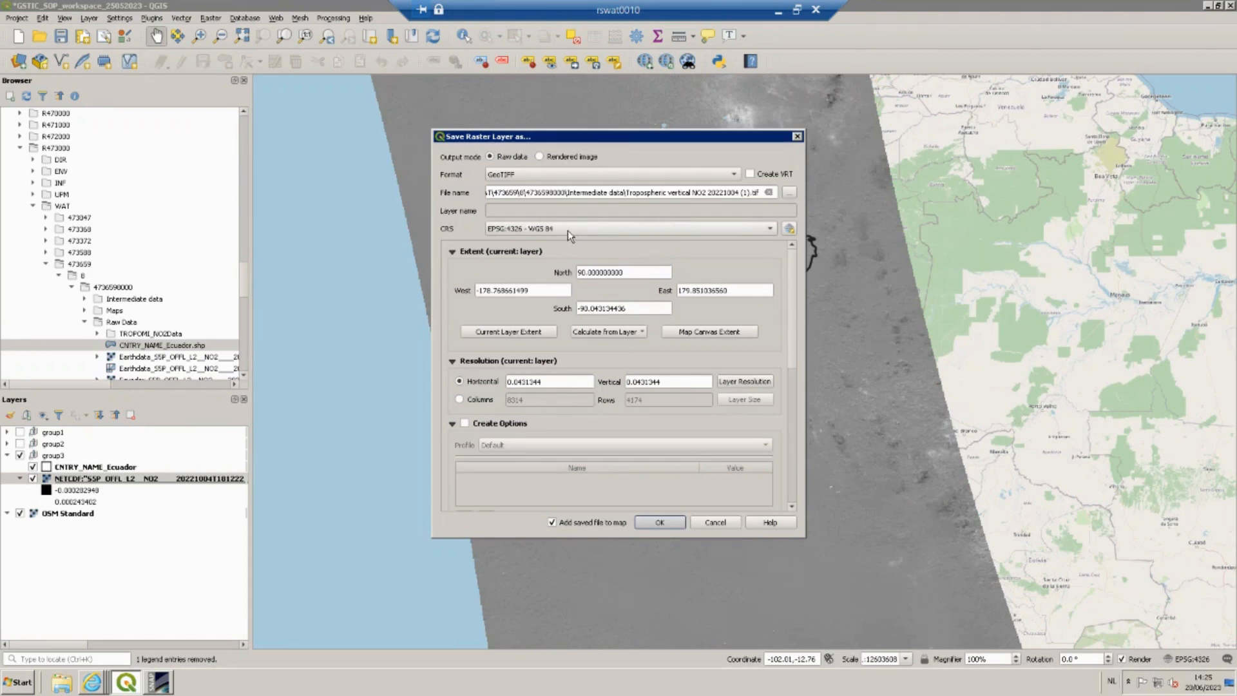
Save the exported raster with the output added to the map, and hide the original NETCDF layer.
mouse_move(567, 229)
left_click_drag(791, 266, 793, 427)
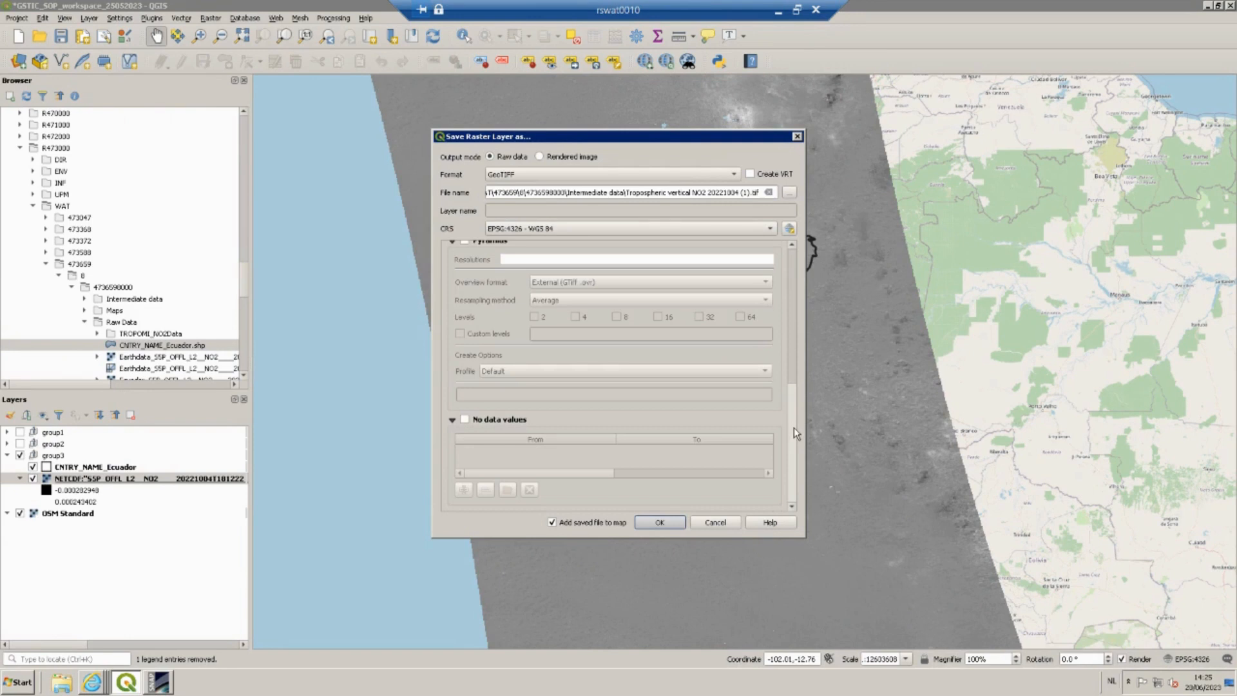
left_click(667, 522)
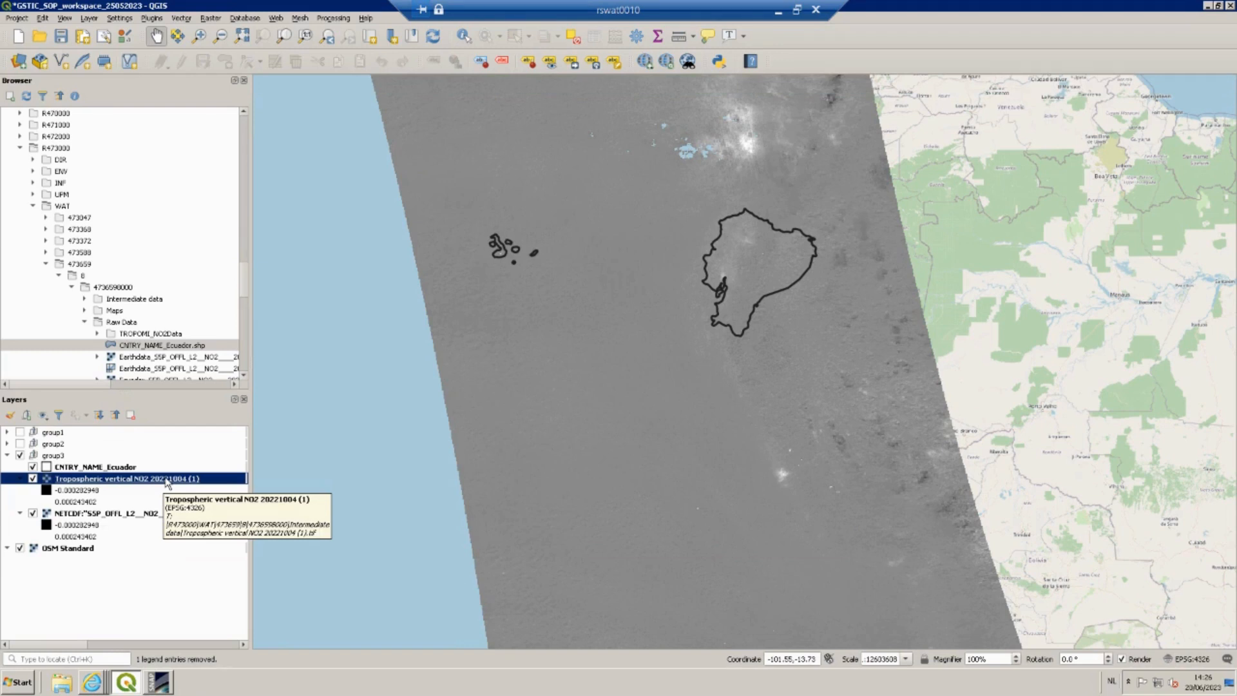
left_click(32, 514)
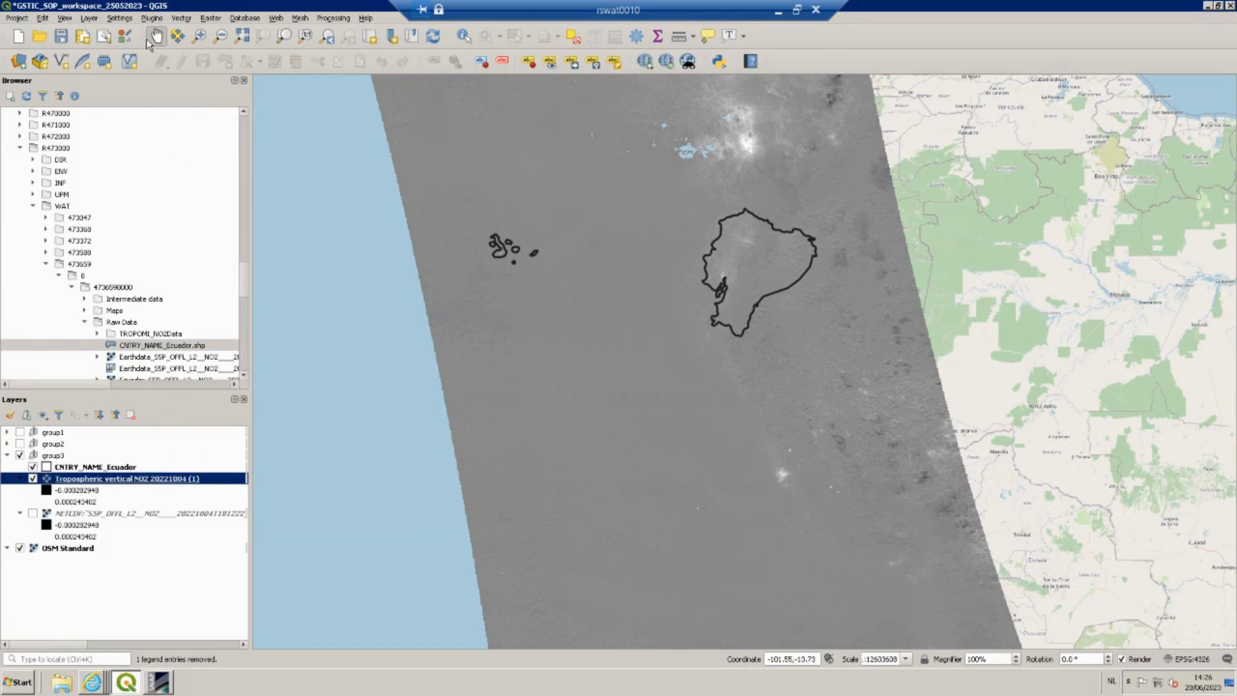
Open Clip Raster by Mask Layer with the Ecuador mask and set source and target CRS to Project CRS: EPSG:4326 - WGS 84.
left_click(204, 21)
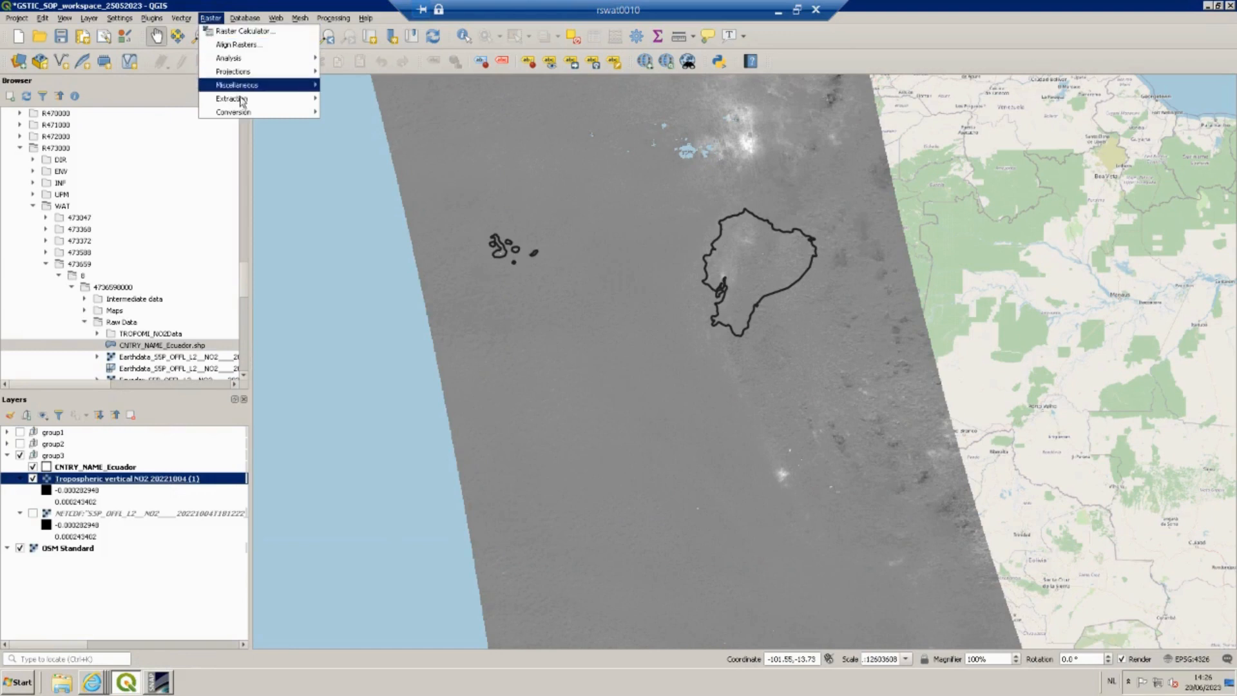
mouse_move(283, 99)
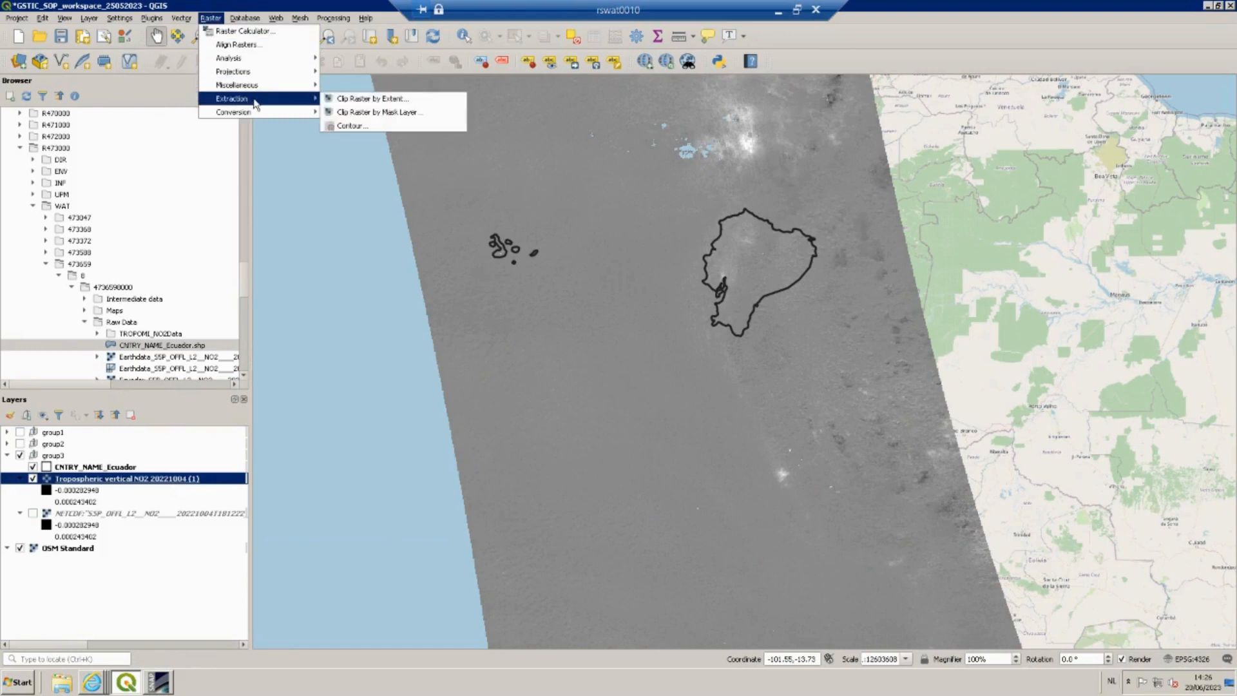
left_click(397, 114)
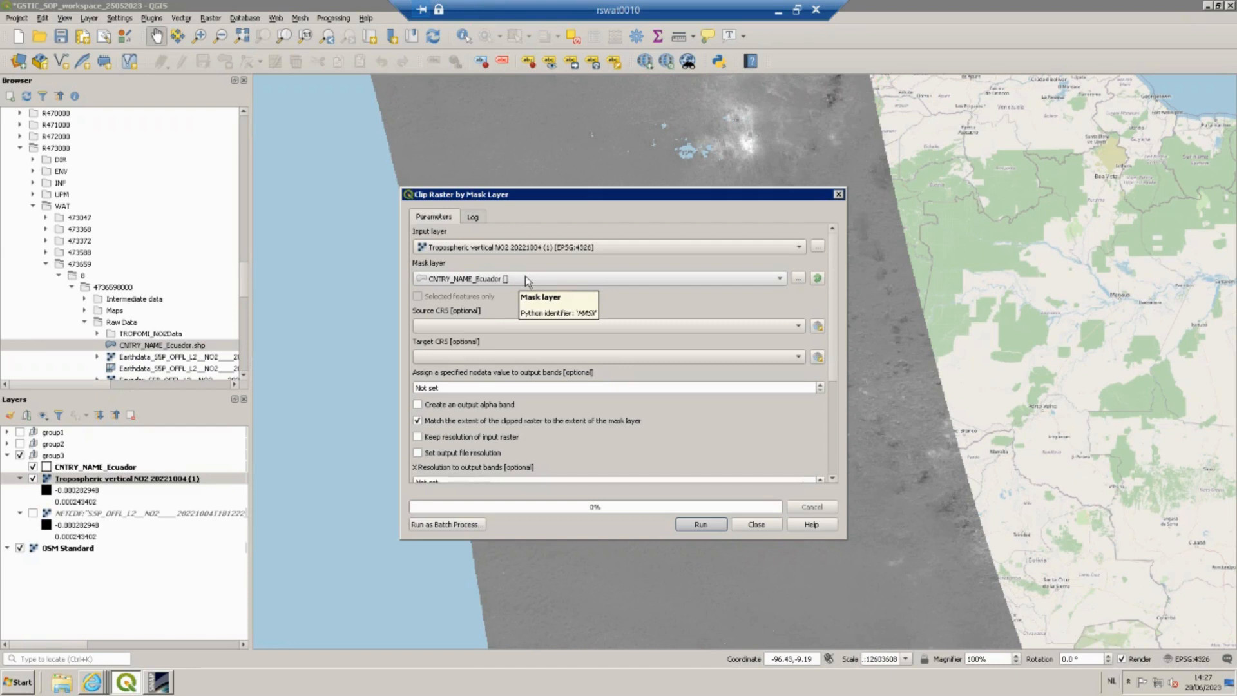
left_click(481, 326)
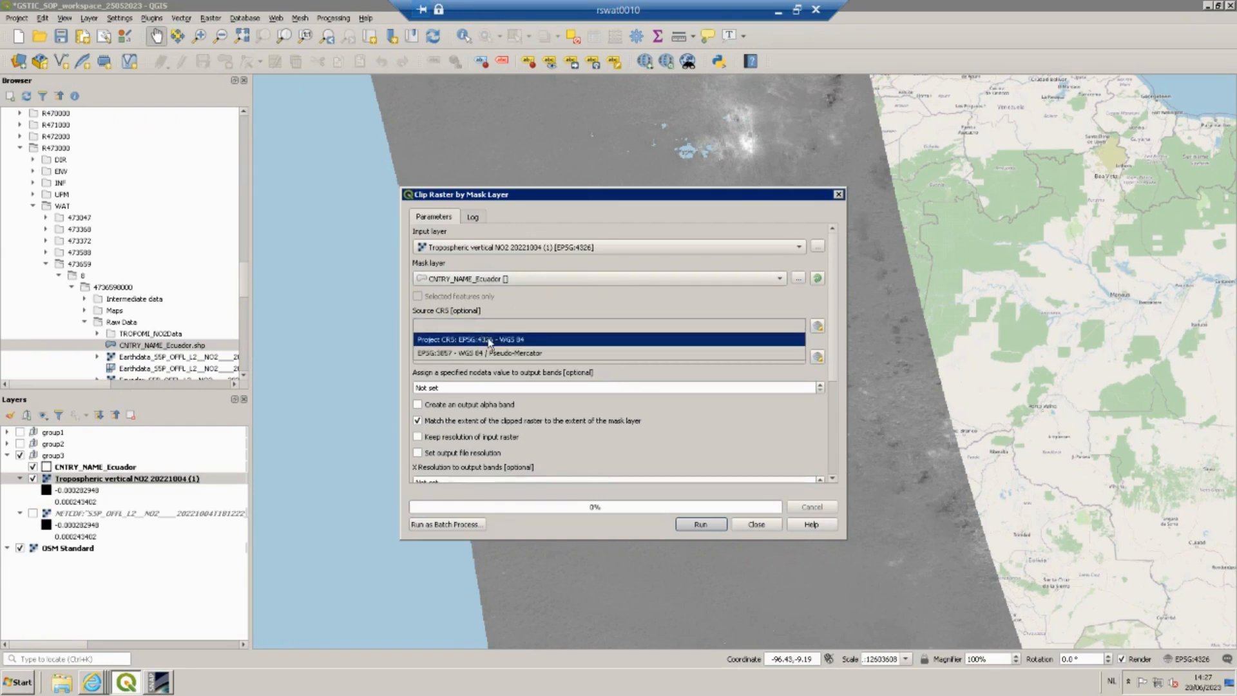
left_click(490, 342)
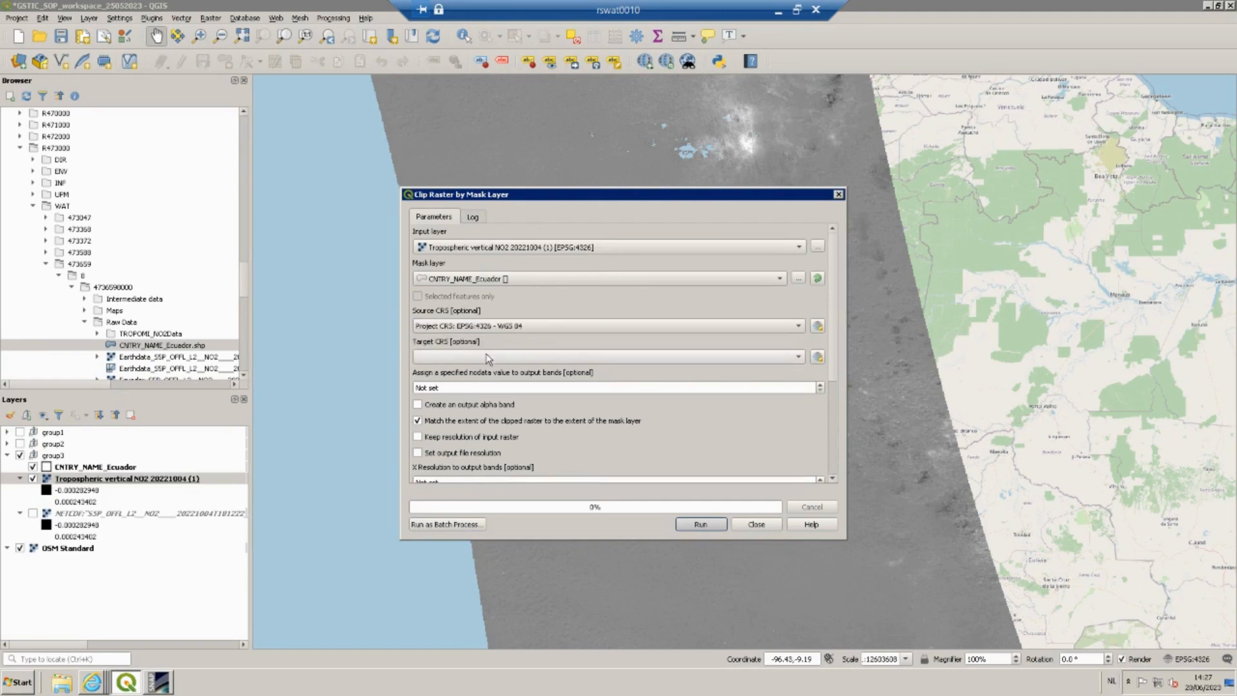
left_click(490, 357)
left_click(493, 372)
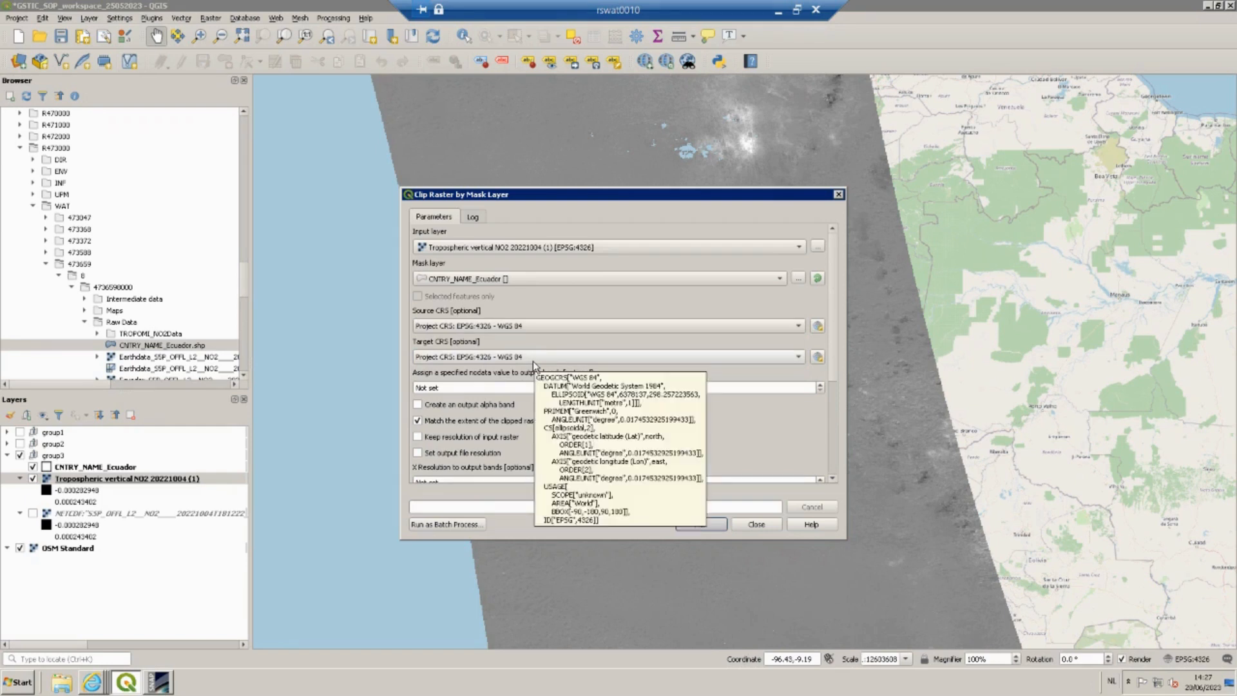
Set the clipped output to save as Tropospheric vertical NO2 20221201_Ecuador (1).tif in the Intermediate data folder.
left_click_drag(835, 329, 835, 444)
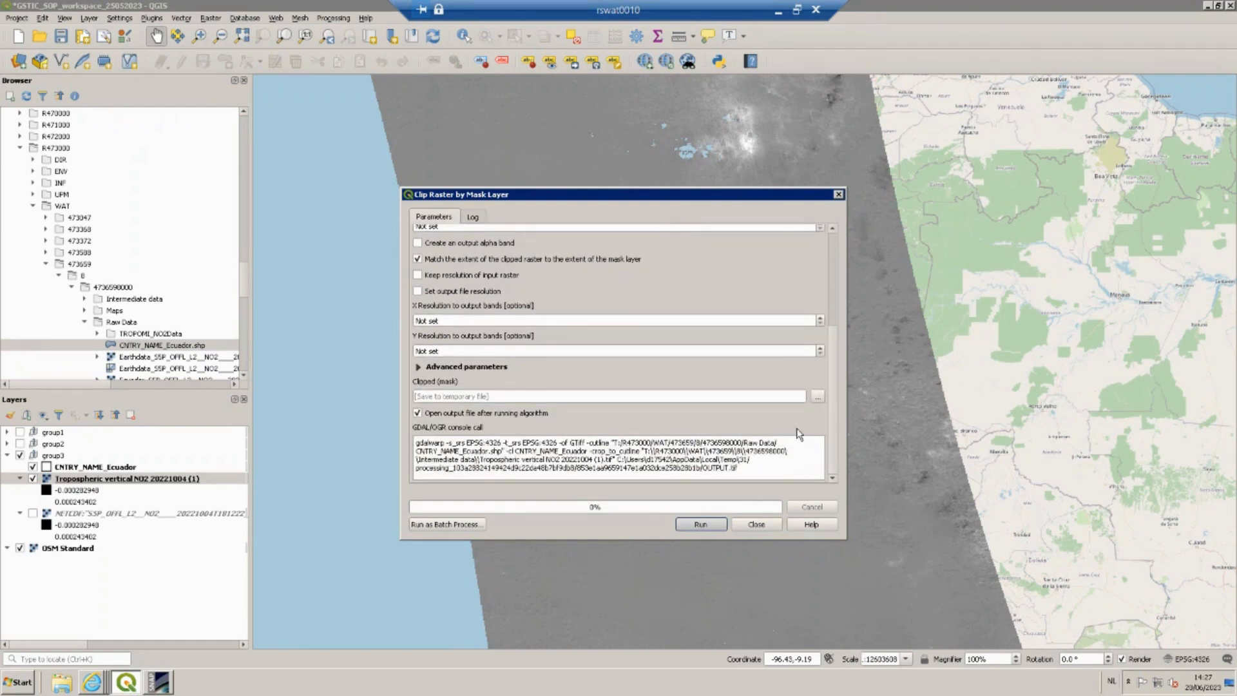
left_click(817, 398)
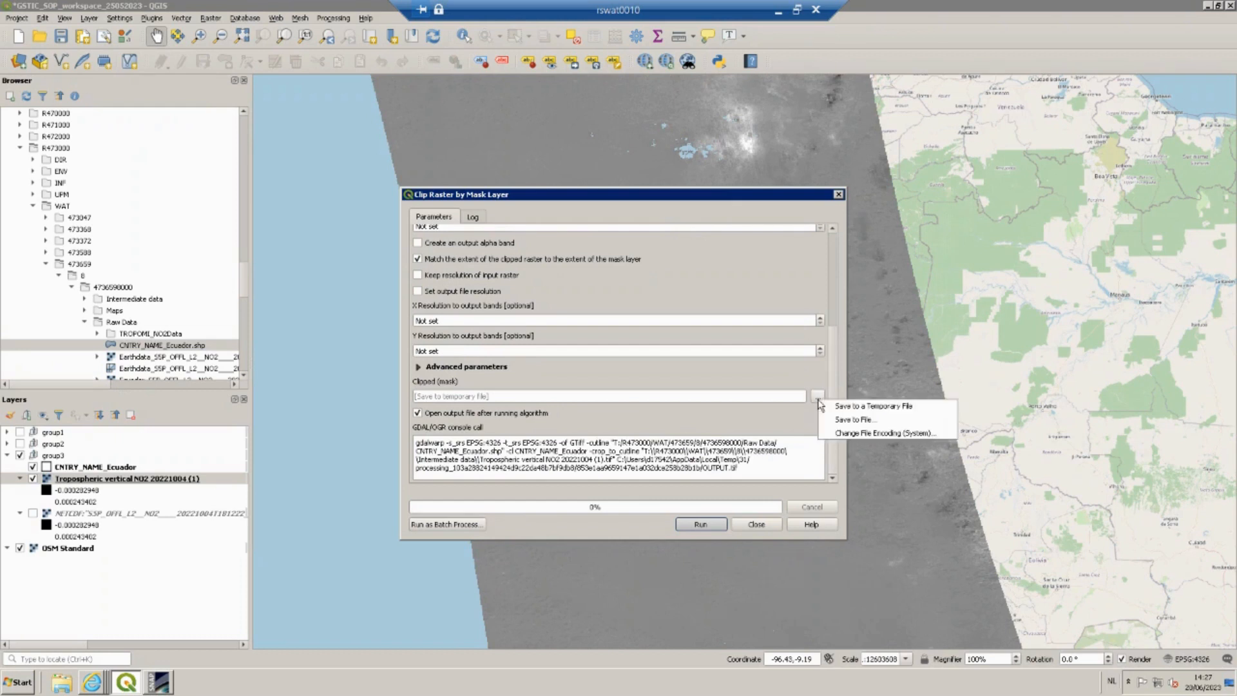
left_click(852, 419)
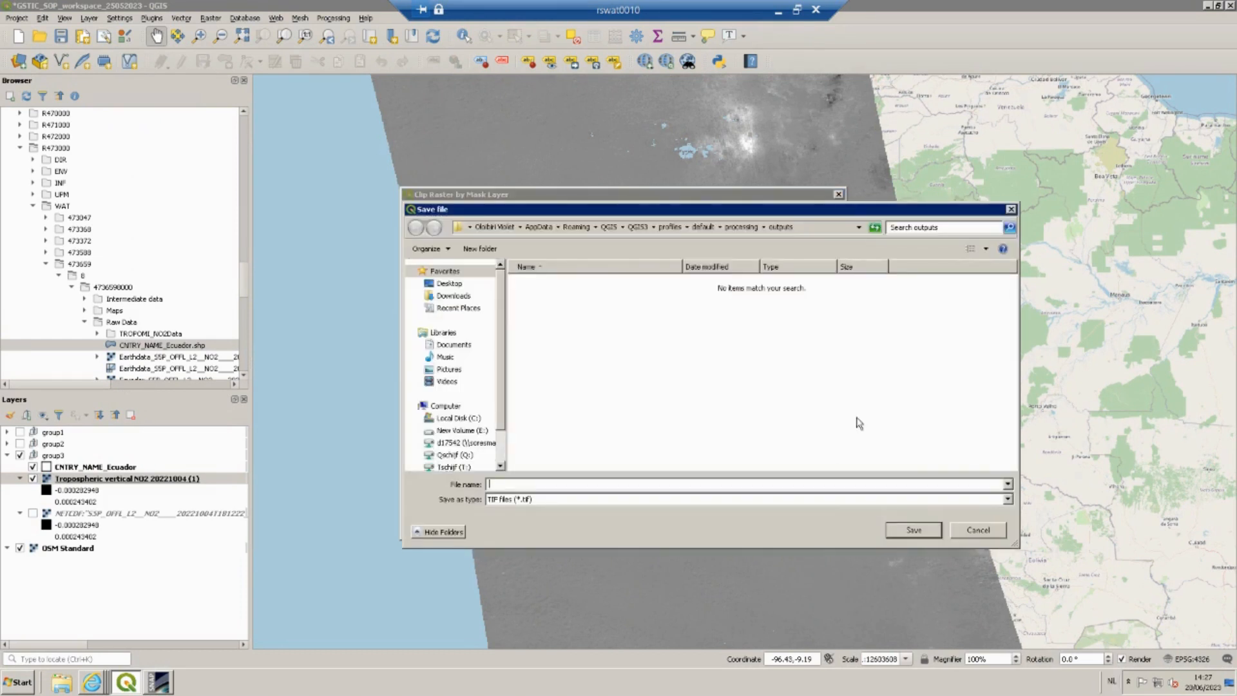
double_click(560, 285)
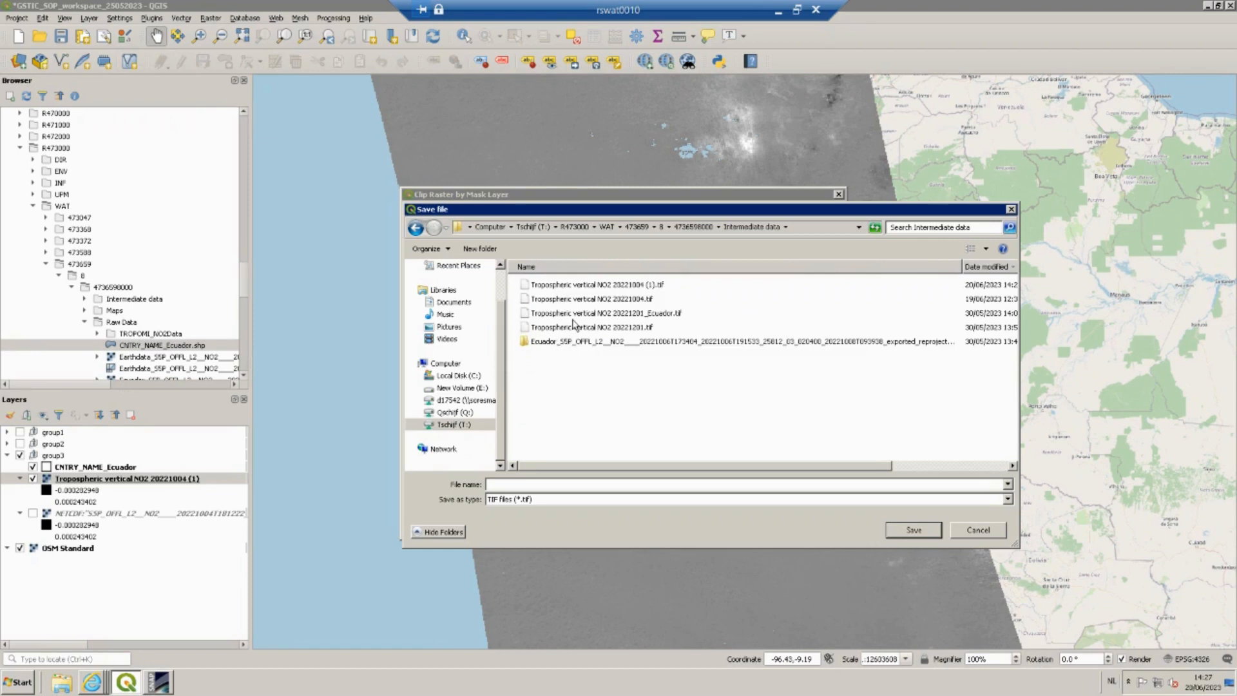
left_click(576, 314)
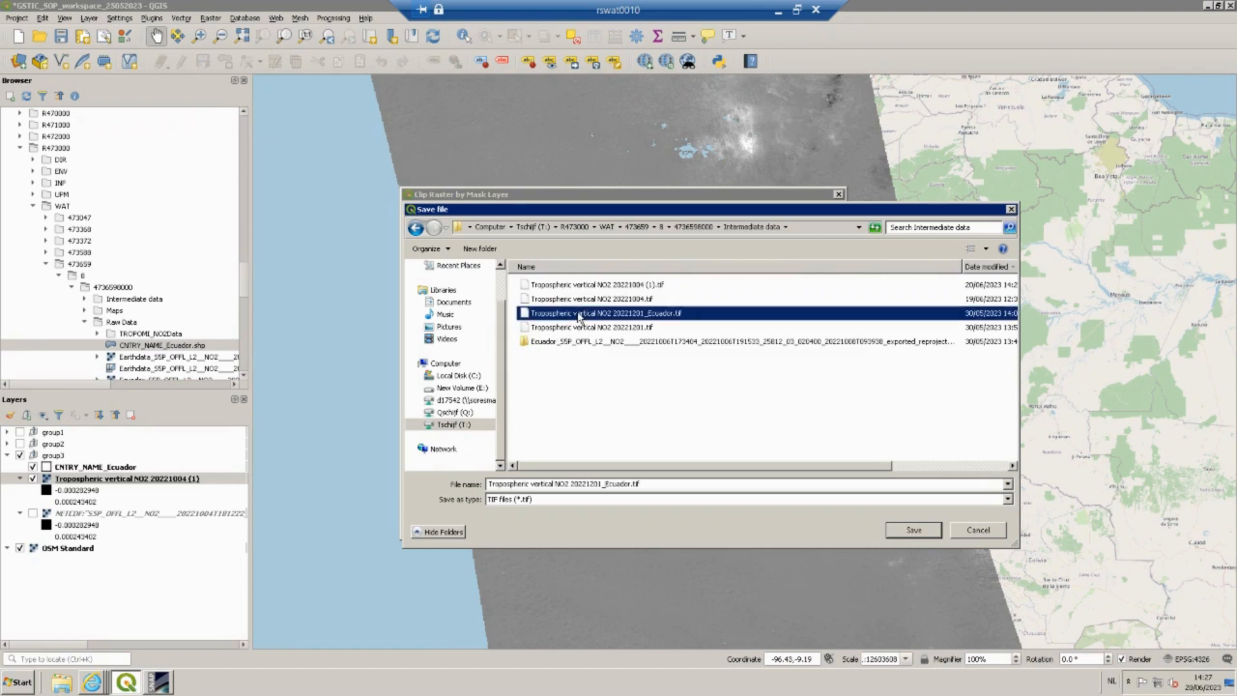
left_click(633, 483)
double_click(633, 484)
left_click(632, 484)
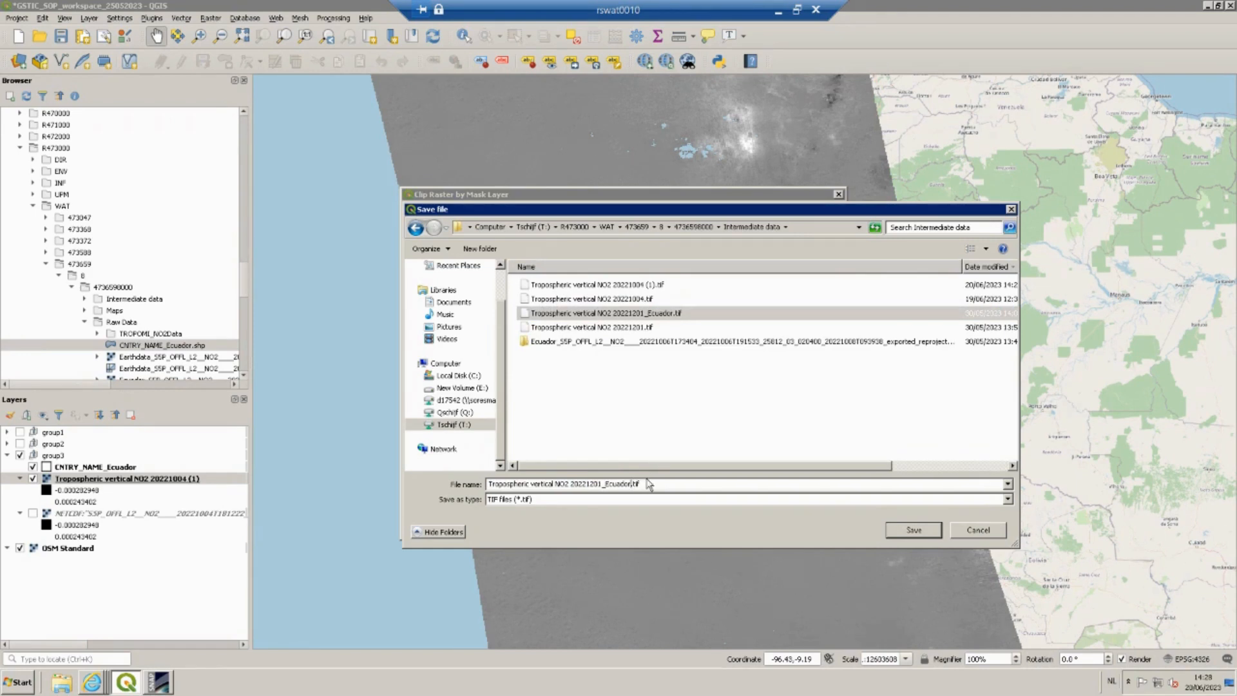
type("(1")
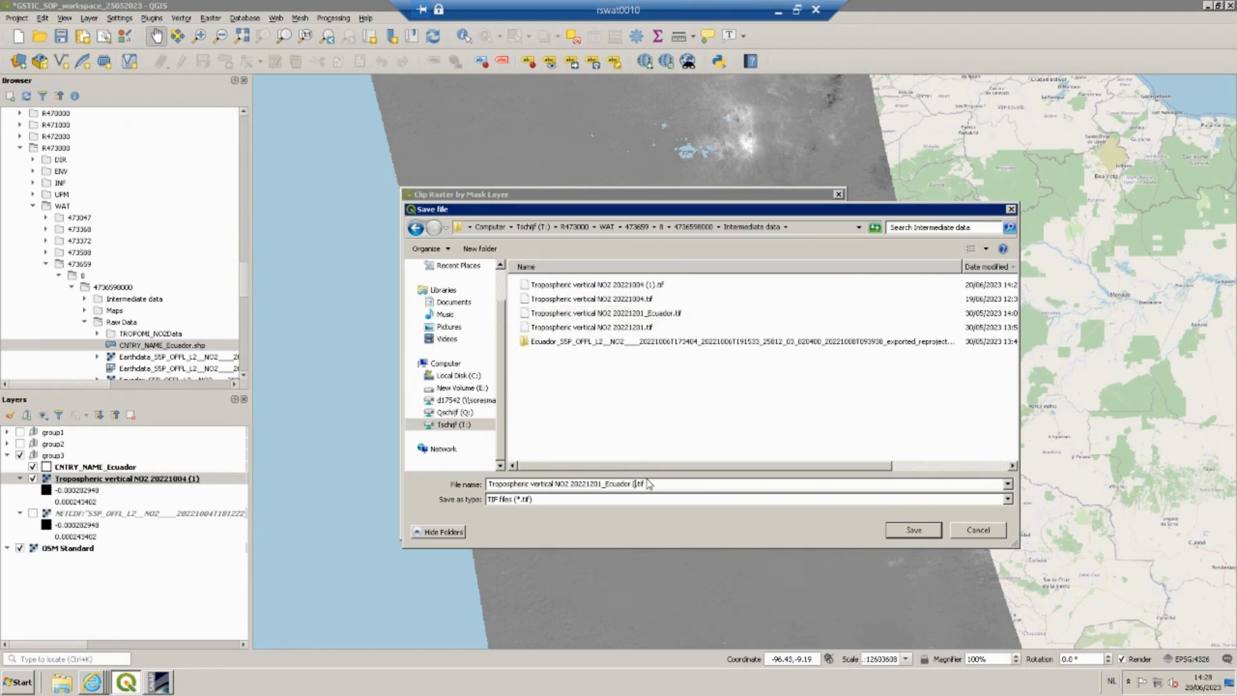
type(")")
left_click(913, 530)
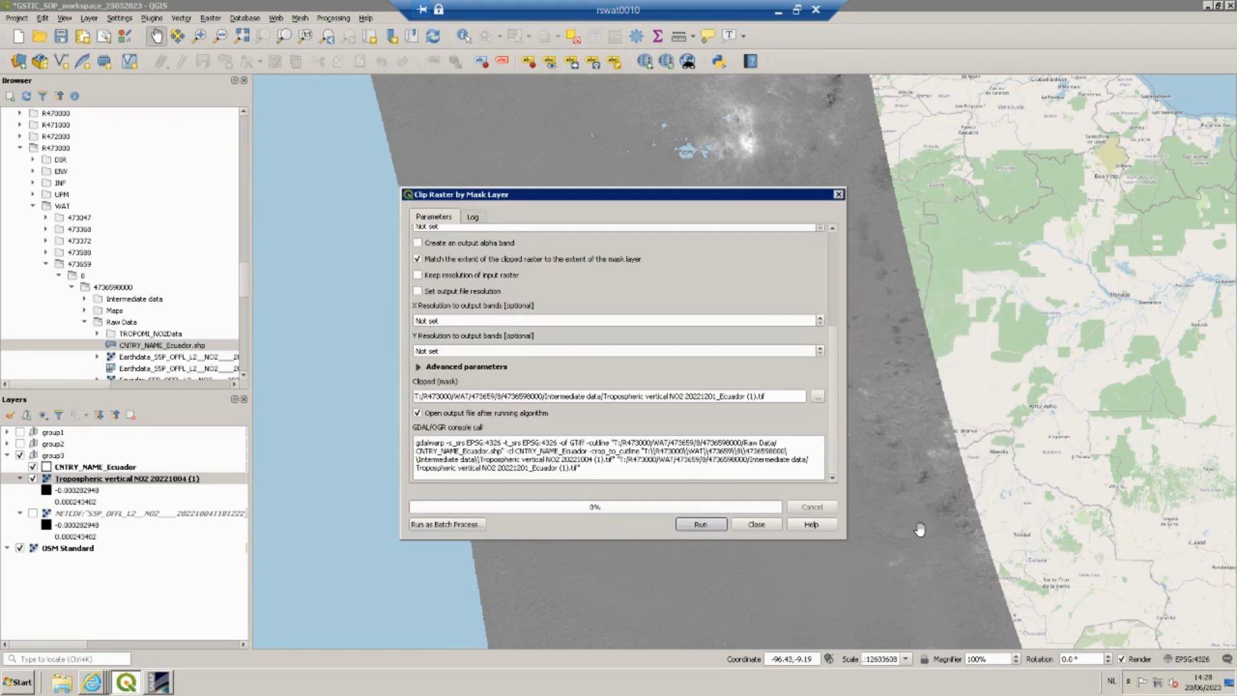
left_click(702, 524)
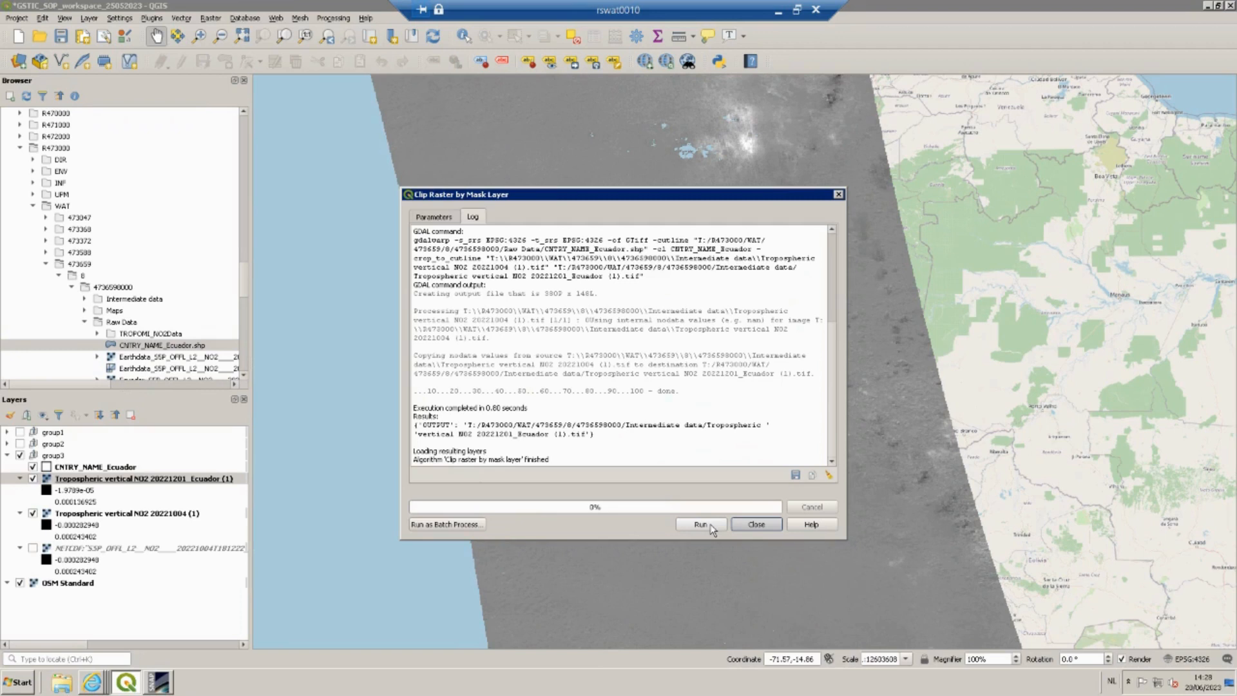
left_click(755, 525)
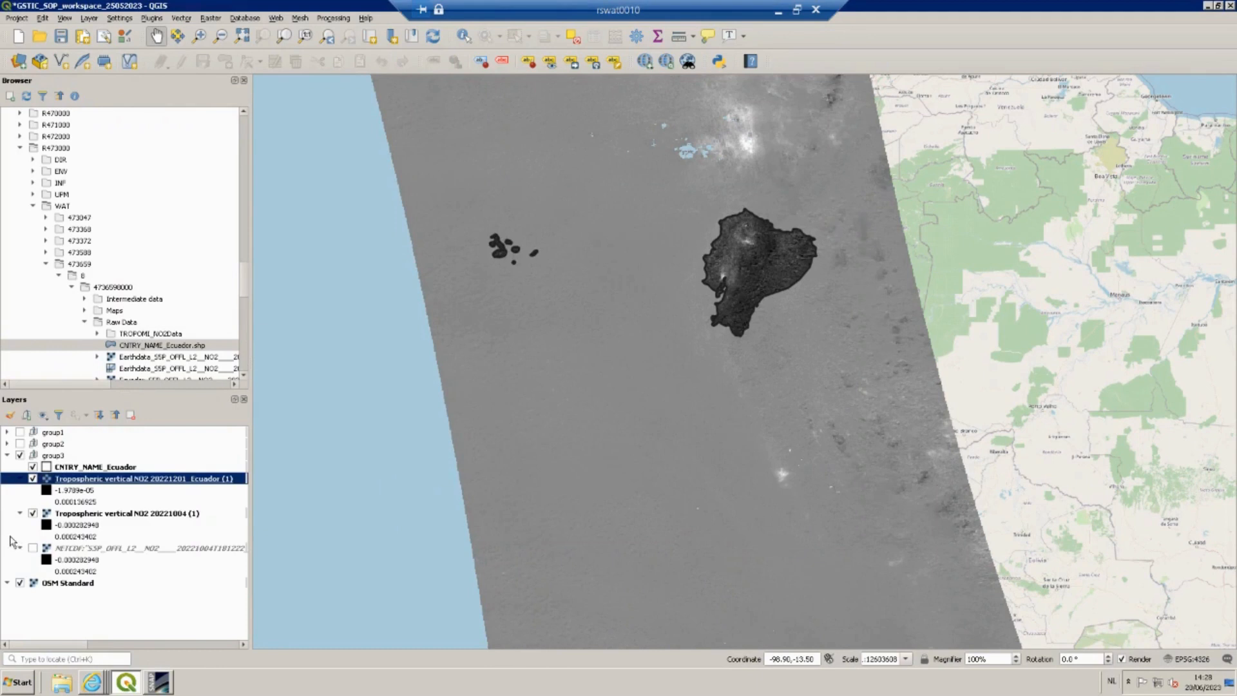
left_click(33, 514)
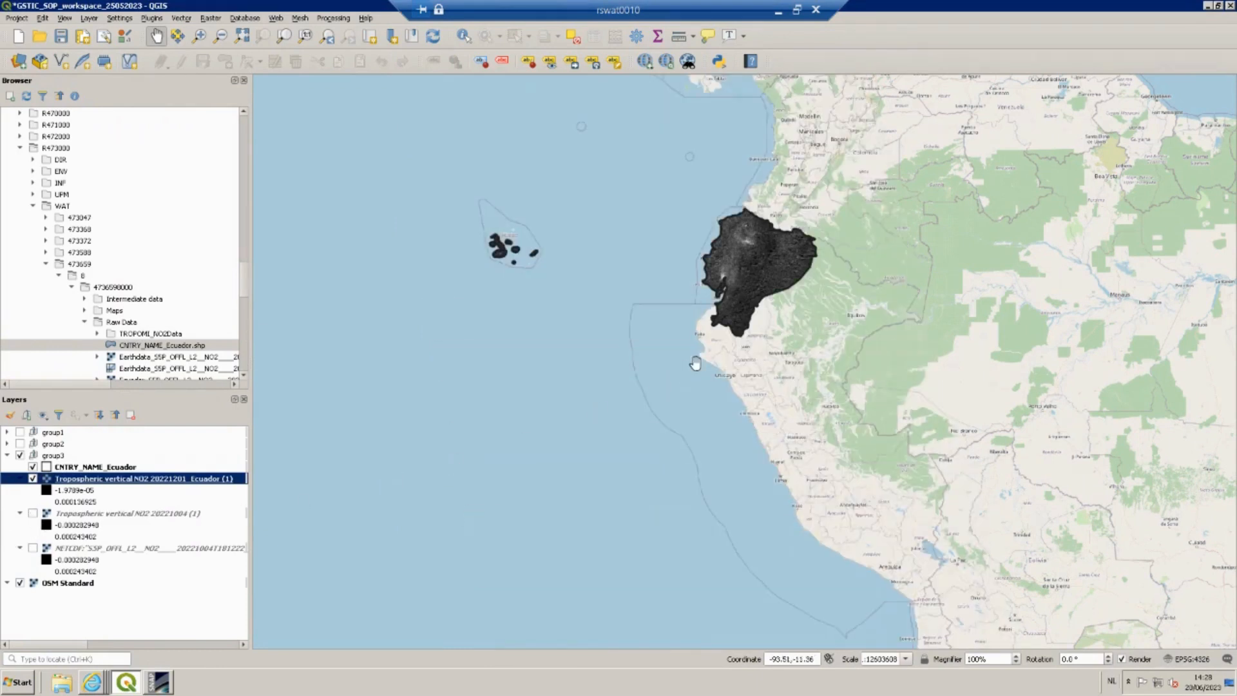
Zoom and pan the map to inspect the clipped NO2 raster over Ecuador.
scroll(718, 343, "up", 1)
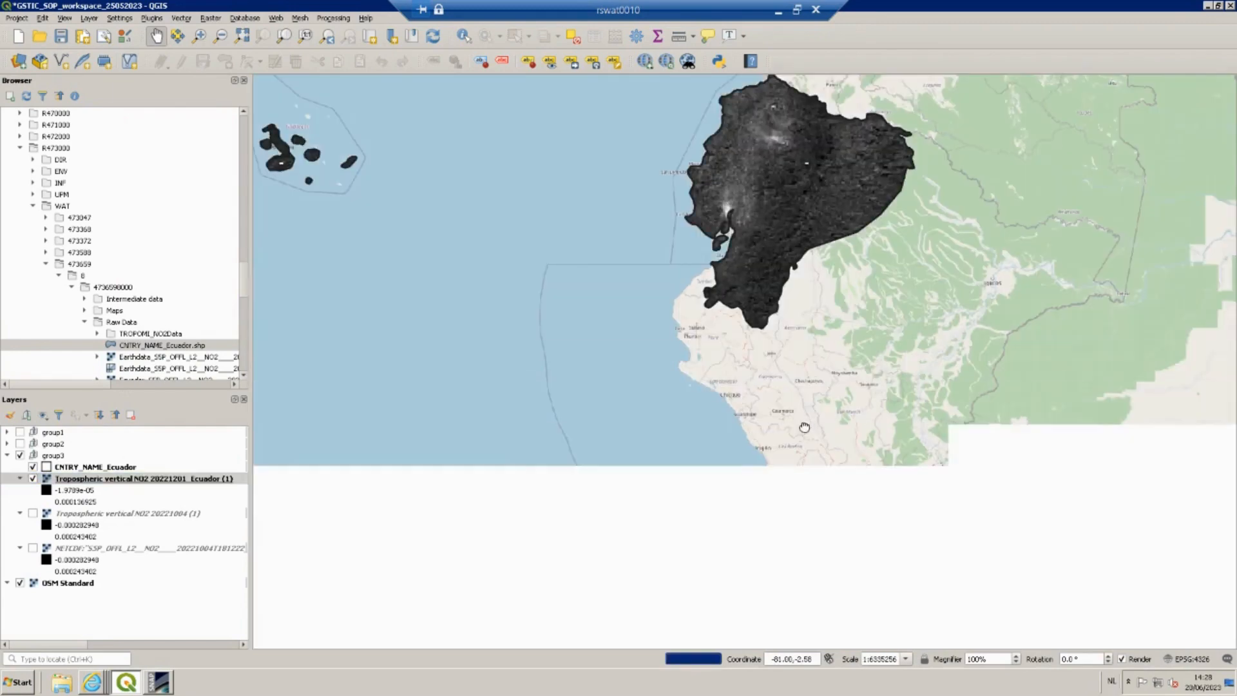
left_click_drag(638, 219, 684, 303)
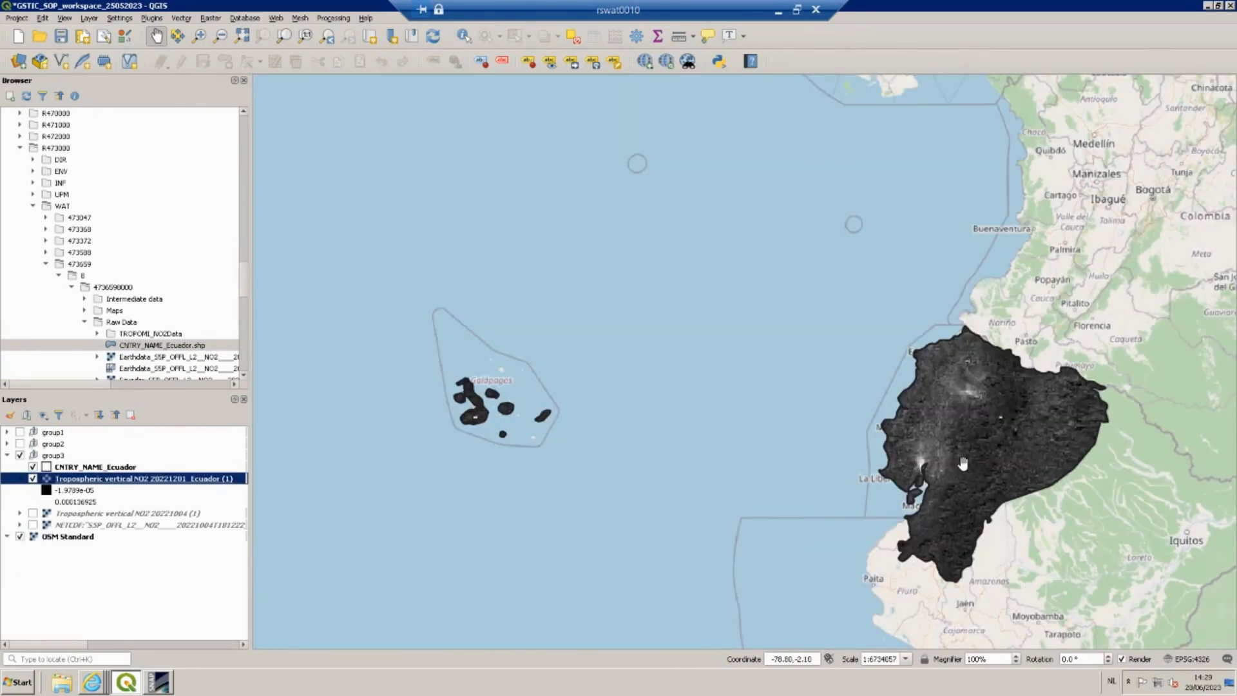
left_click(960, 463)
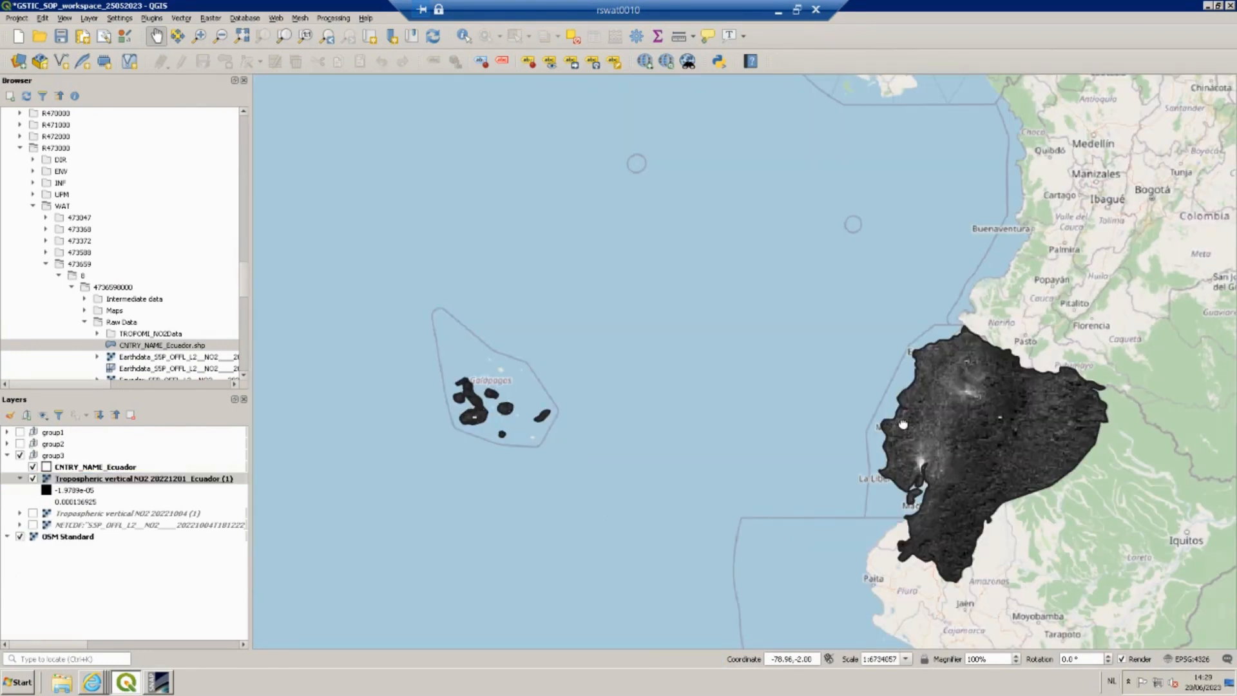
Style the clipped NO2 layer as Singleband pseudocolor with the Spectral colour ramp.
left_click_drag(941, 491, 902, 449)
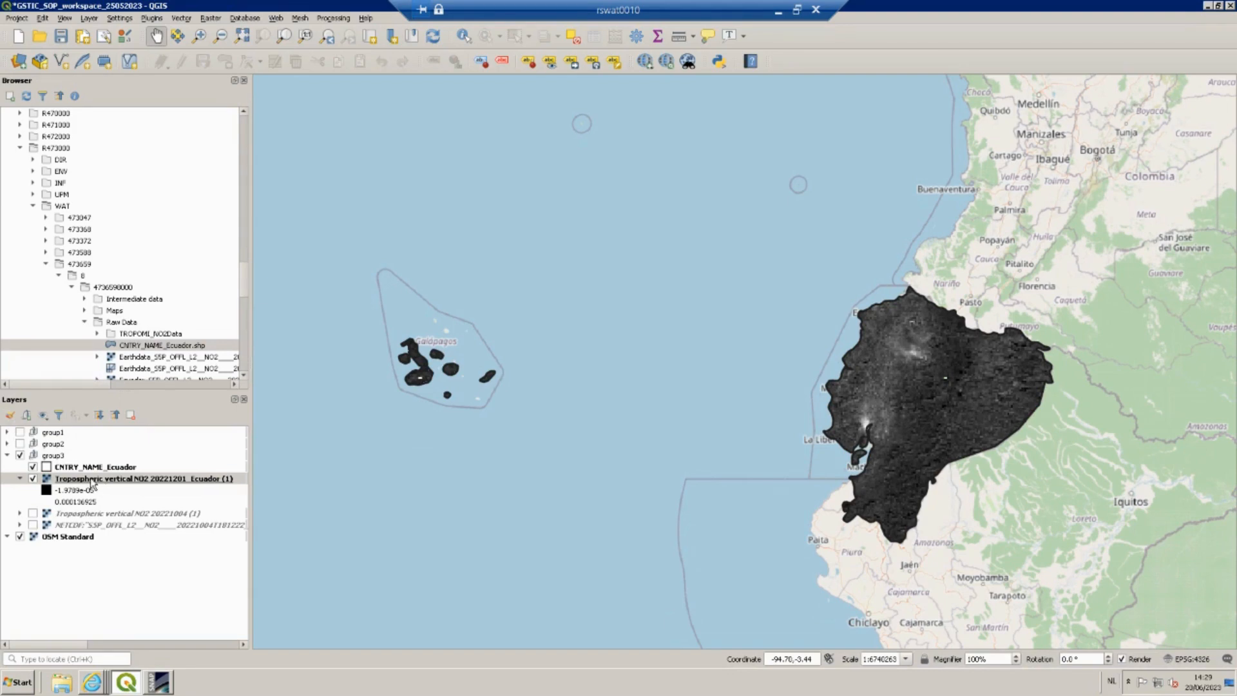
left_click(10, 415)
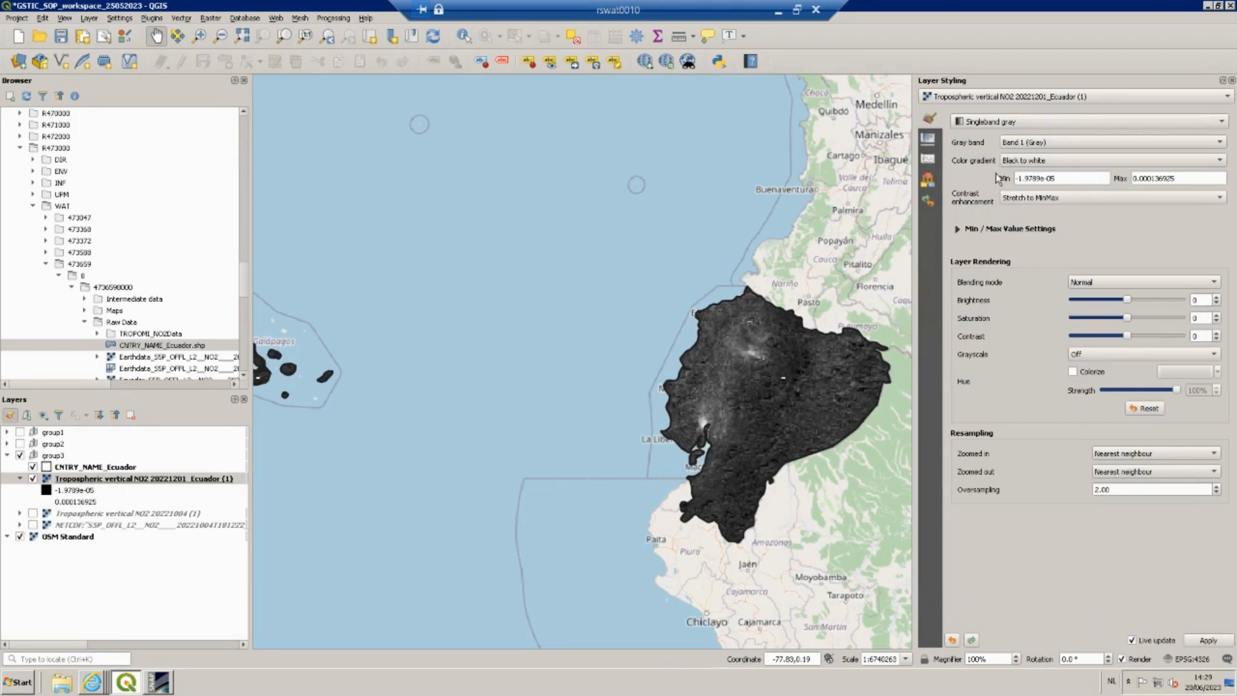
left_click(982, 125)
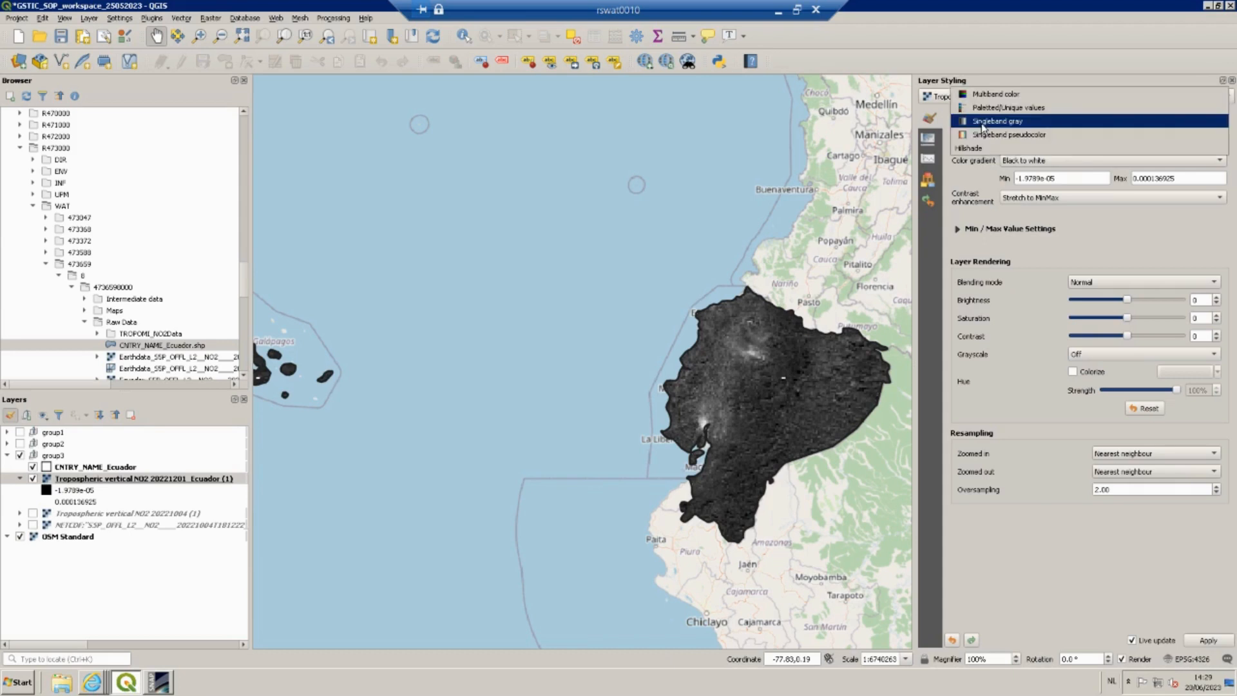
left_click(998, 134)
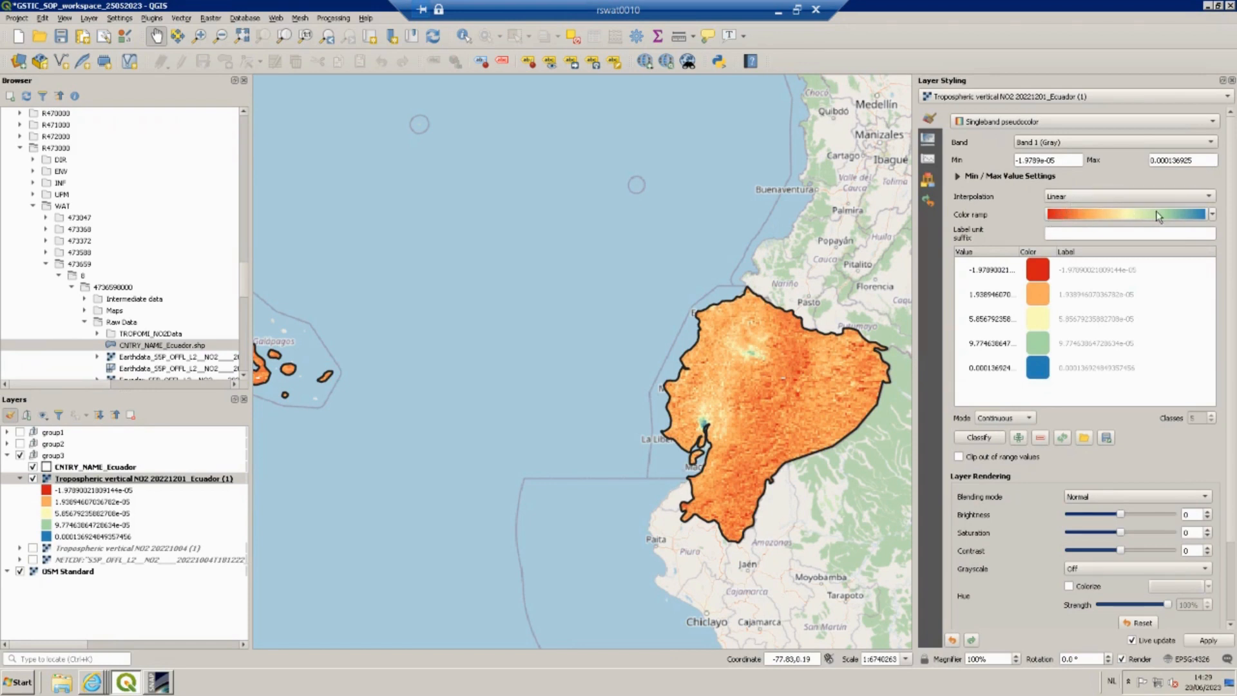
left_click(1211, 215)
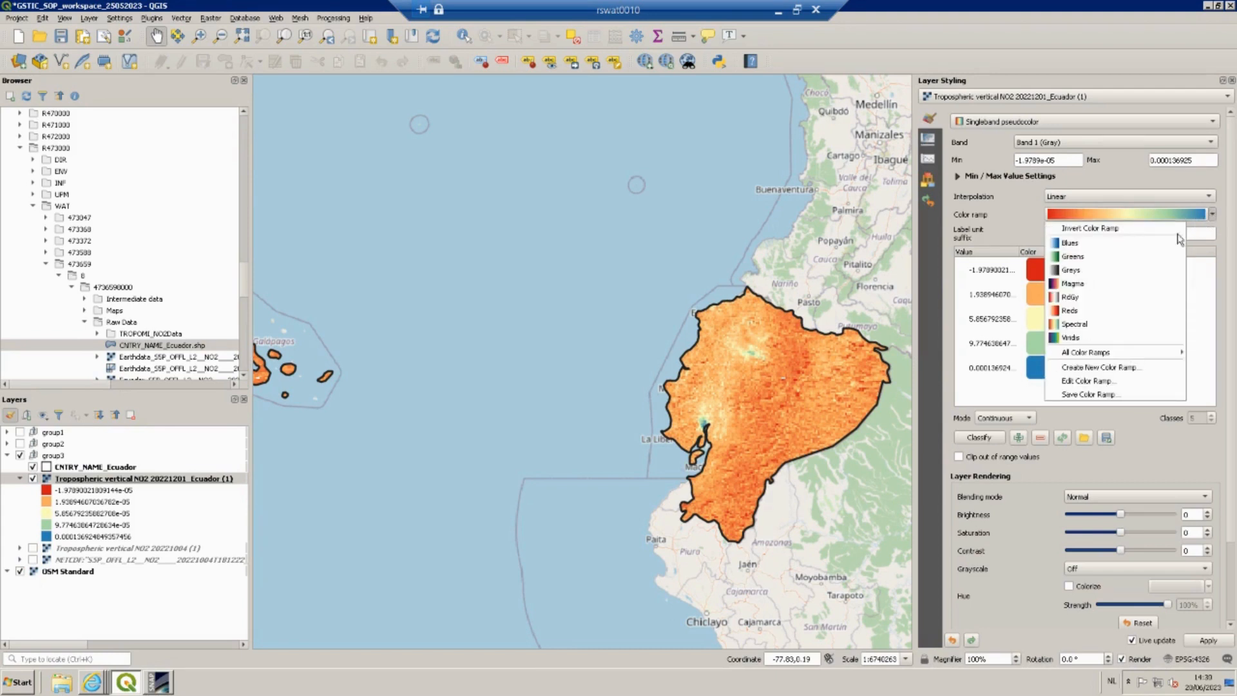
left_click(1085, 326)
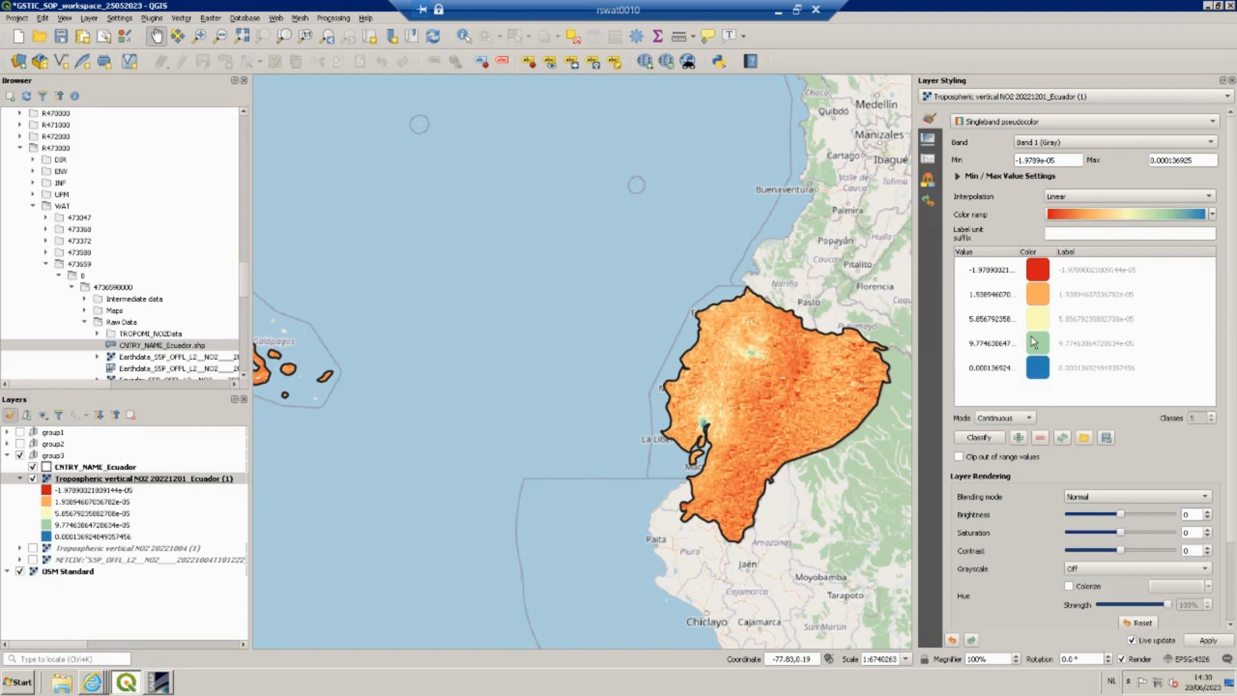
Invert the colour ramp so low NO2 values appear blue and high values red.
left_click(1092, 215)
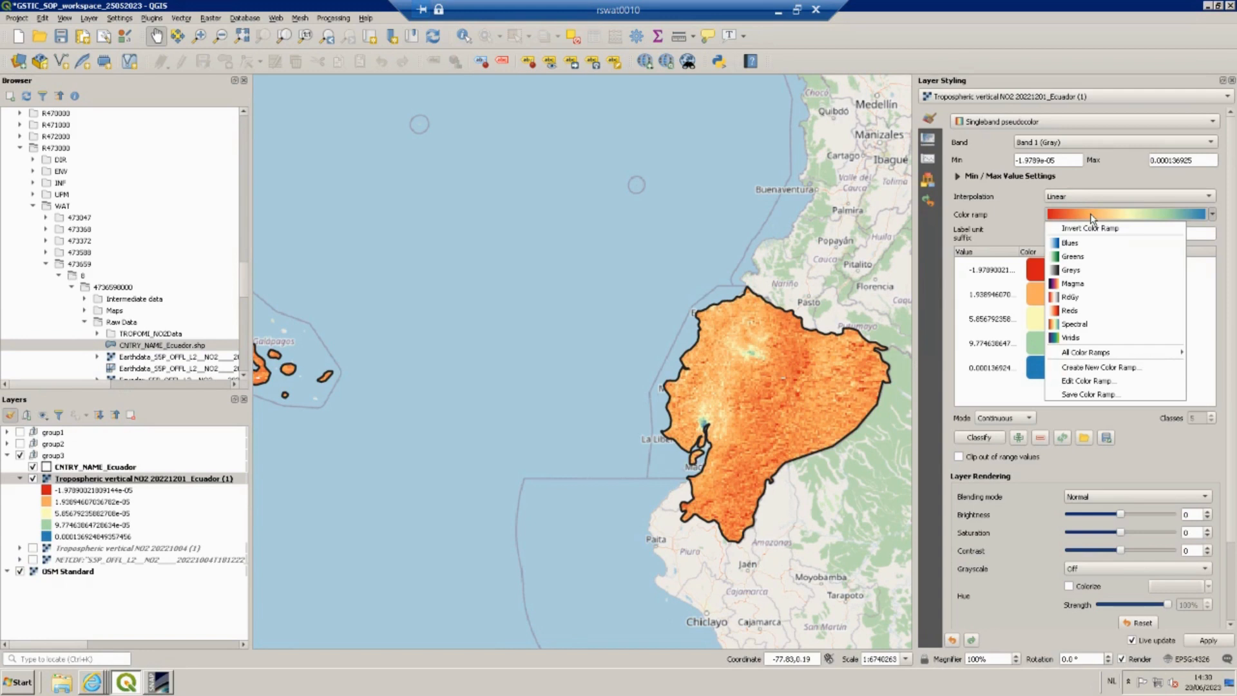
left_click(1093, 228)
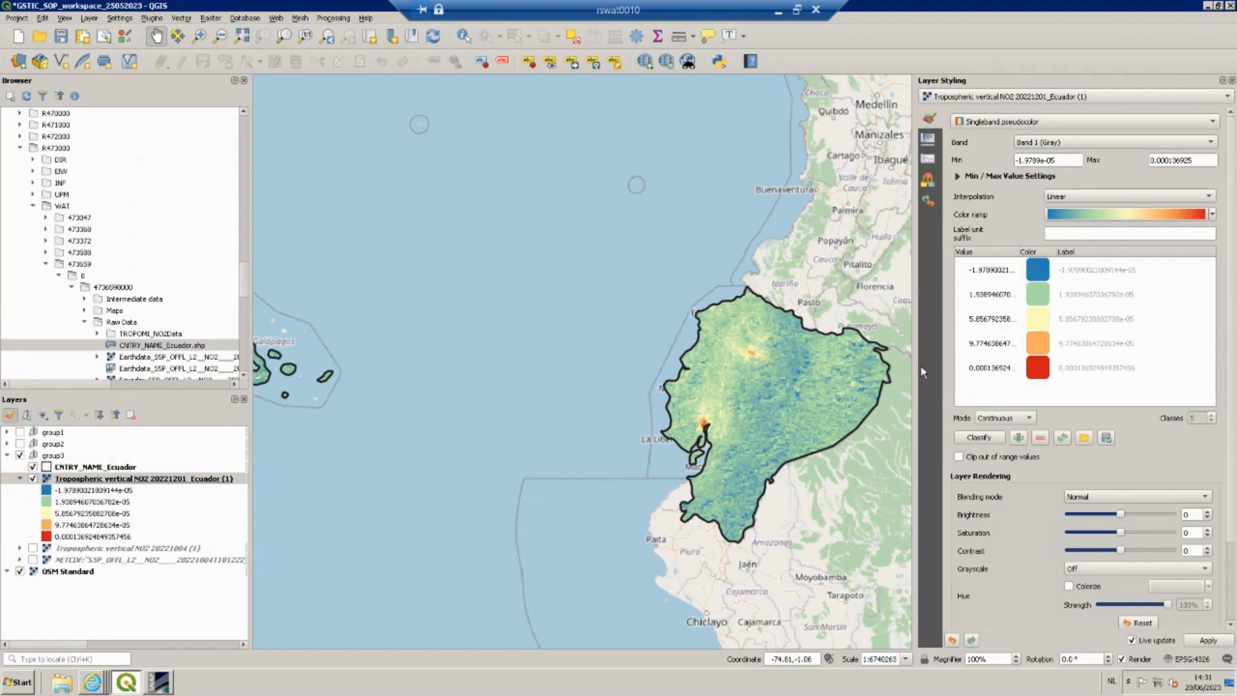
left_click_drag(929, 362, 984, 362)
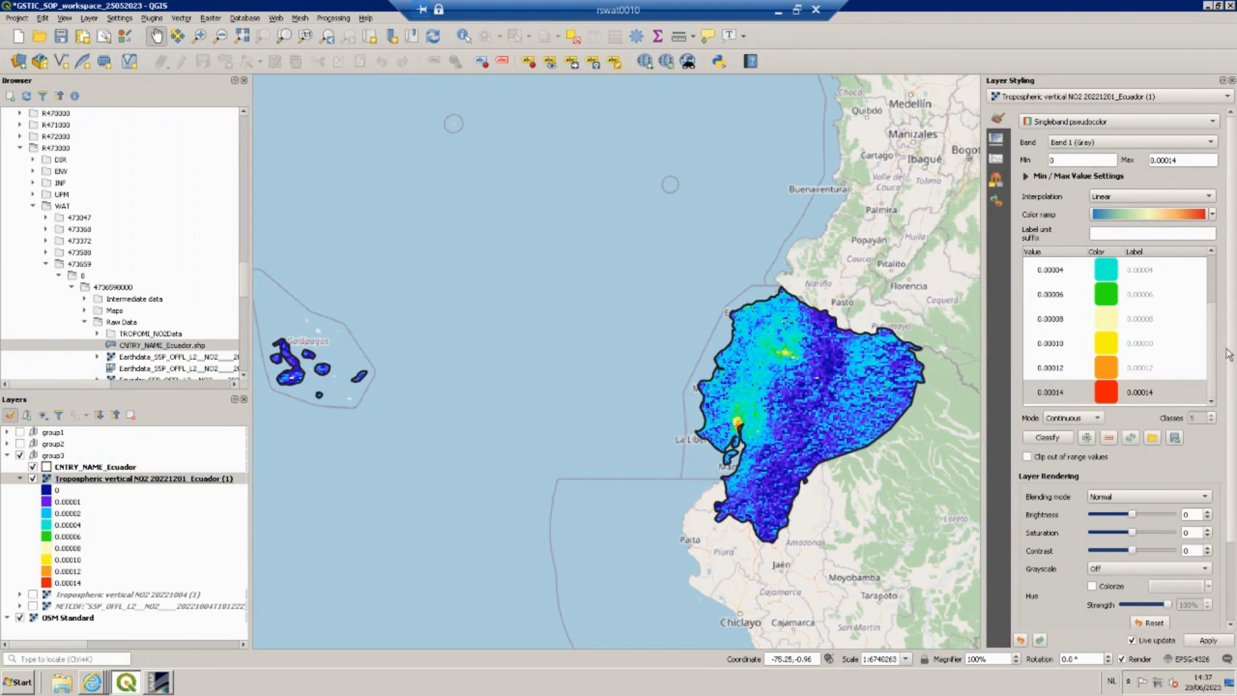
left_click_drag(1216, 362, 1214, 306)
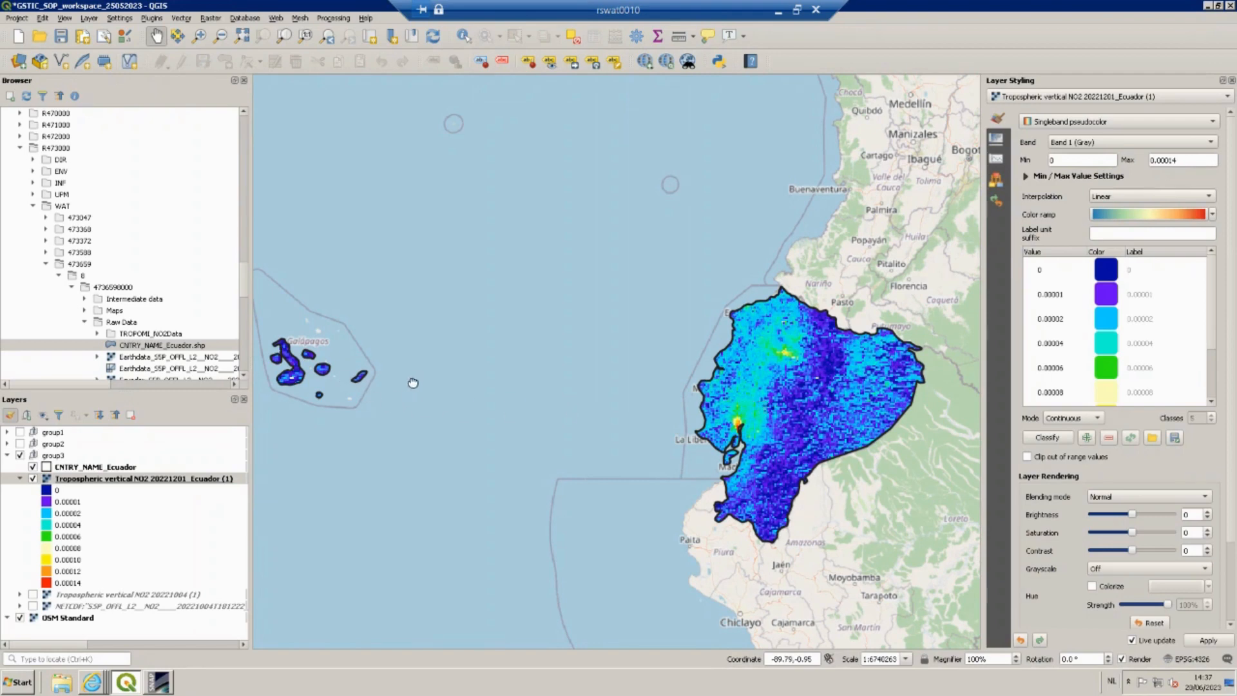
Inspect the styled NO2 values over the Galápagos islands and coastal mainland Ecuador.
left_click_drag(413, 383, 483, 383)
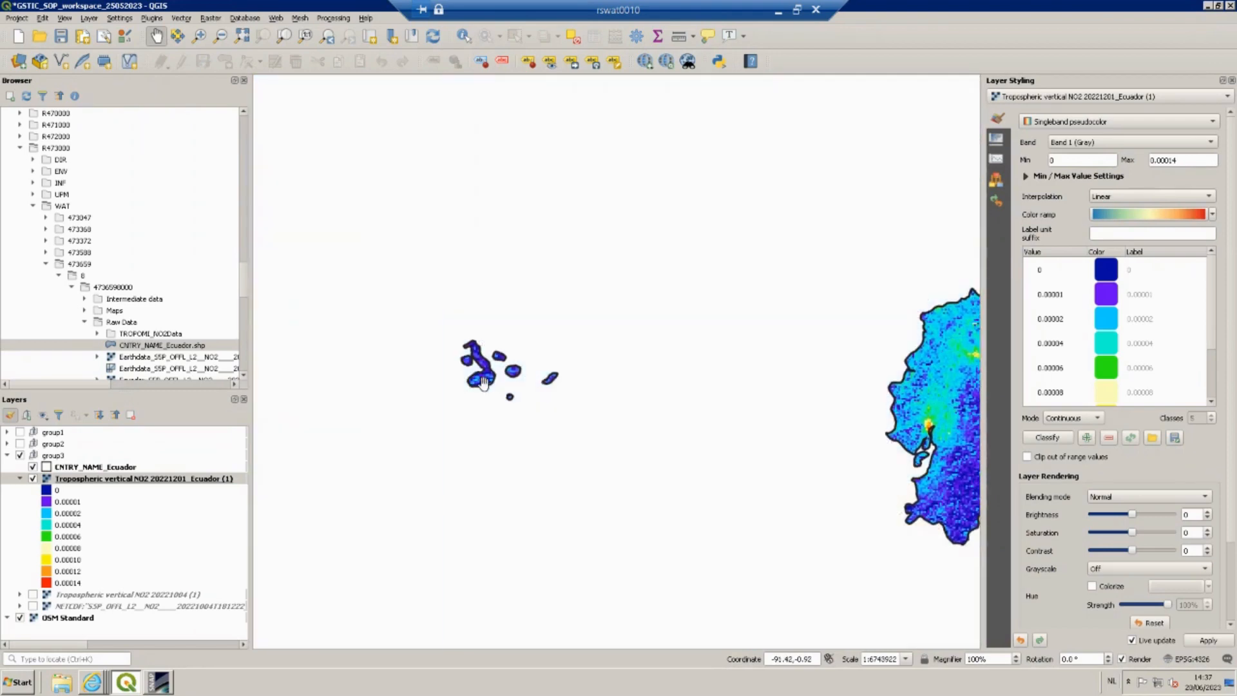
scroll(484, 382, "up", 2)
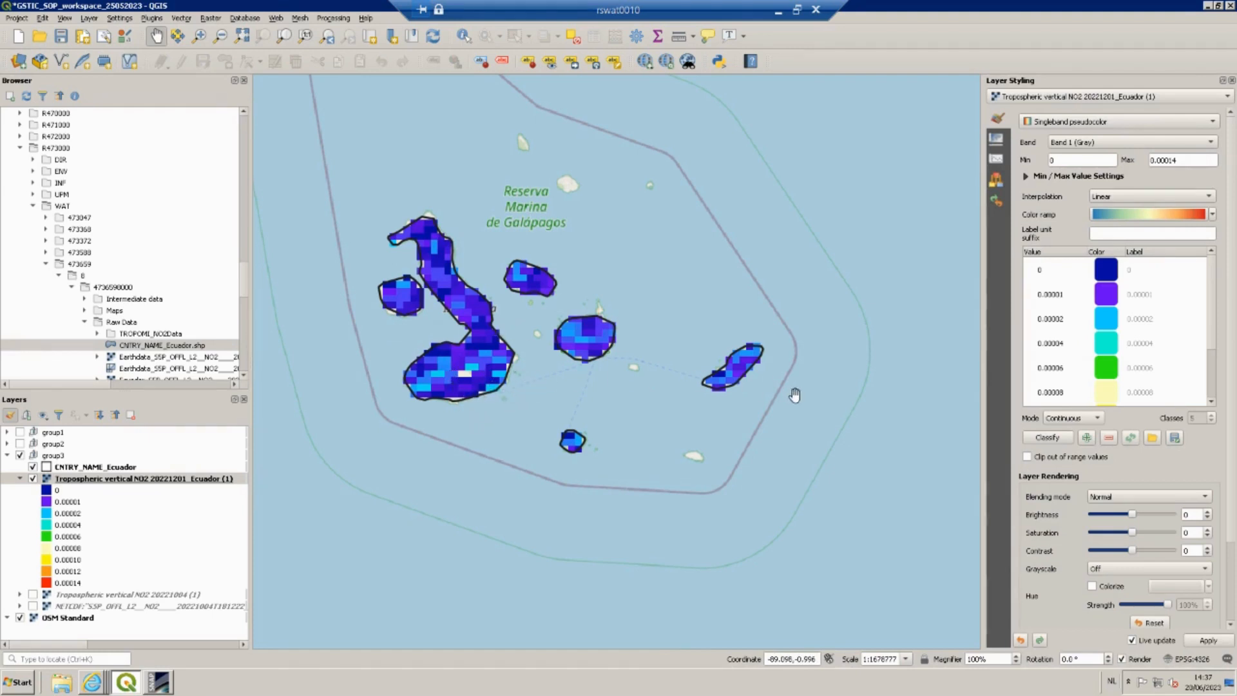
left_click_drag(793, 395, 458, 350)
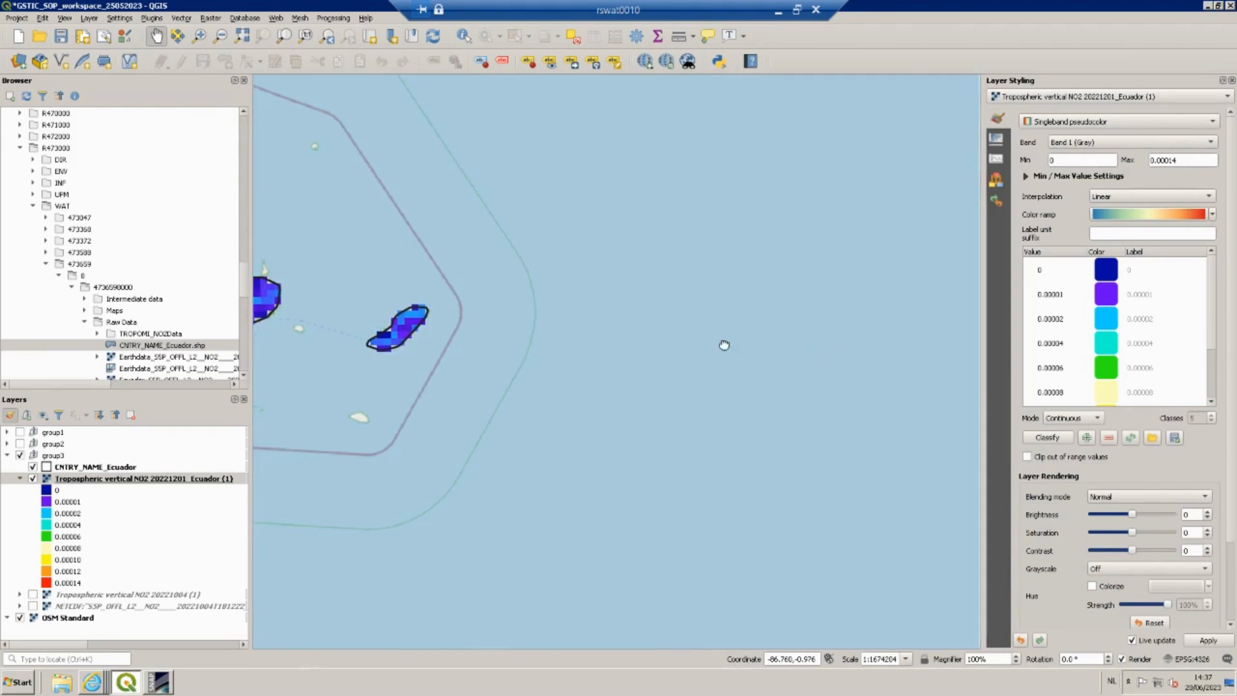
left_click_drag(721, 345, 444, 332)
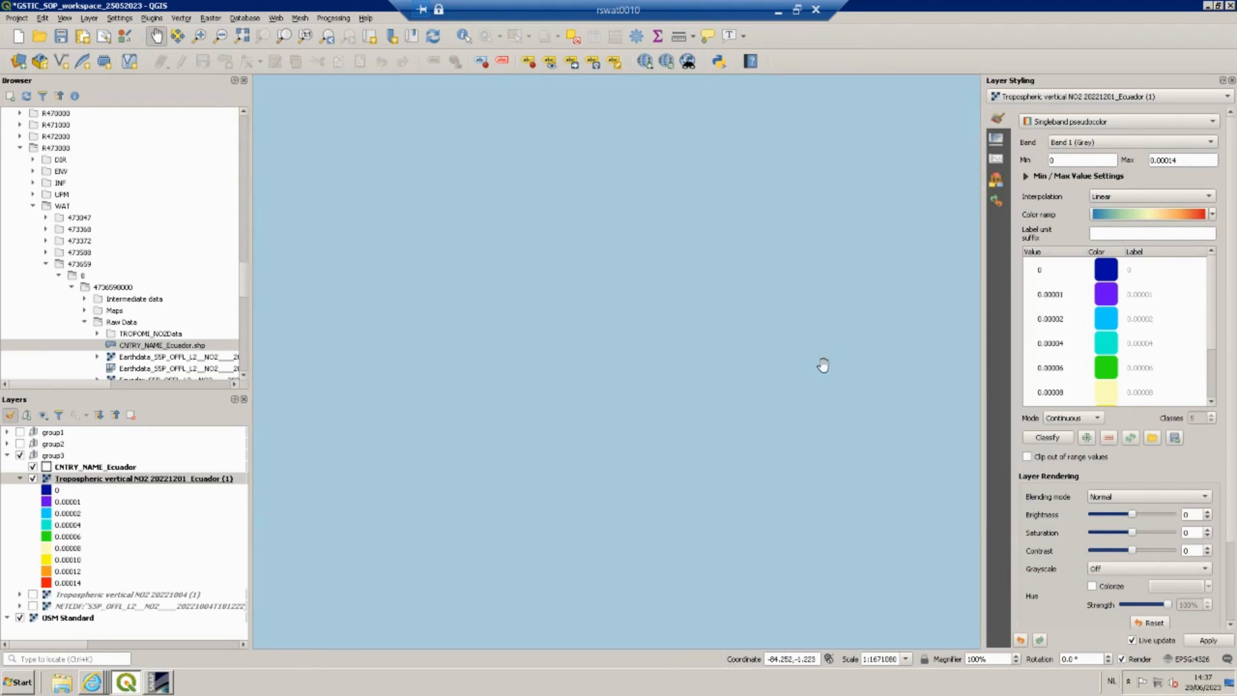
left_click_drag(822, 364, 502, 364)
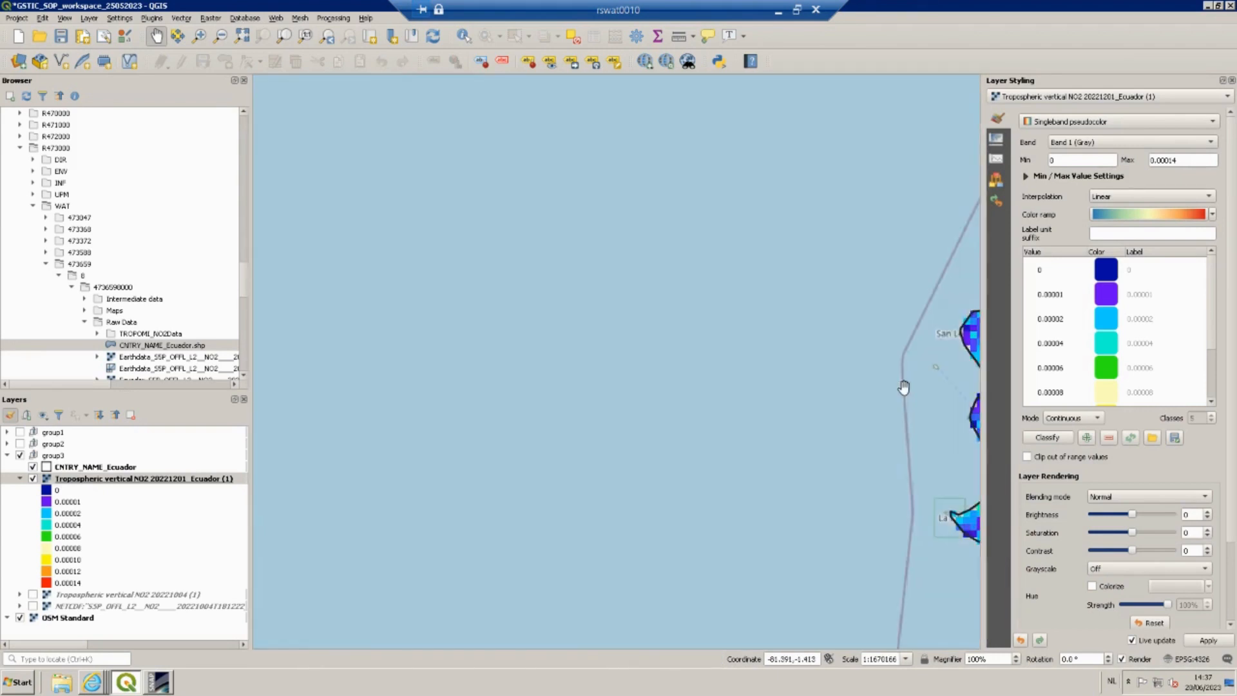
left_click_drag(902, 386, 442, 346)
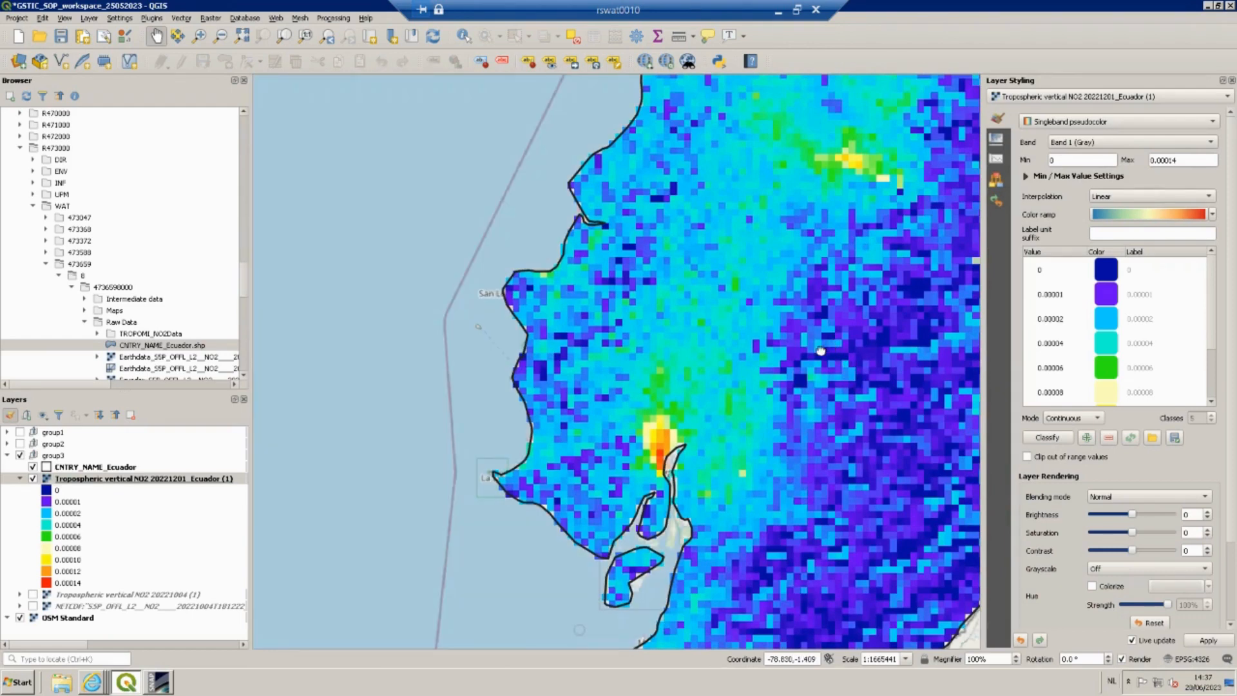
left_click_drag(831, 353, 727, 372)
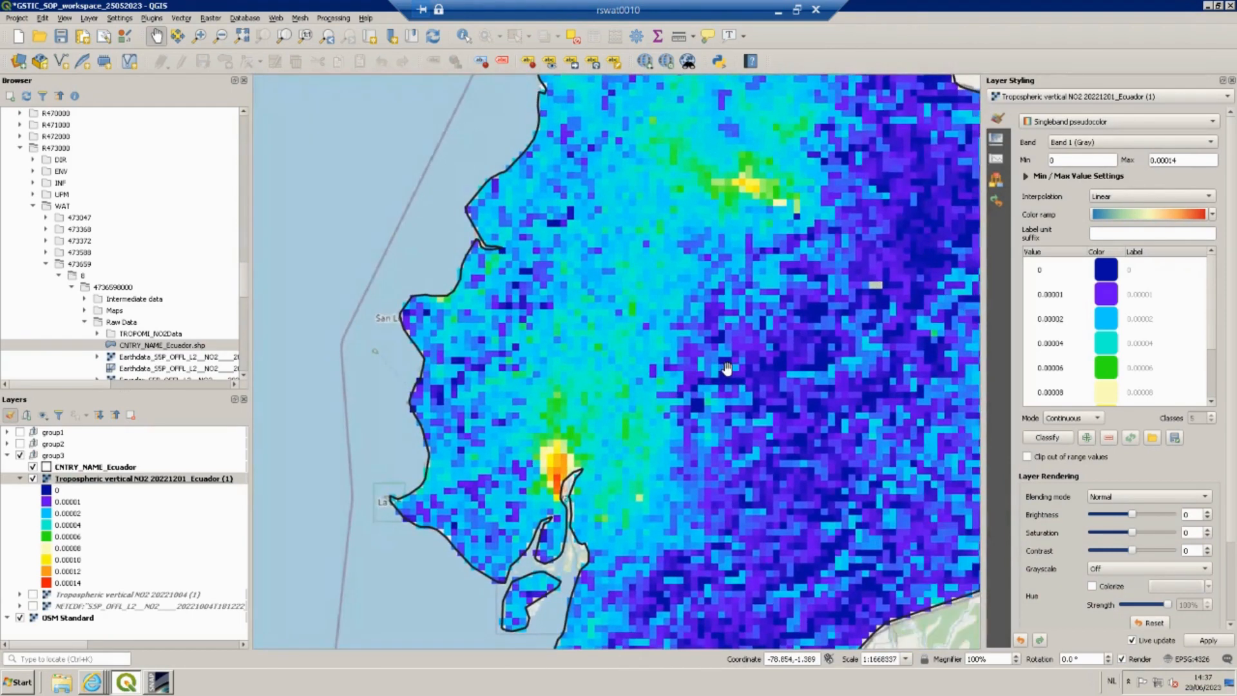
scroll(726, 372, "down", 1)
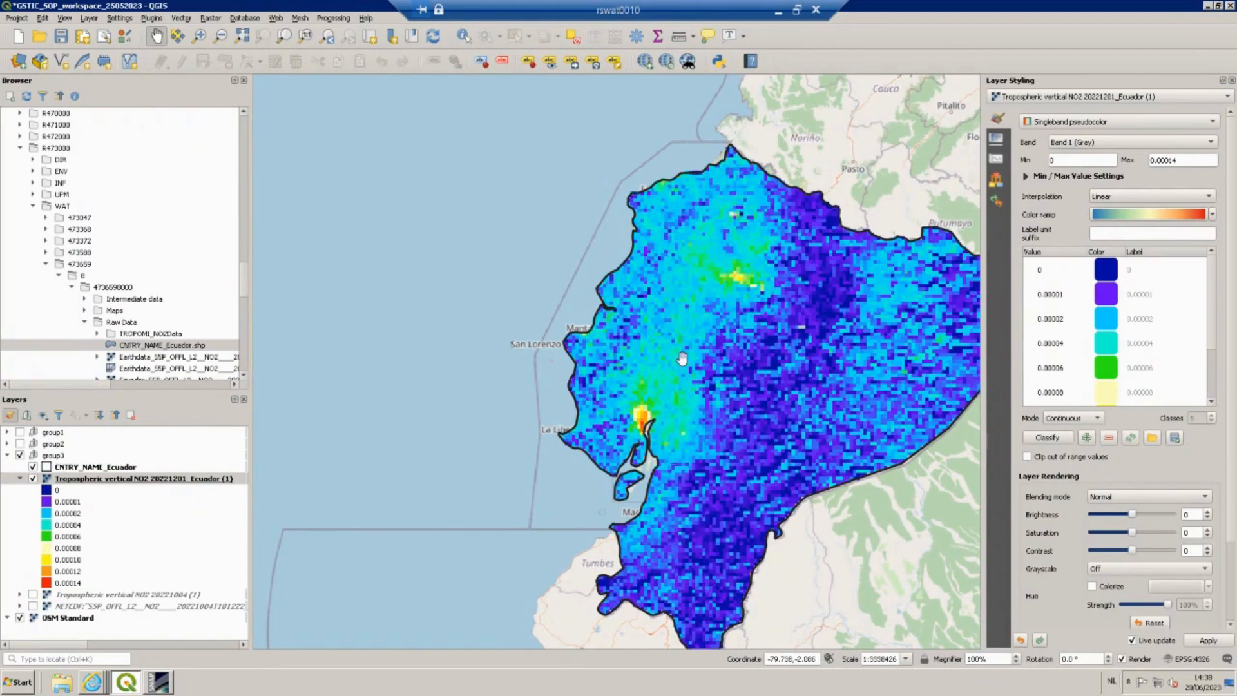
scroll(726, 279, "up", 2)
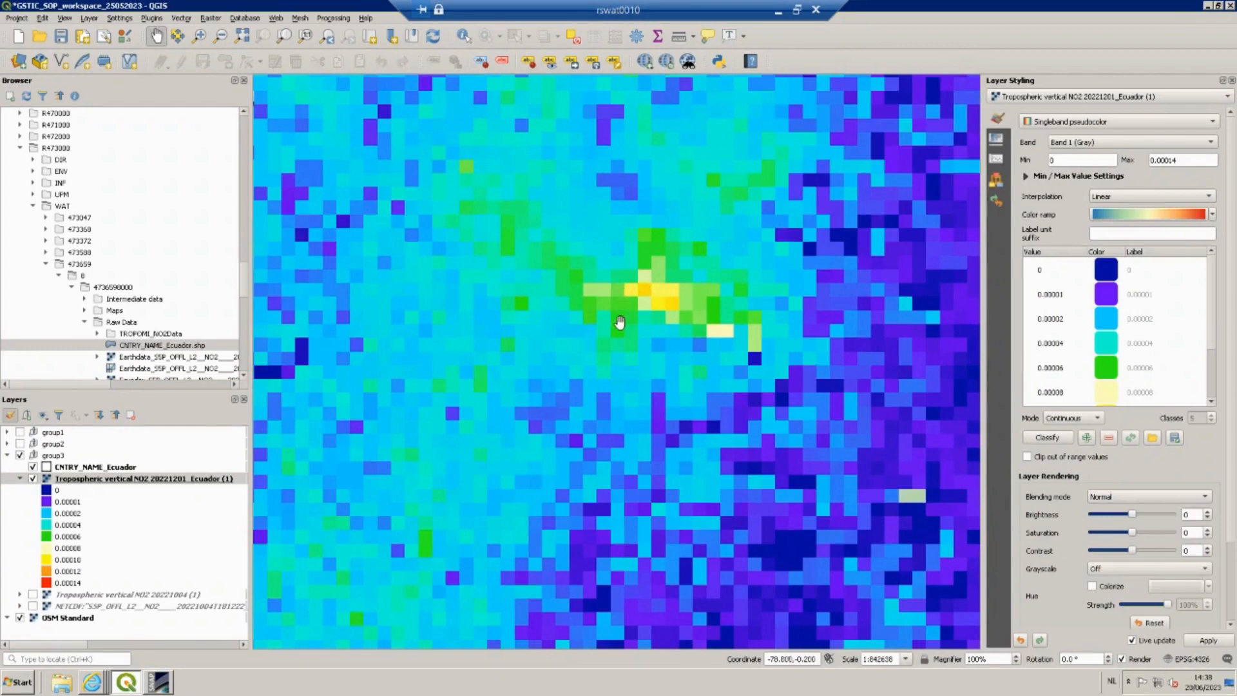
scroll(751, 351, "down", 2)
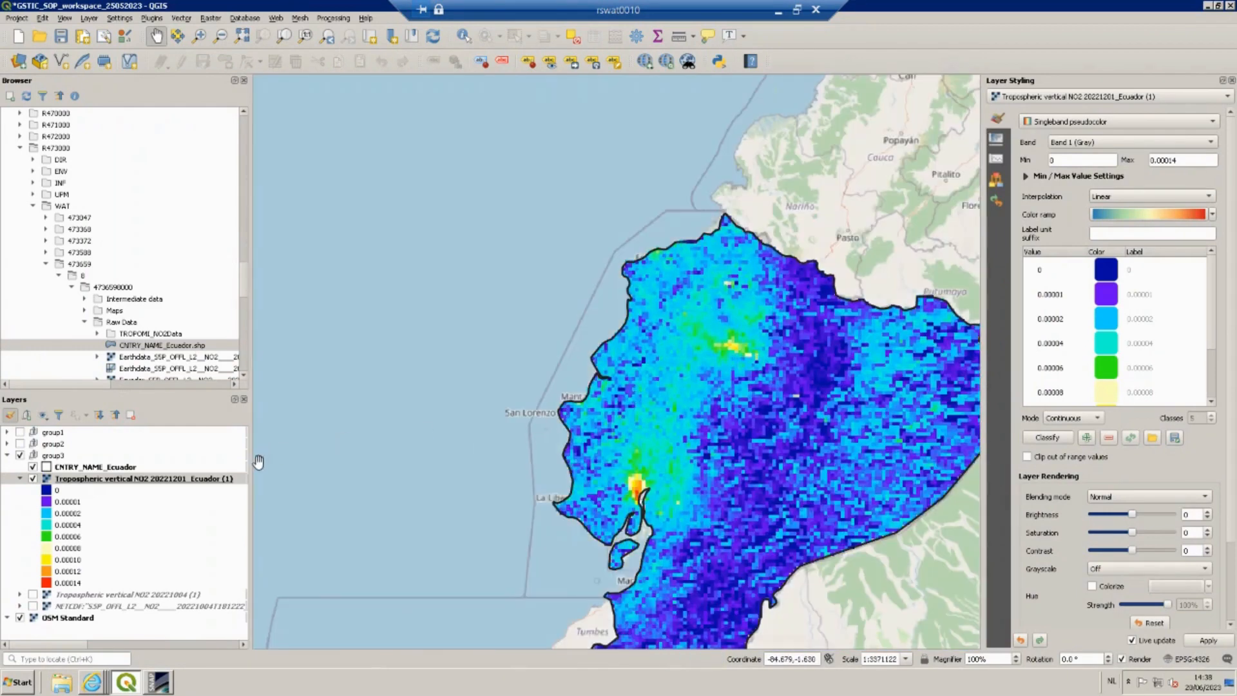
Set the NO2 layer's global opacity to 53.1% in its transparency settings.
left_click(999, 135)
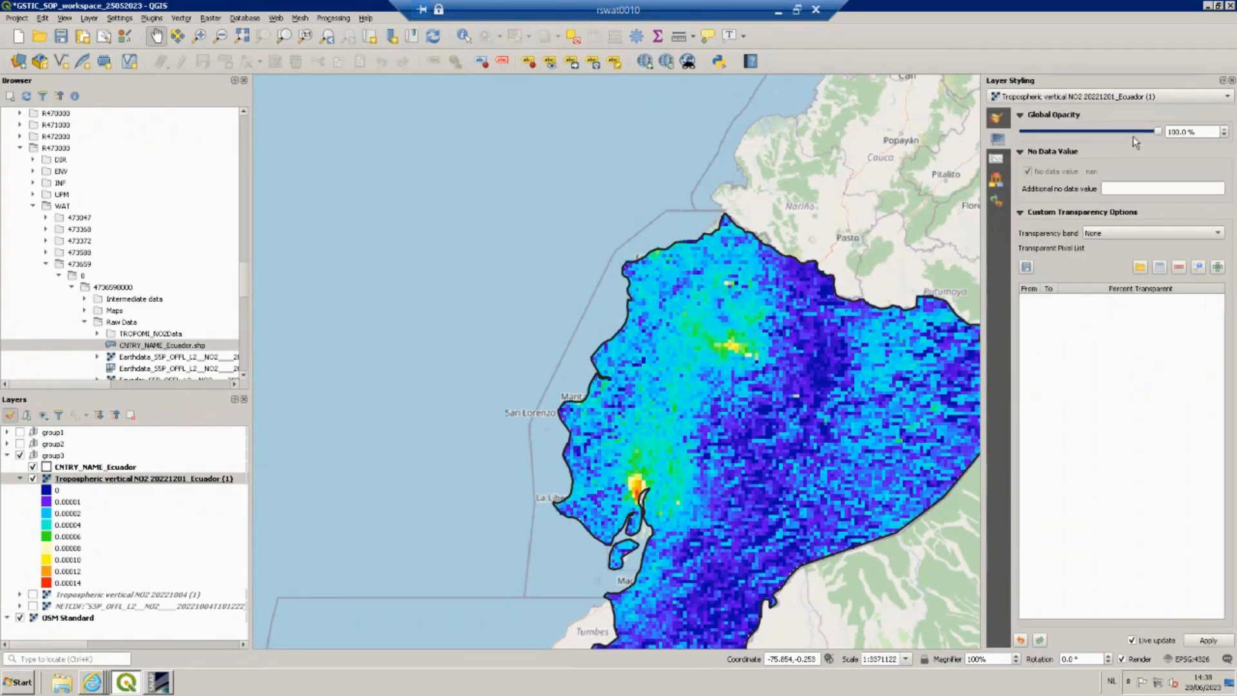
left_click_drag(1159, 130, 1099, 135)
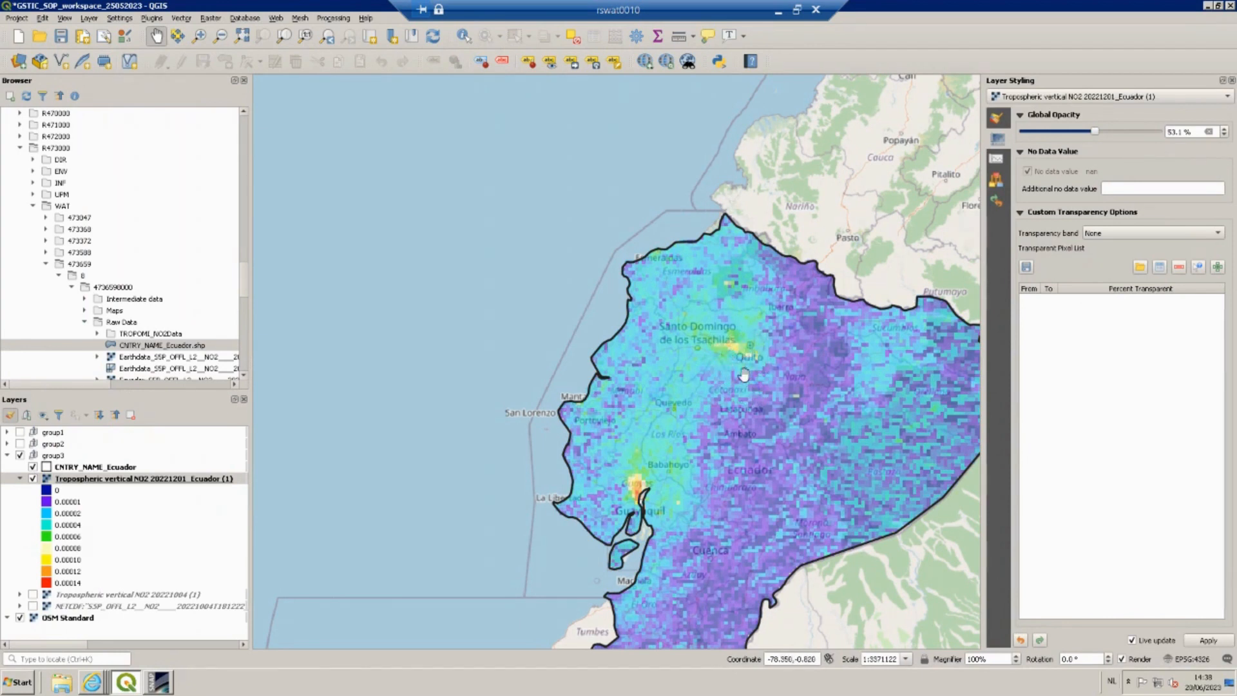
Inspect the semi-transparent NO2 layer over the basemap around Guayaquil and the whole country.
left_click_drag(706, 519, 721, 424)
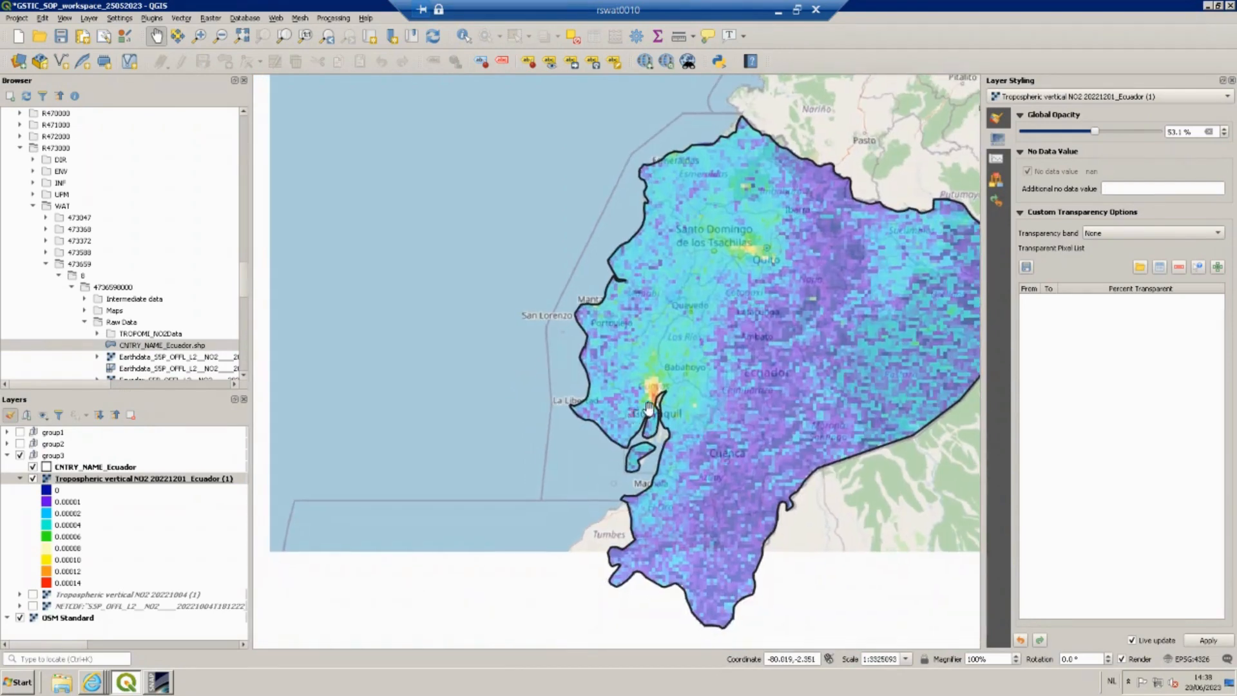
scroll(651, 405, "up", 2)
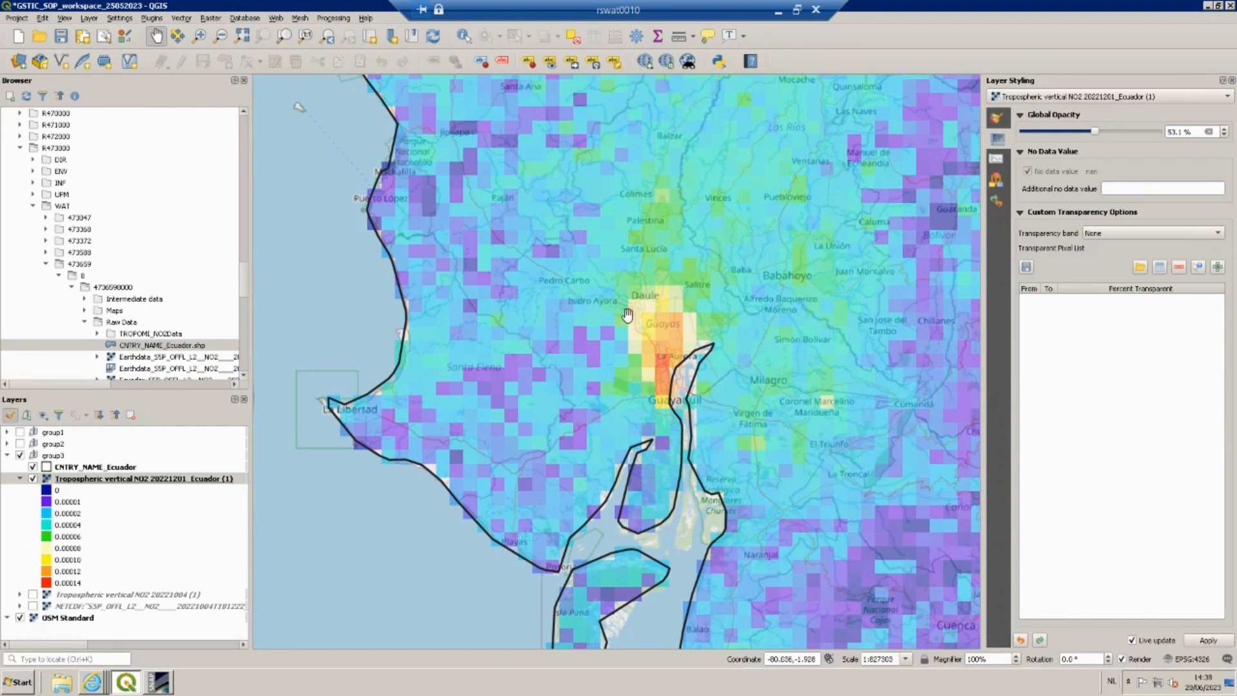
scroll(621, 315, "down", 1)
scroll(621, 316, "down", 1)
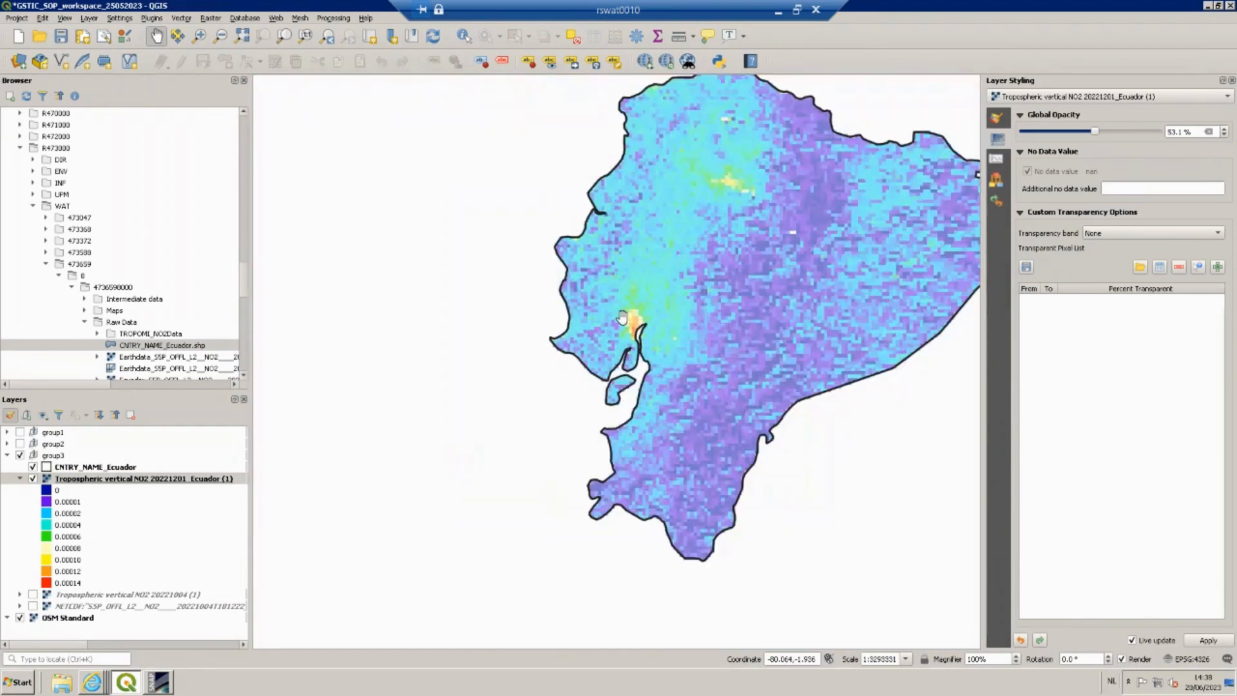
scroll(622, 316, "down", 1)
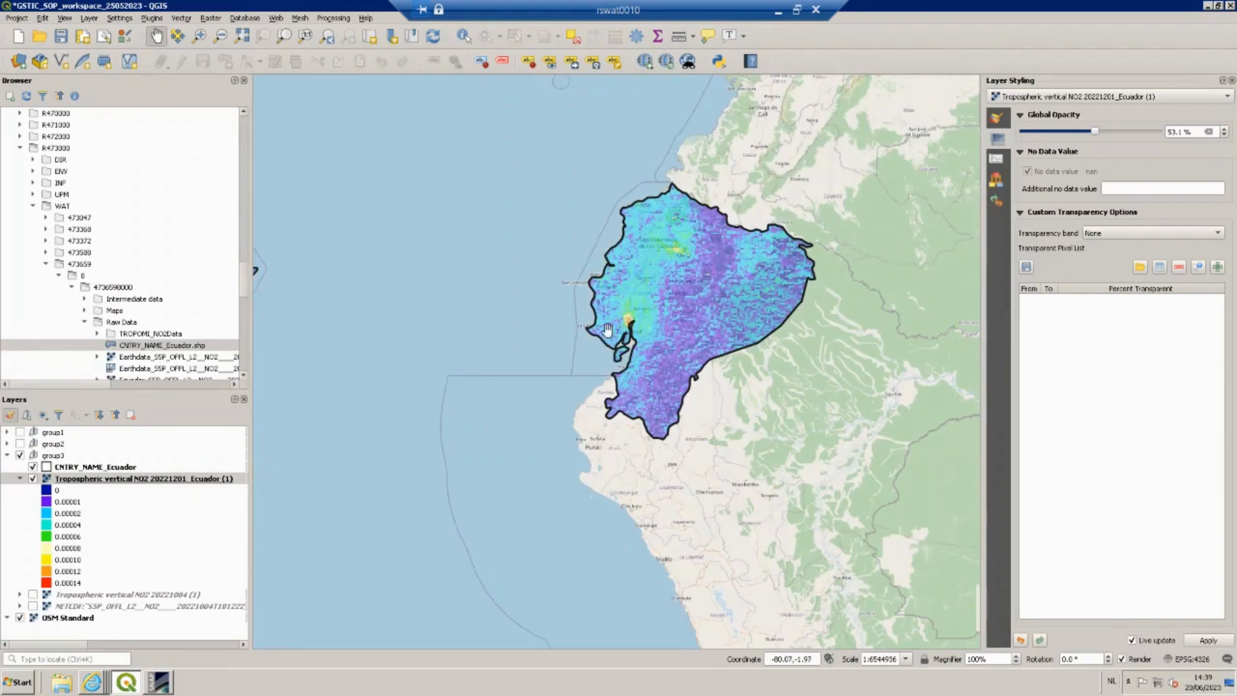
left_click_drag(617, 339, 709, 354)
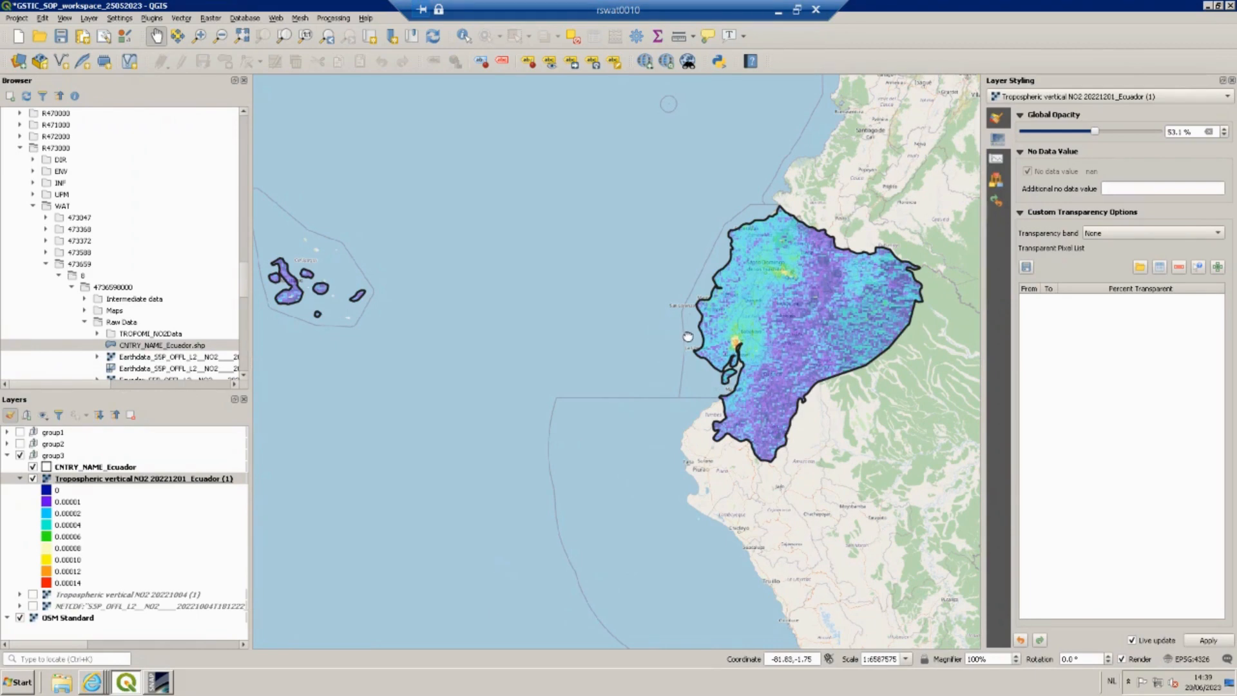
left_click_drag(688, 337, 714, 339)
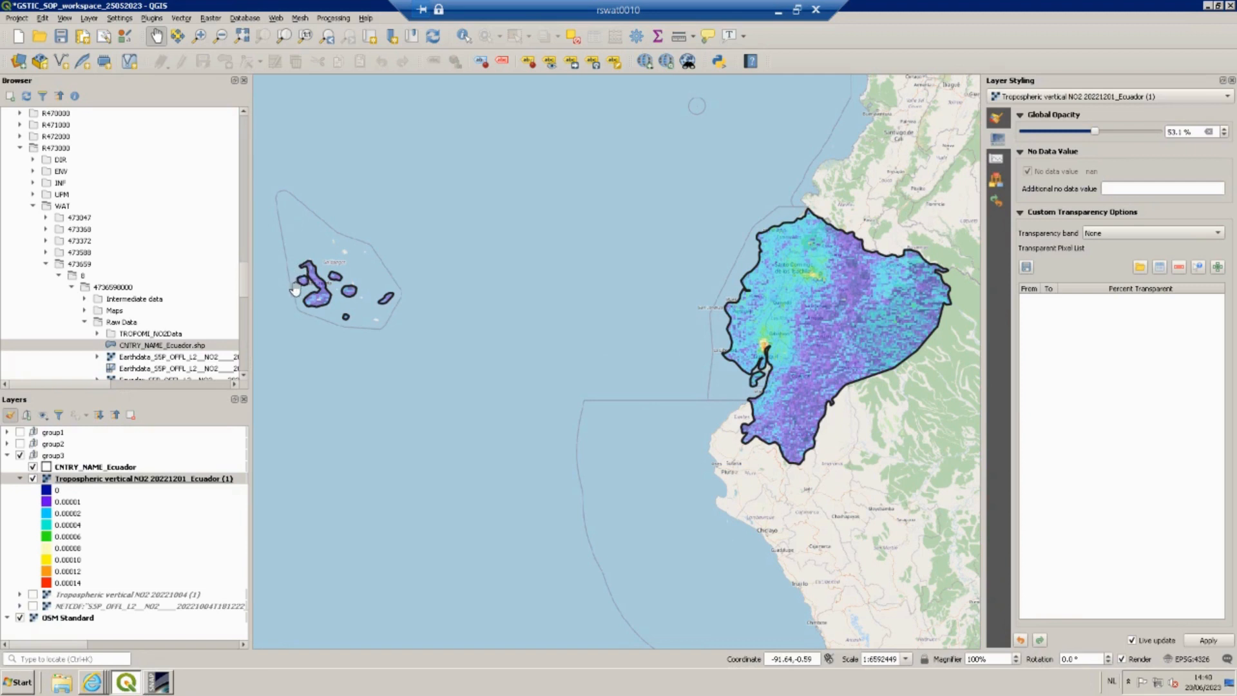
Create a new print layout titled Tropospheric column NO2 Ecuador.
left_click(22, 19)
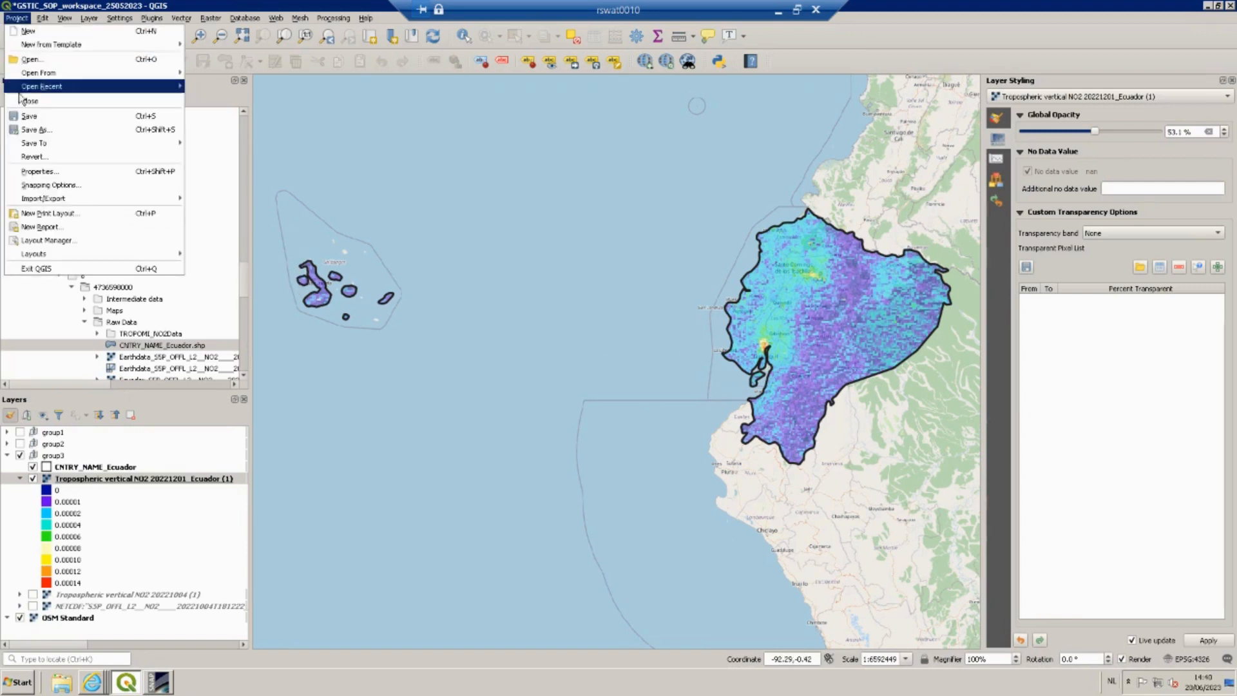
left_click(41, 215)
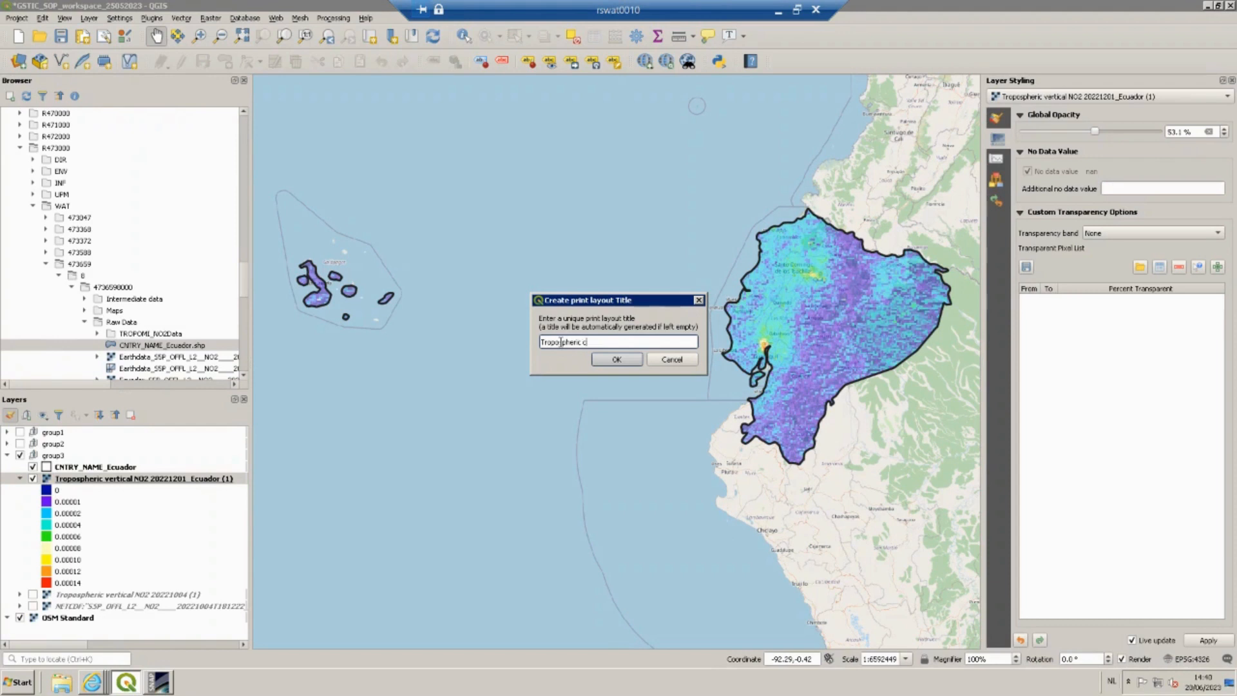
type("umn NO2 Ecuador")
left_click(605, 360)
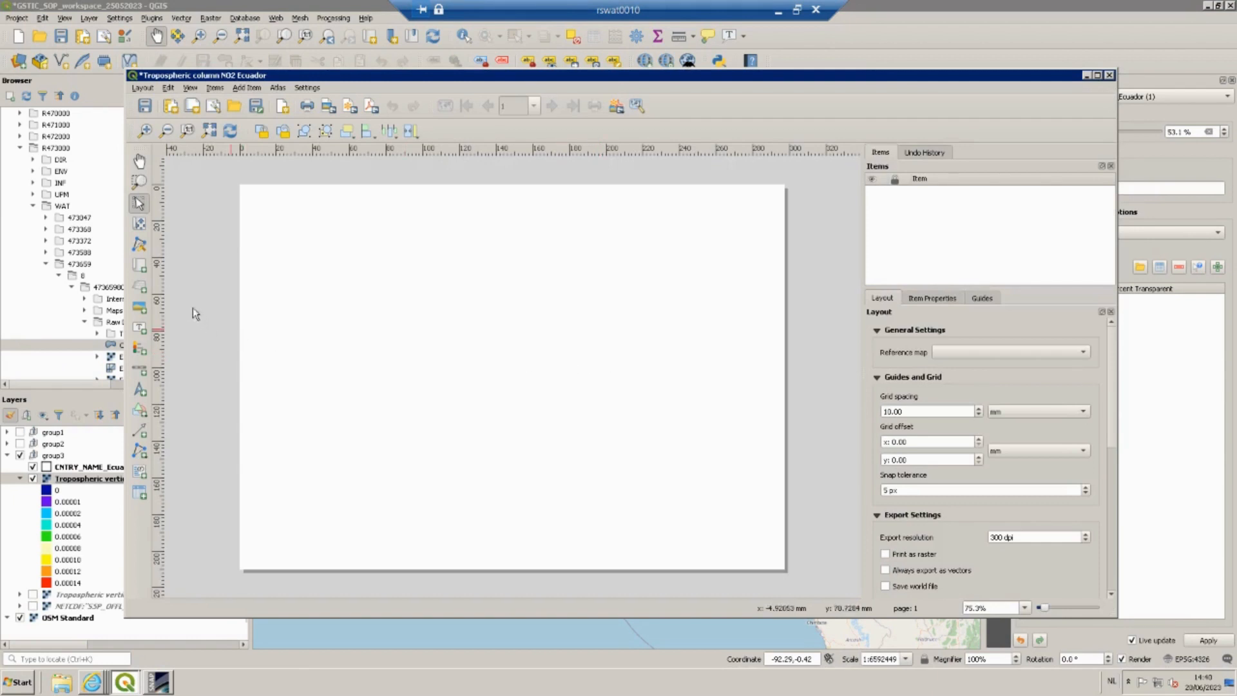
Add a map item covering the whole layout page and adjust its scale in the item properties.
left_click(140, 266)
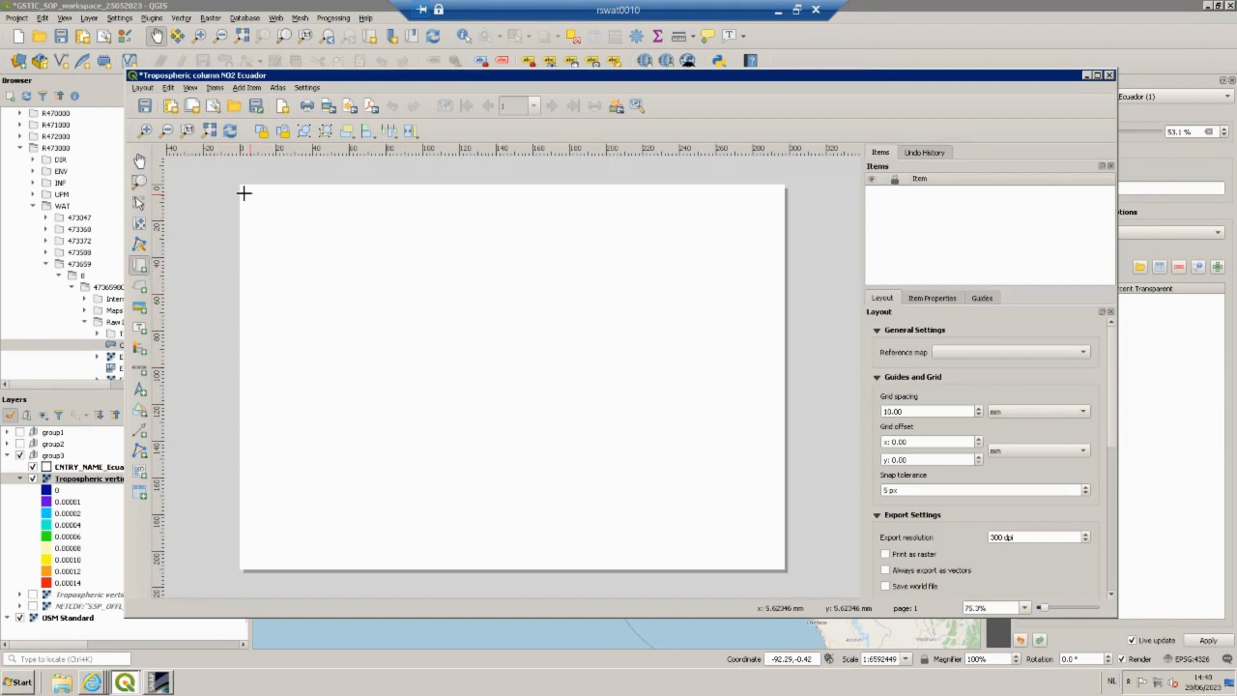
left_click_drag(247, 192, 776, 562)
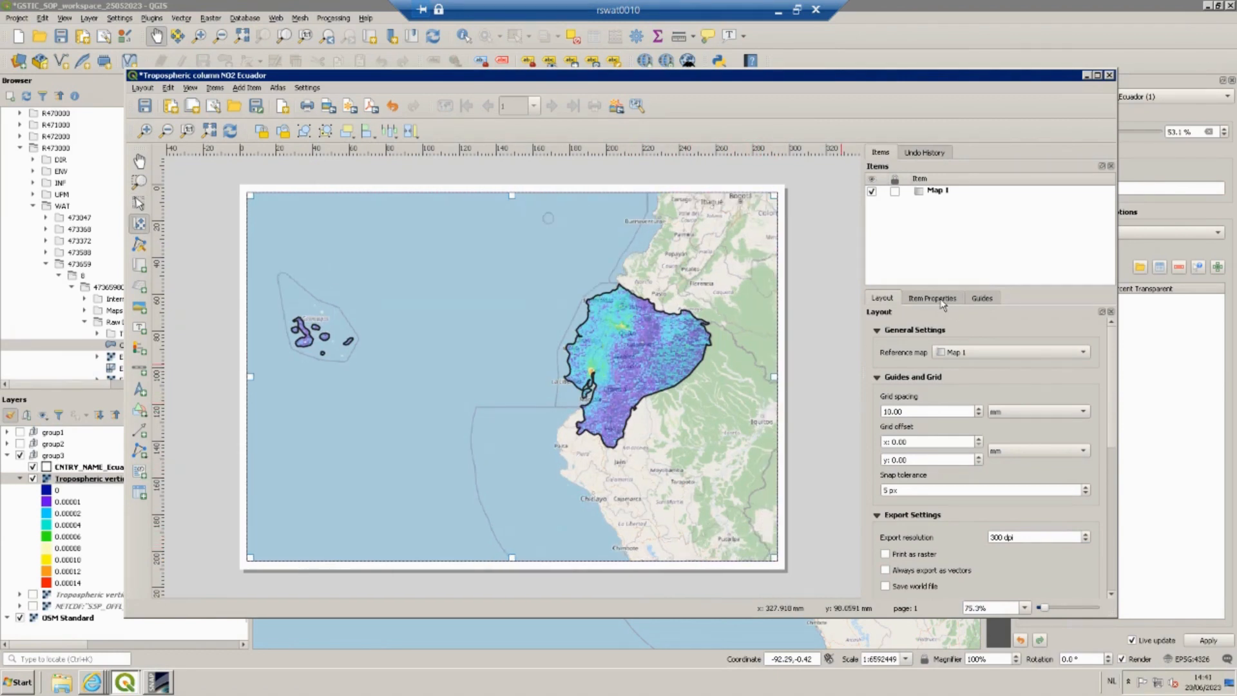
left_click(939, 298)
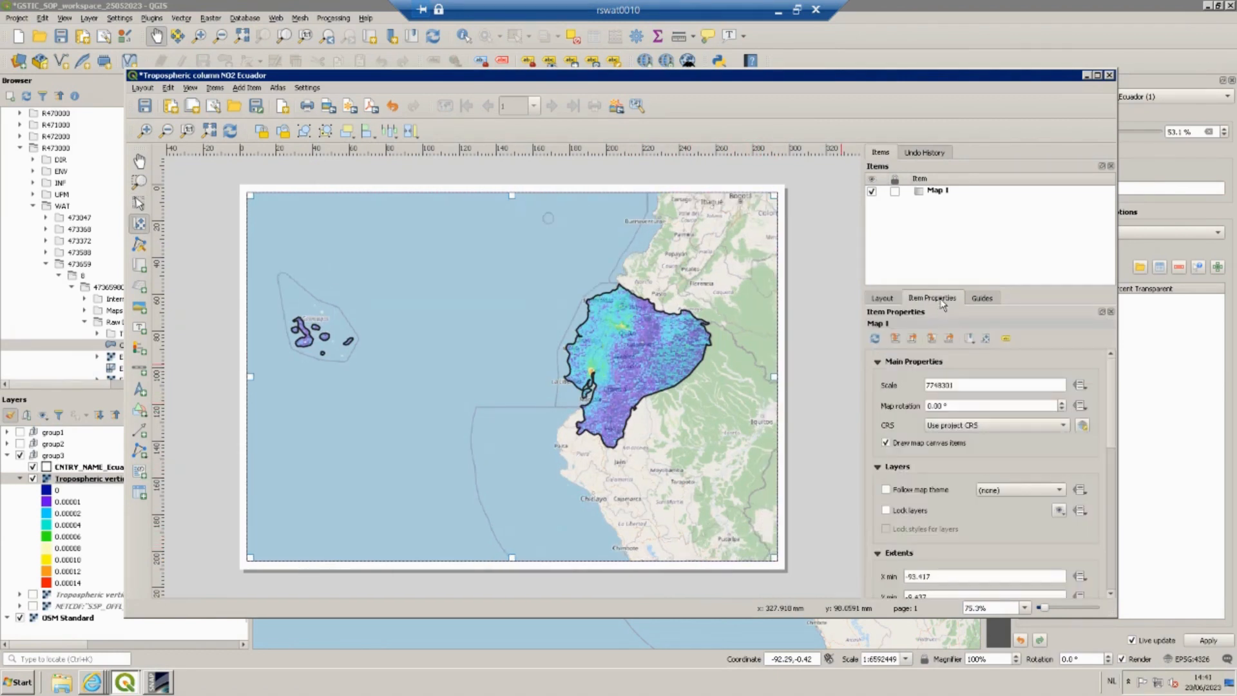
left_click(935, 385)
key("BackSpace")
type("8")
key("Return")
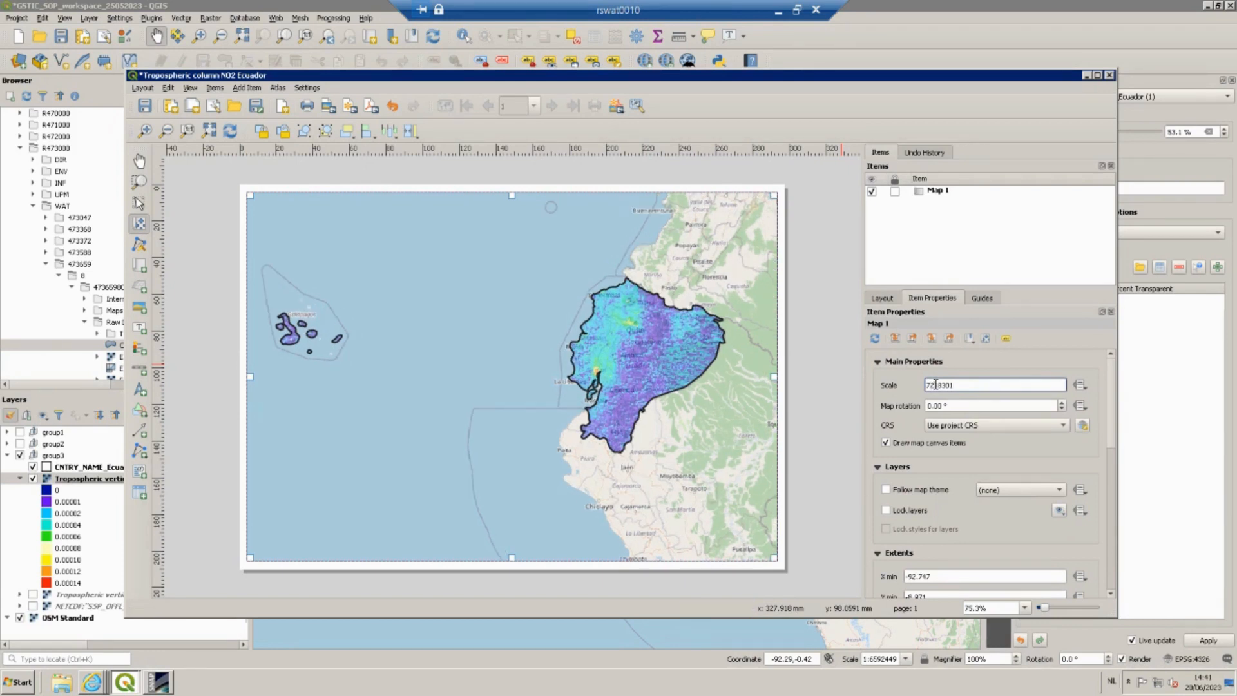
key("Delete")
type("1")
key("Return")
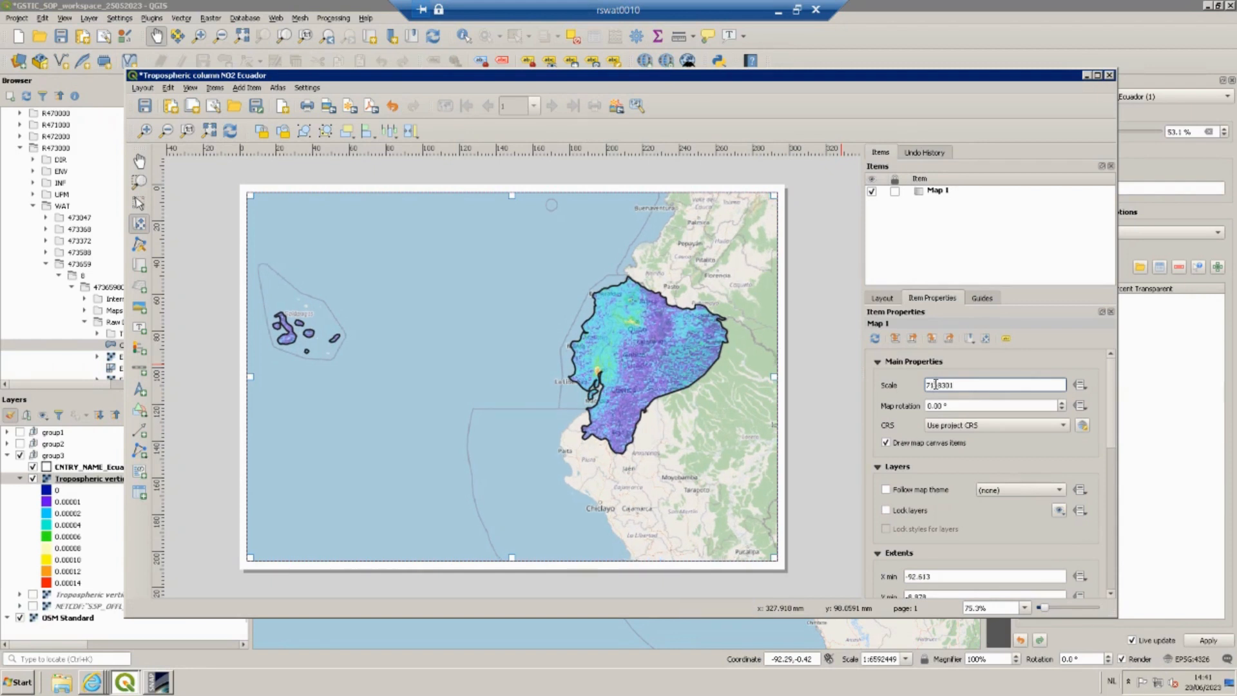
Set the map item's scale to 6548301.
key("BackSpace")
key("BackSpace")
type("69")
key("Return")
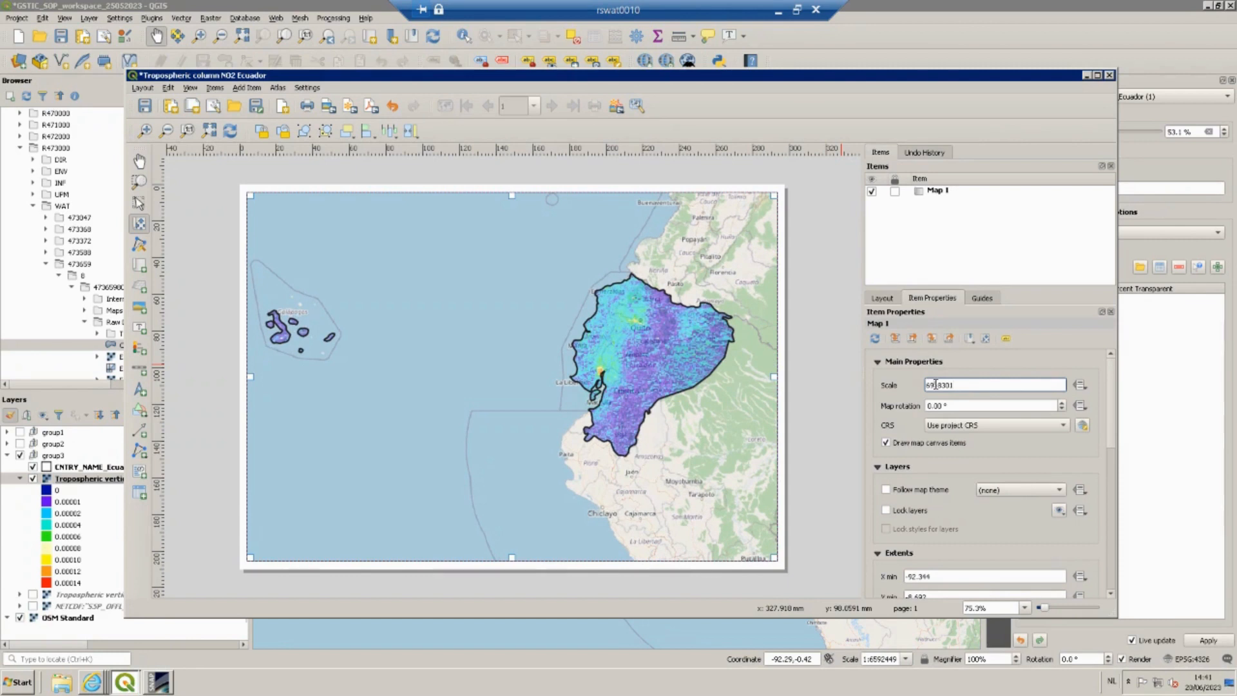
key("BackSpace")
type("5")
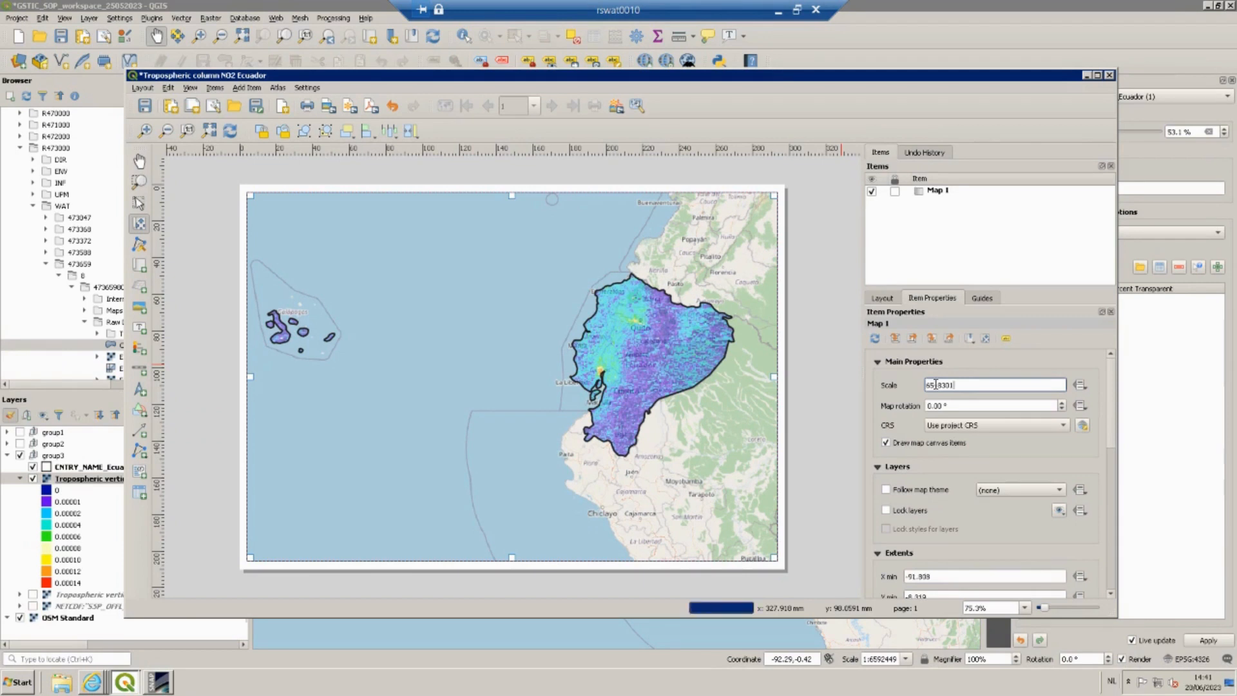
key("Return")
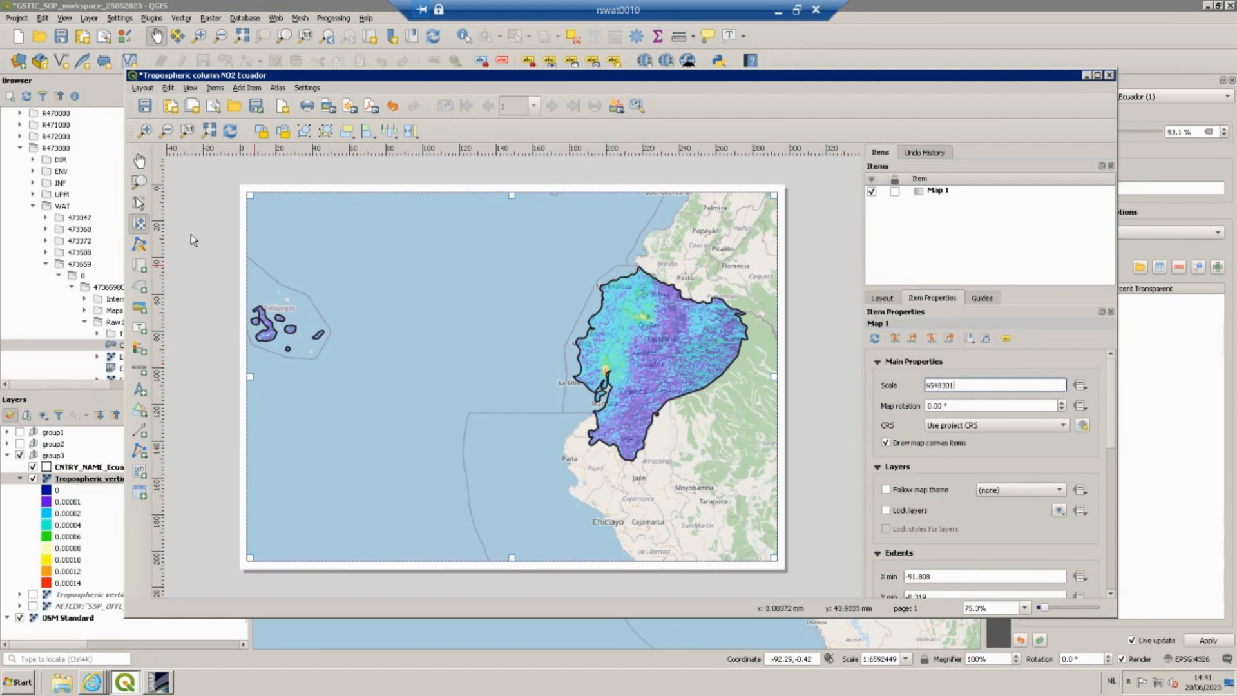
Reposition Ecuador within the map frame and set the map scale to 6433955.
left_click_drag(402, 366, 418, 368)
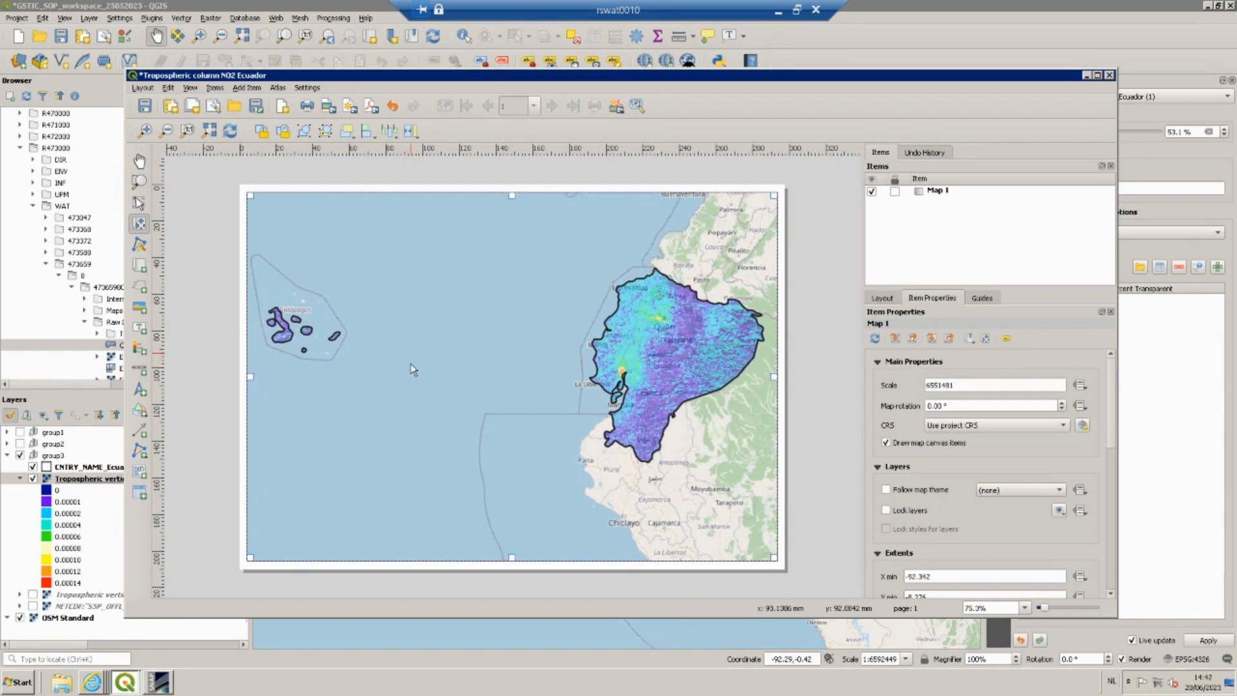
left_click_drag(409, 381, 409, 387)
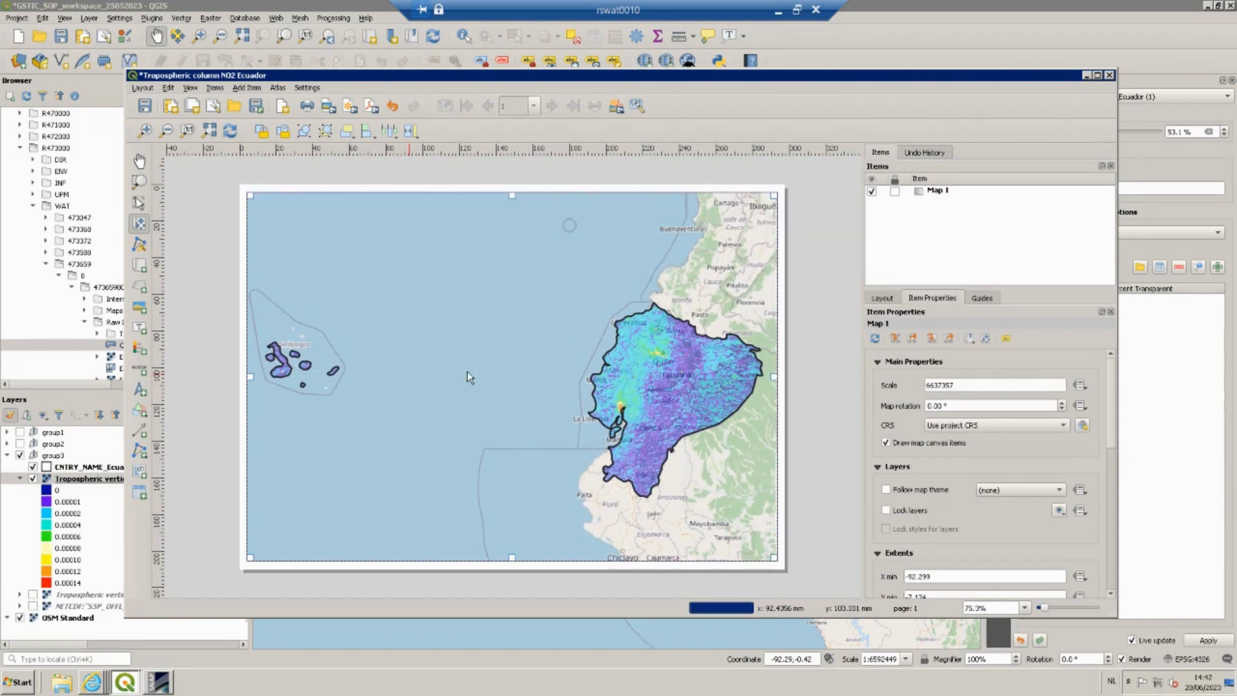
left_click_drag(470, 369, 472, 357)
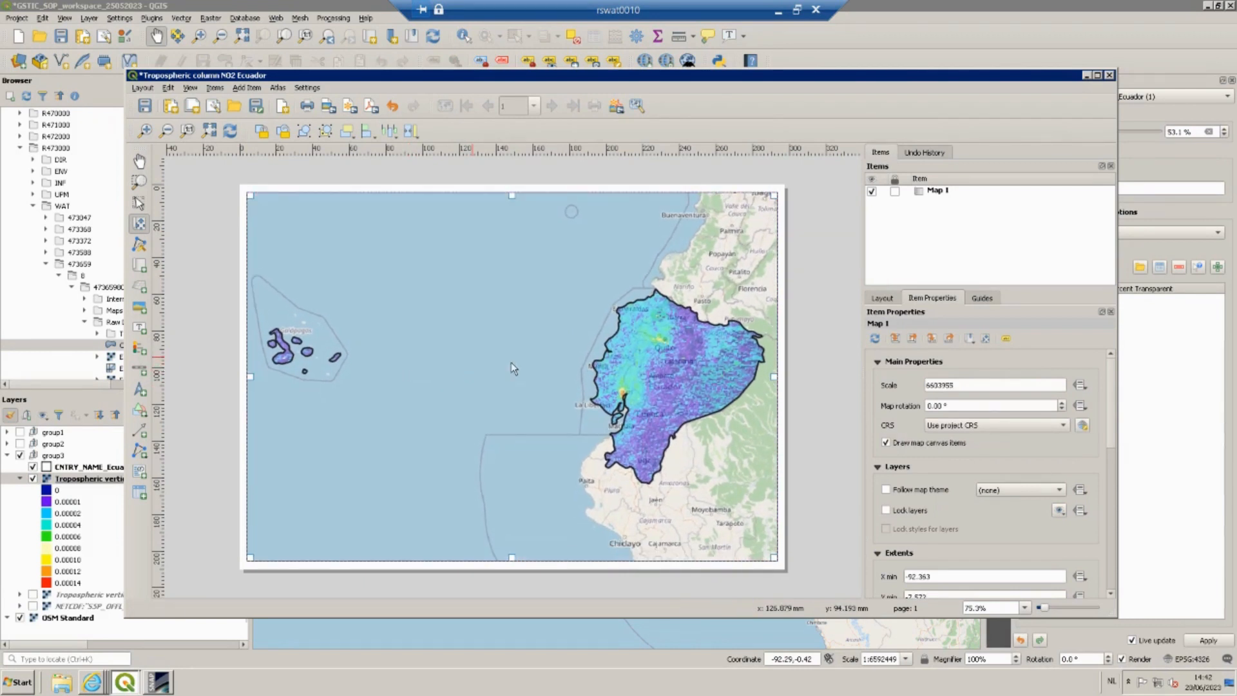
left_click(936, 384)
key("BackSpace")
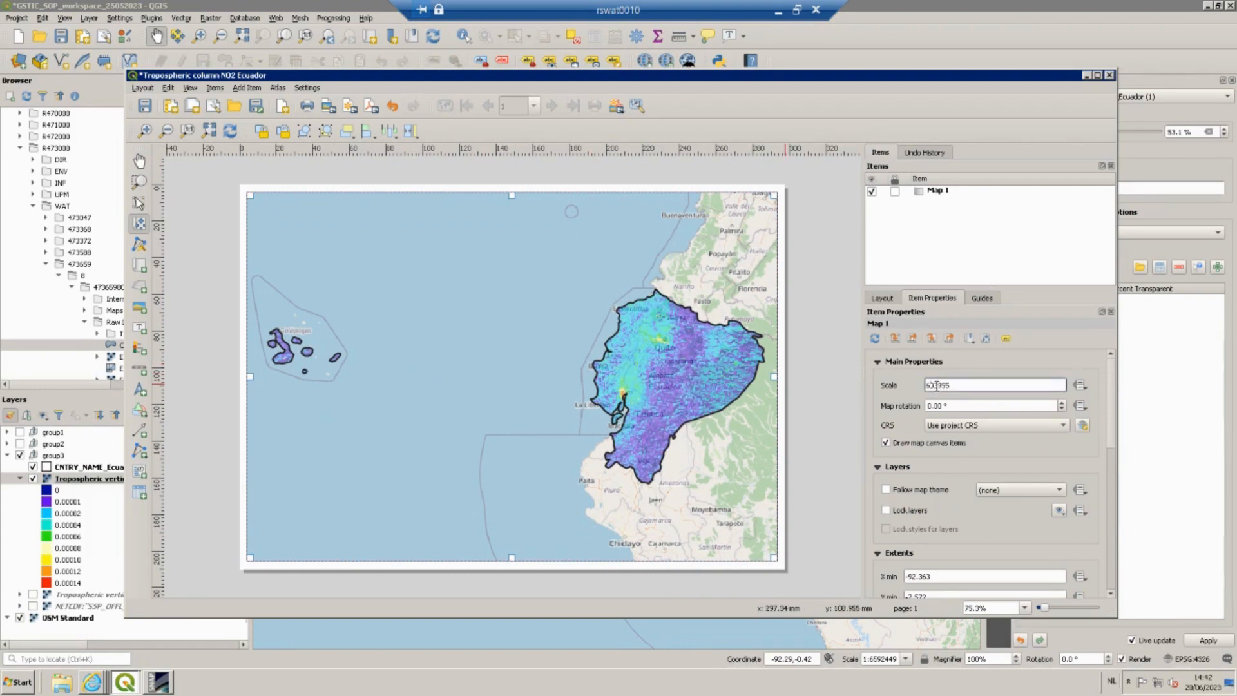
type("4")
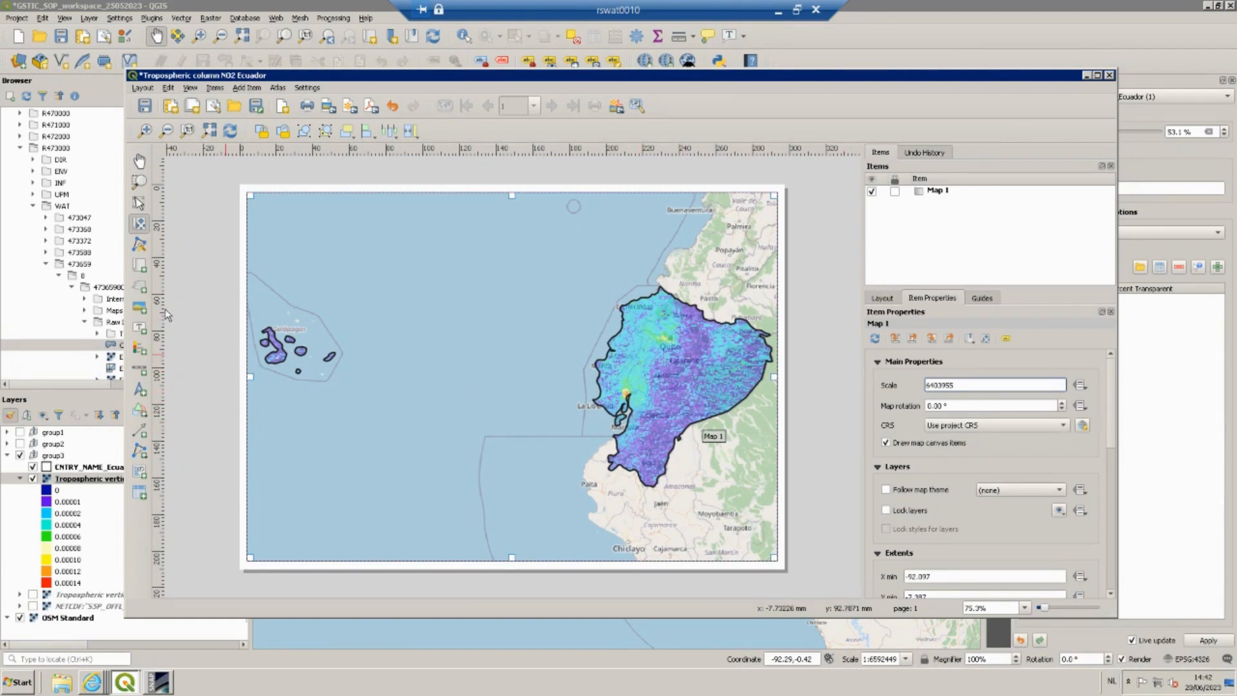
Add a legend in the lower-left corner of the map.
left_click(138, 351)
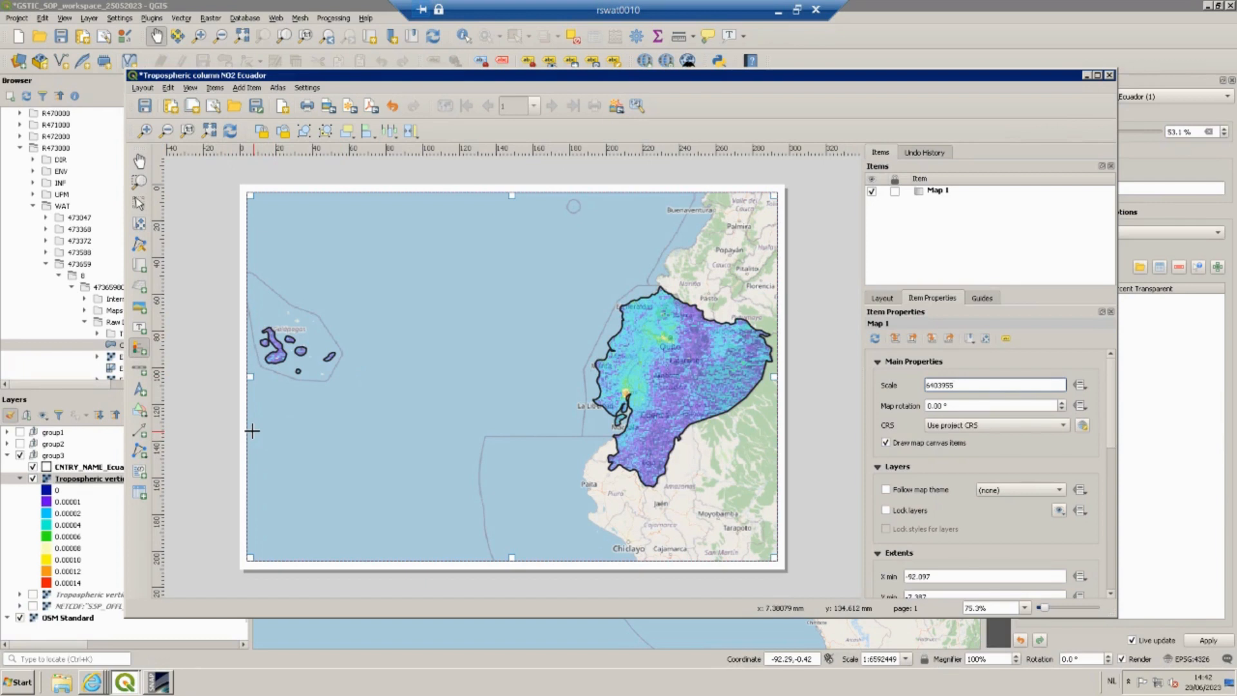
left_click_drag(248, 429, 348, 560)
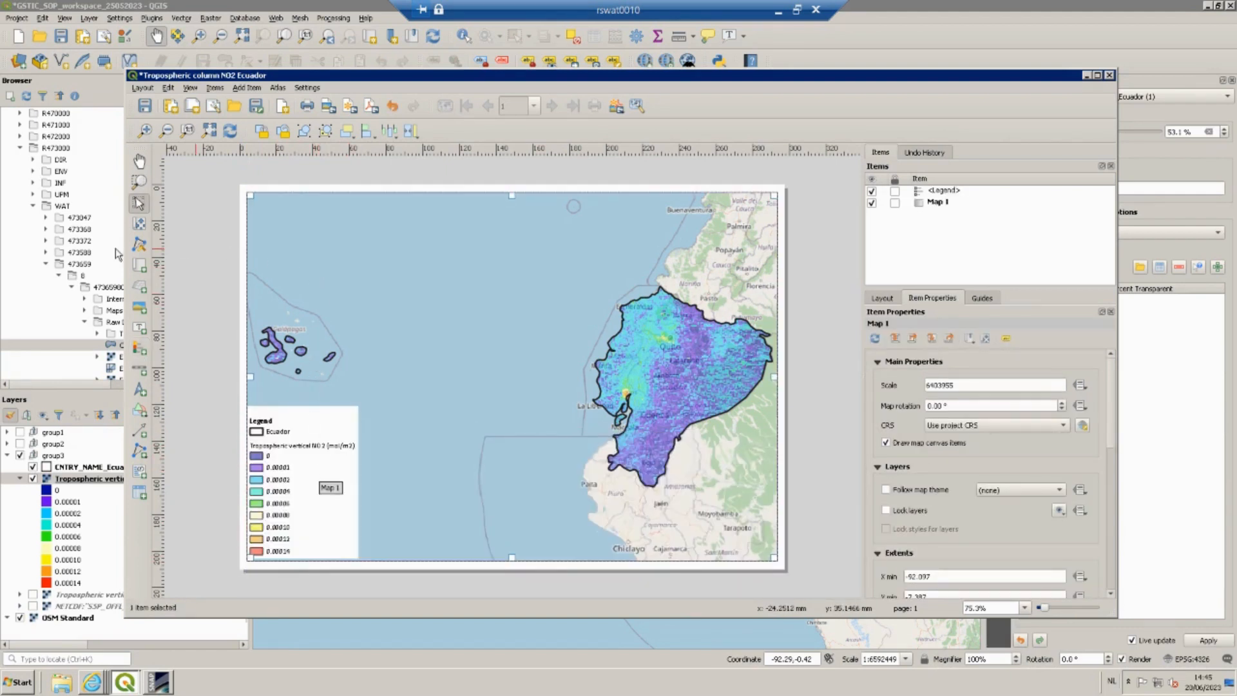
Add a north arrow to the right of the legend and enable its background.
left_click(139, 389)
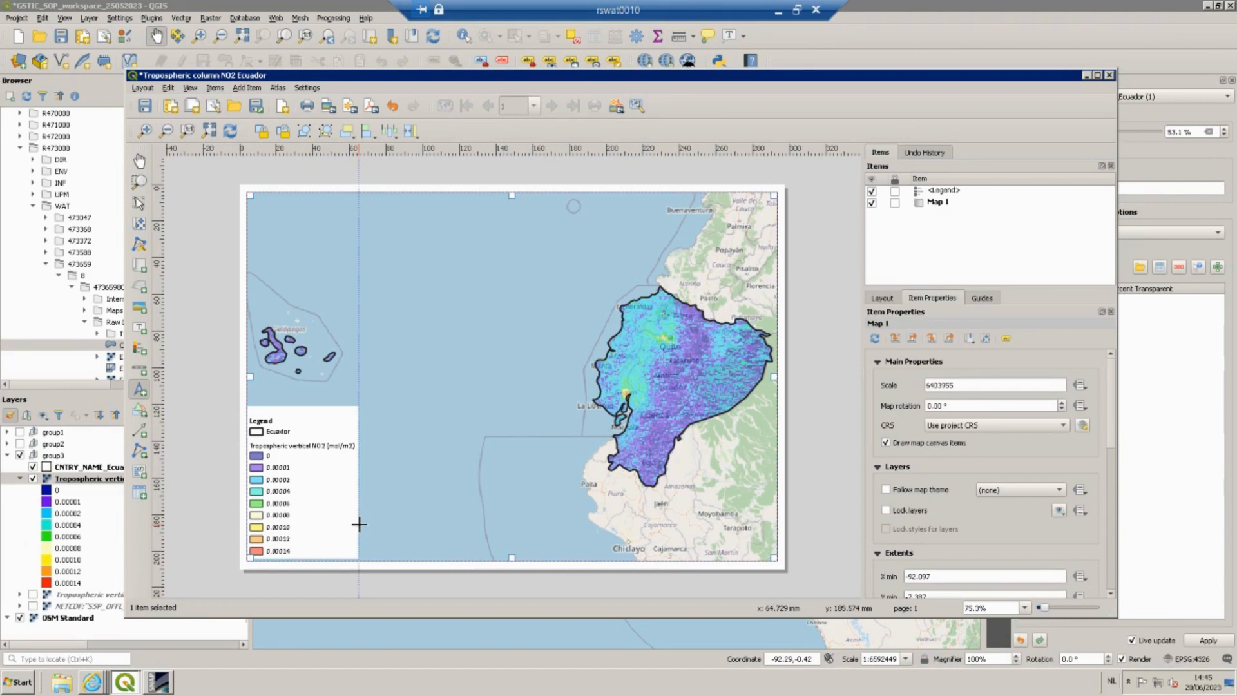
left_click_drag(359, 524, 382, 557)
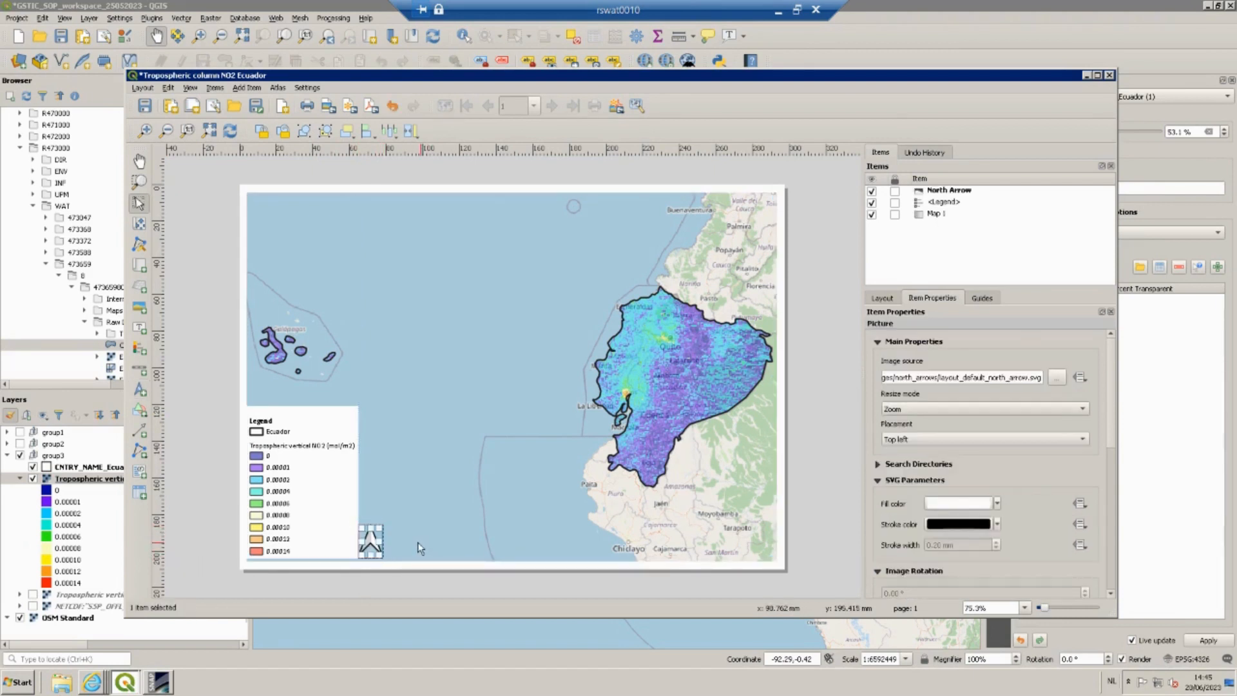
scroll(1102, 439, "down", 6)
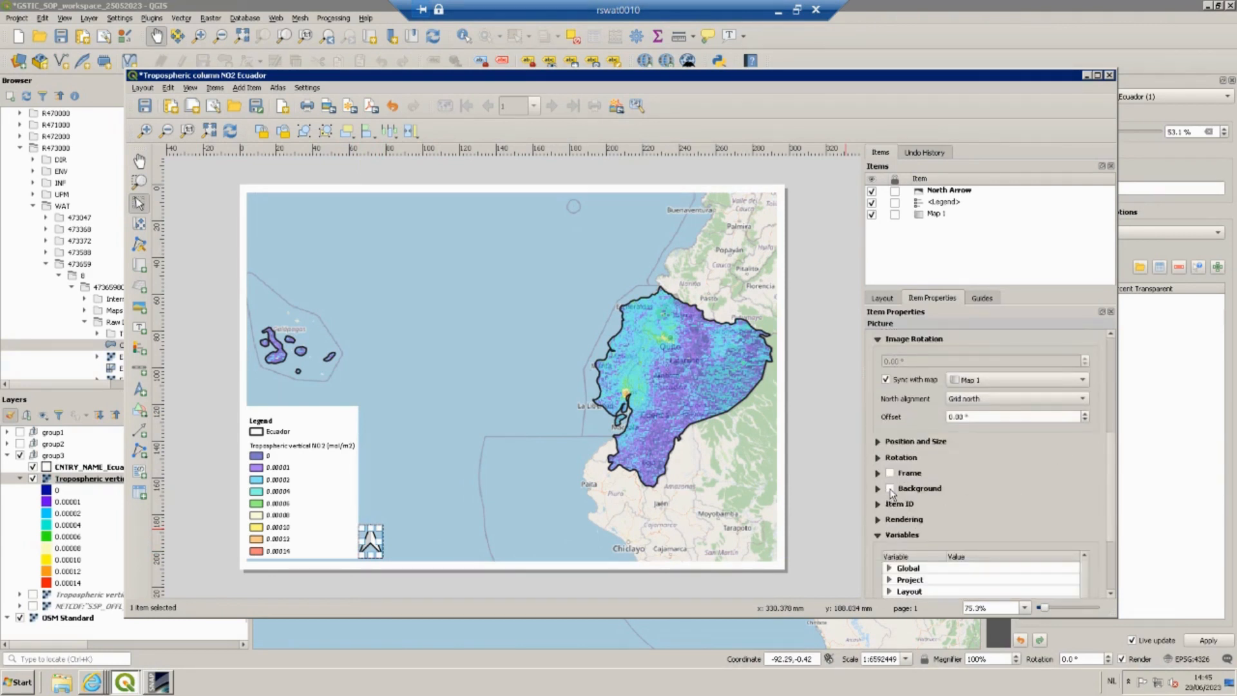
left_click(890, 488)
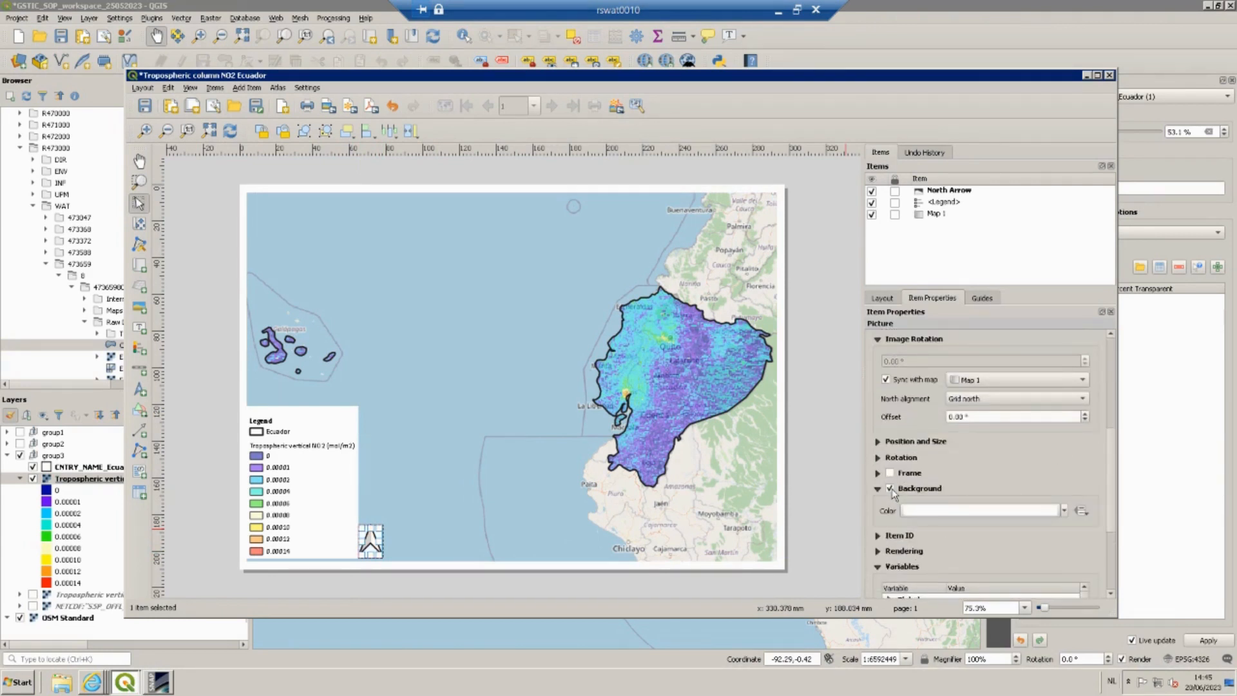
Set the north arrow's SVG fill color to black.
scroll(1081, 505, "down", 4)
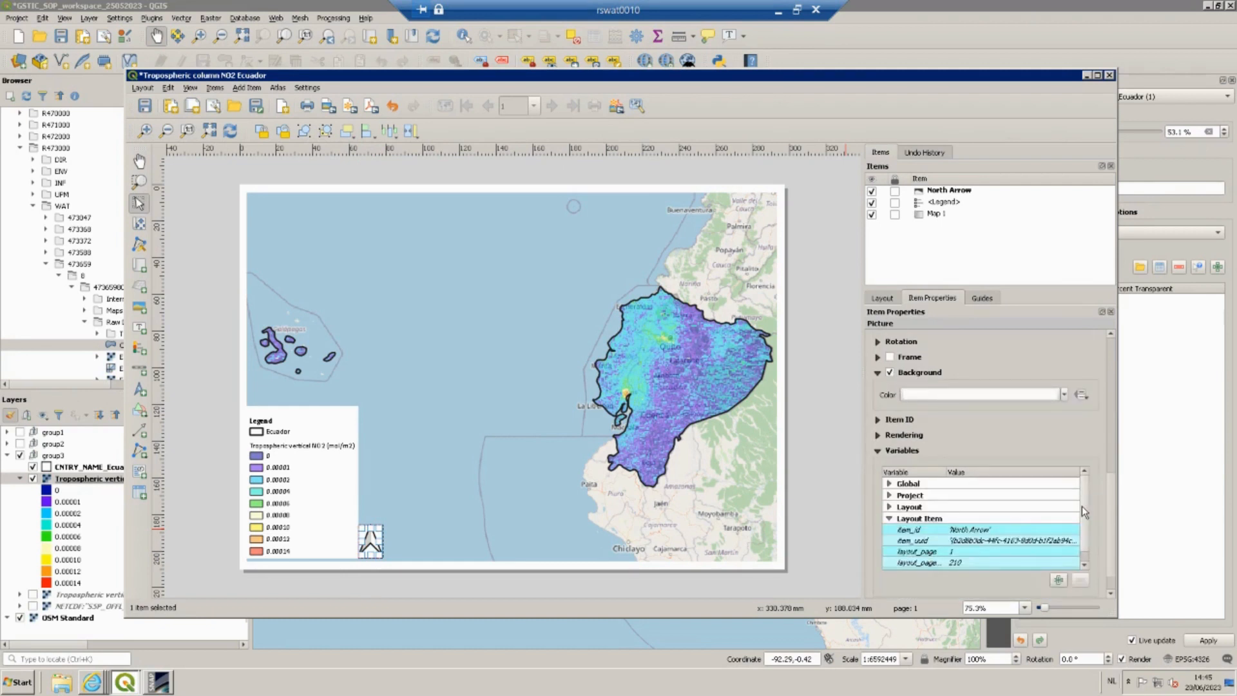
scroll(1080, 505, "up", 2)
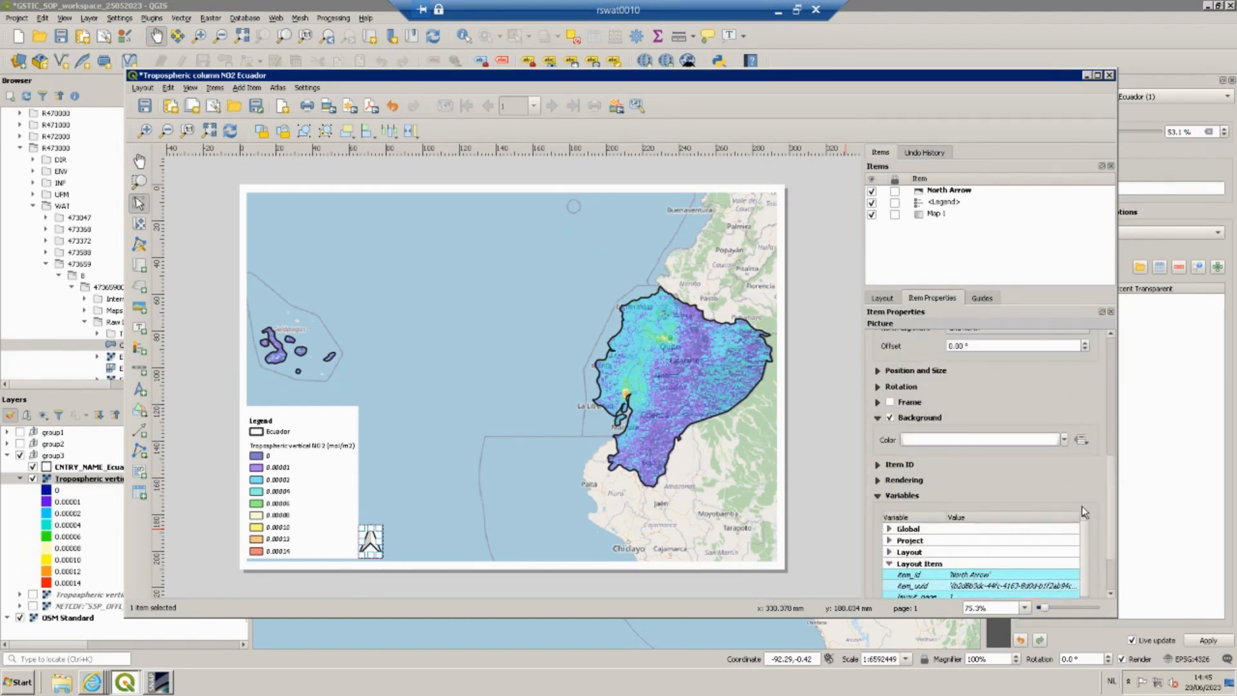
scroll(1081, 509, "up", 1)
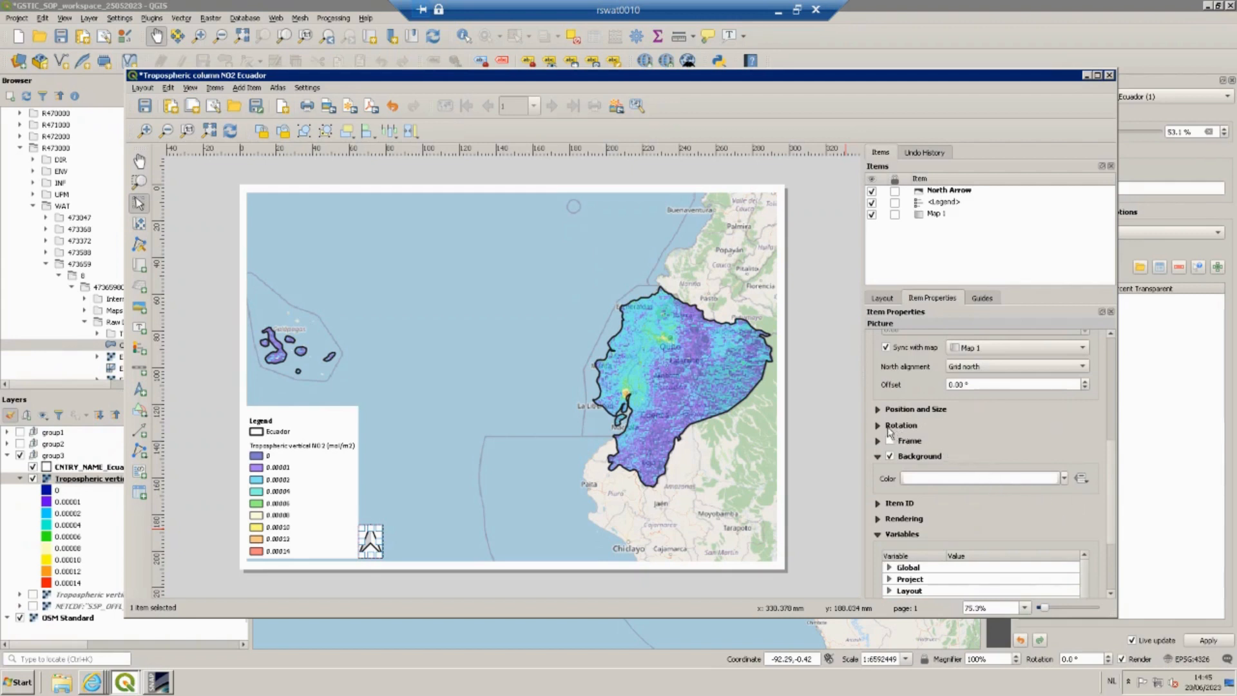
scroll(976, 431, "up", 2)
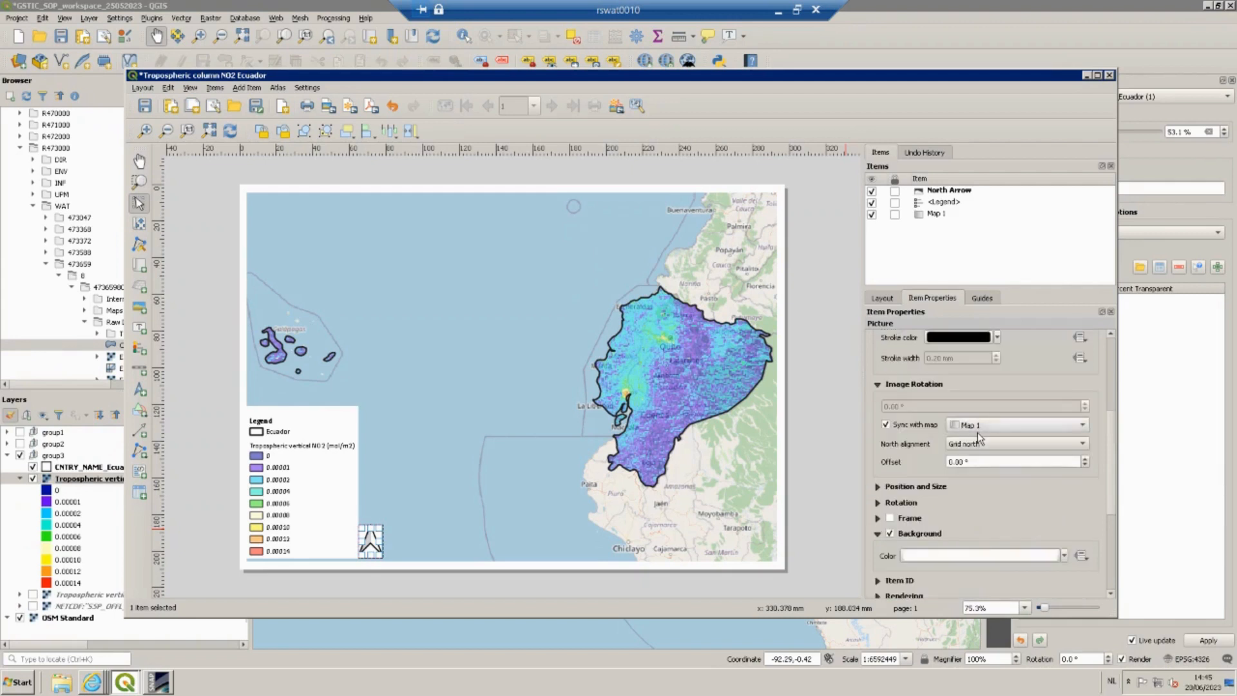
scroll(977, 434, "up", 3)
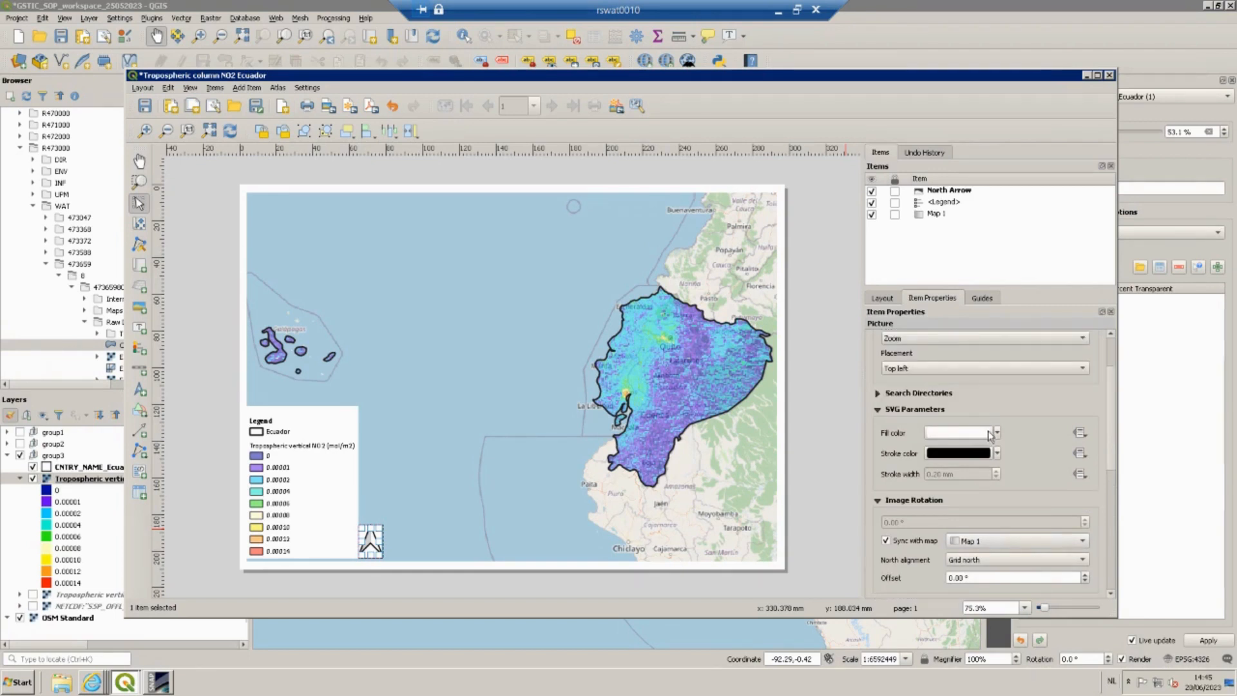
left_click(996, 432)
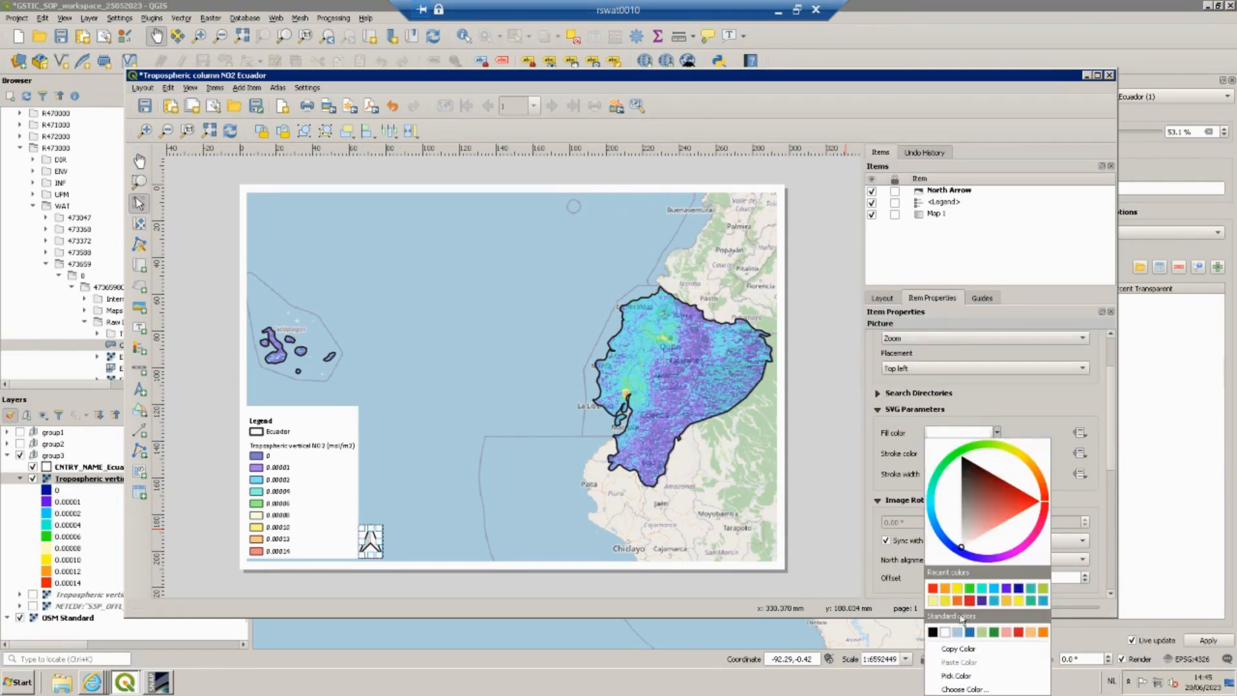
left_click(933, 632)
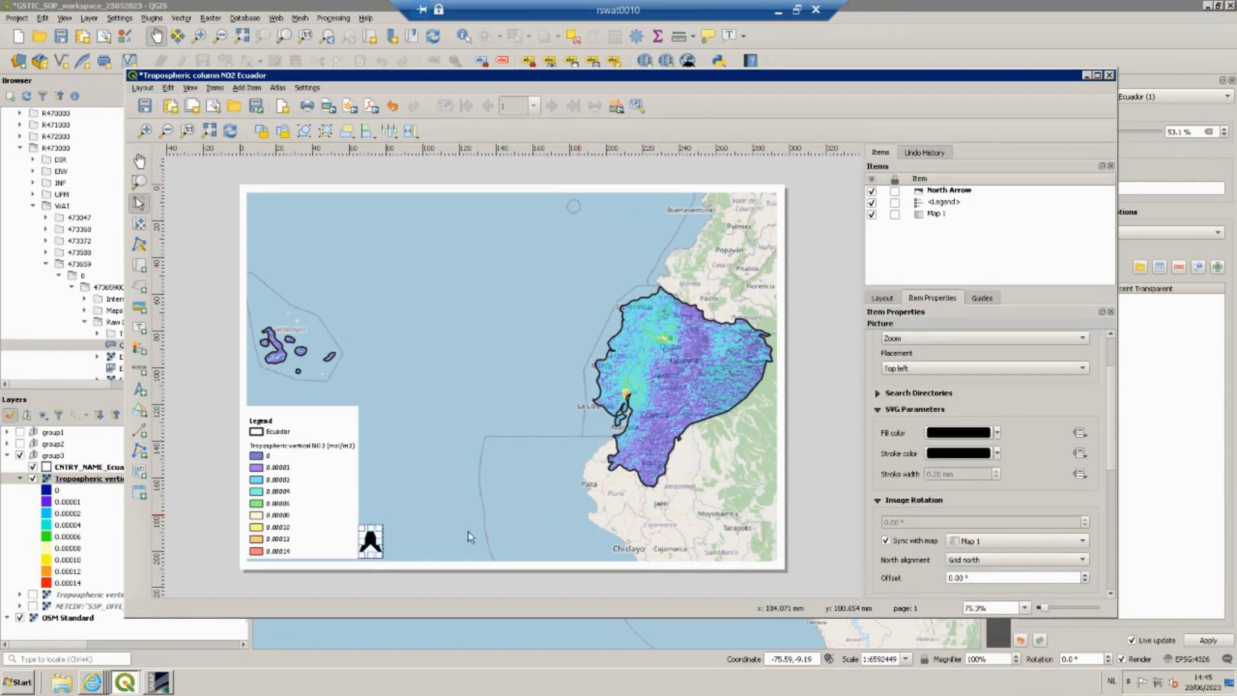
Add a scale bar next to the north arrow and set its right segments to 4.
left_click(137, 373)
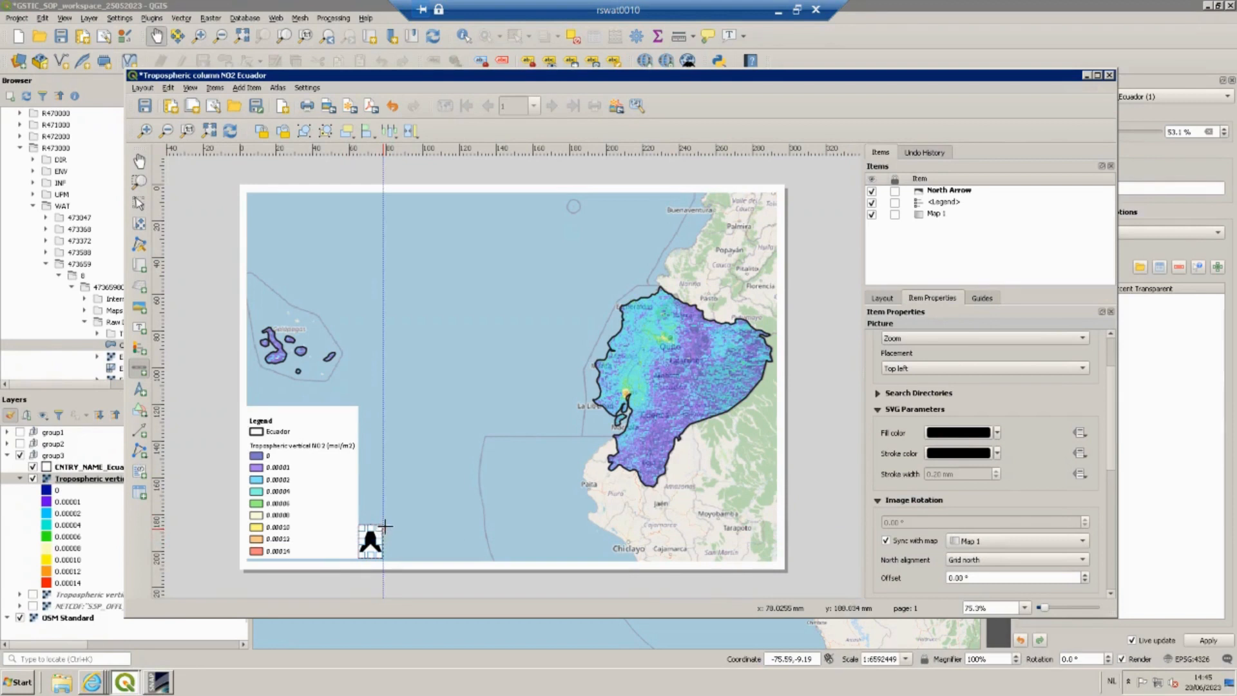
left_click_drag(384, 525, 506, 558)
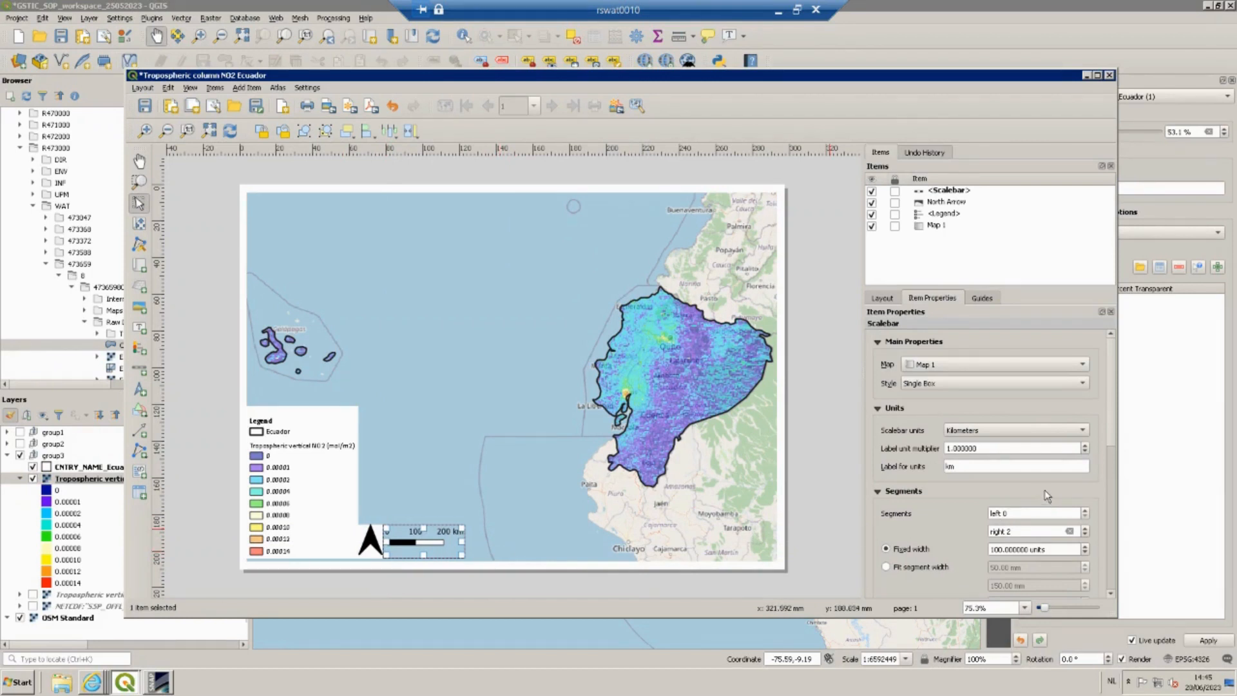
left_click(1085, 527)
left_click(1085, 527)
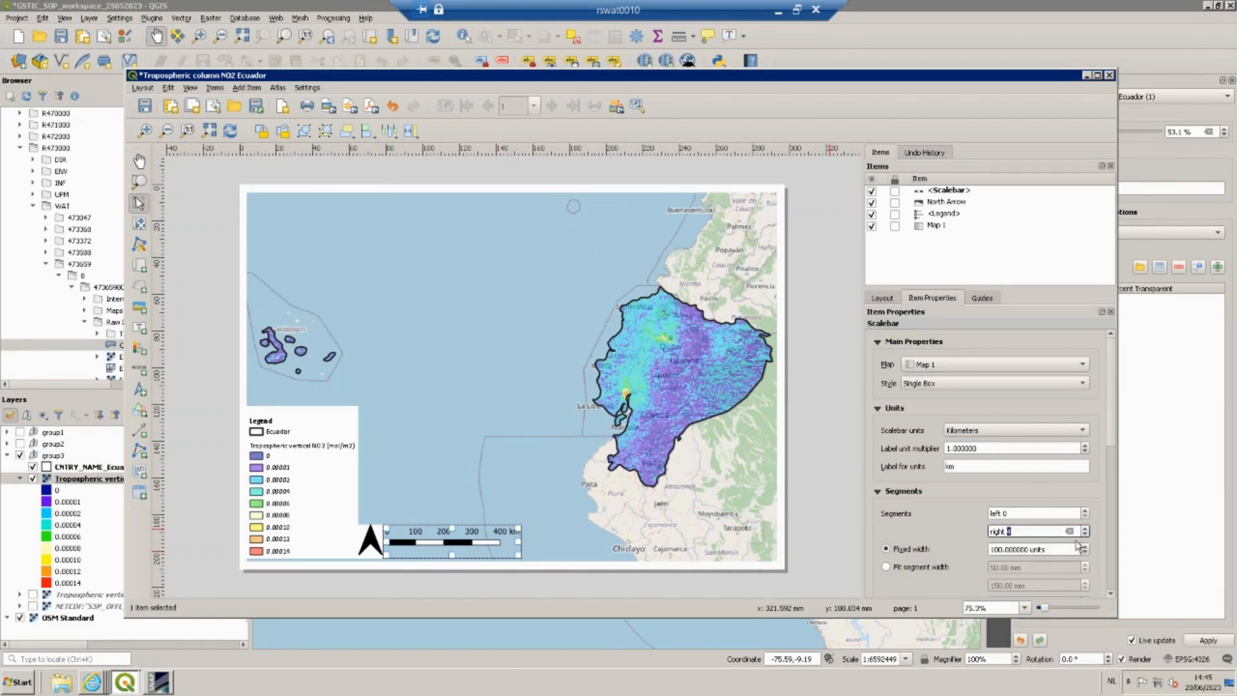
Enable the scale bar's background.
scroll(976, 523, "down", 6)
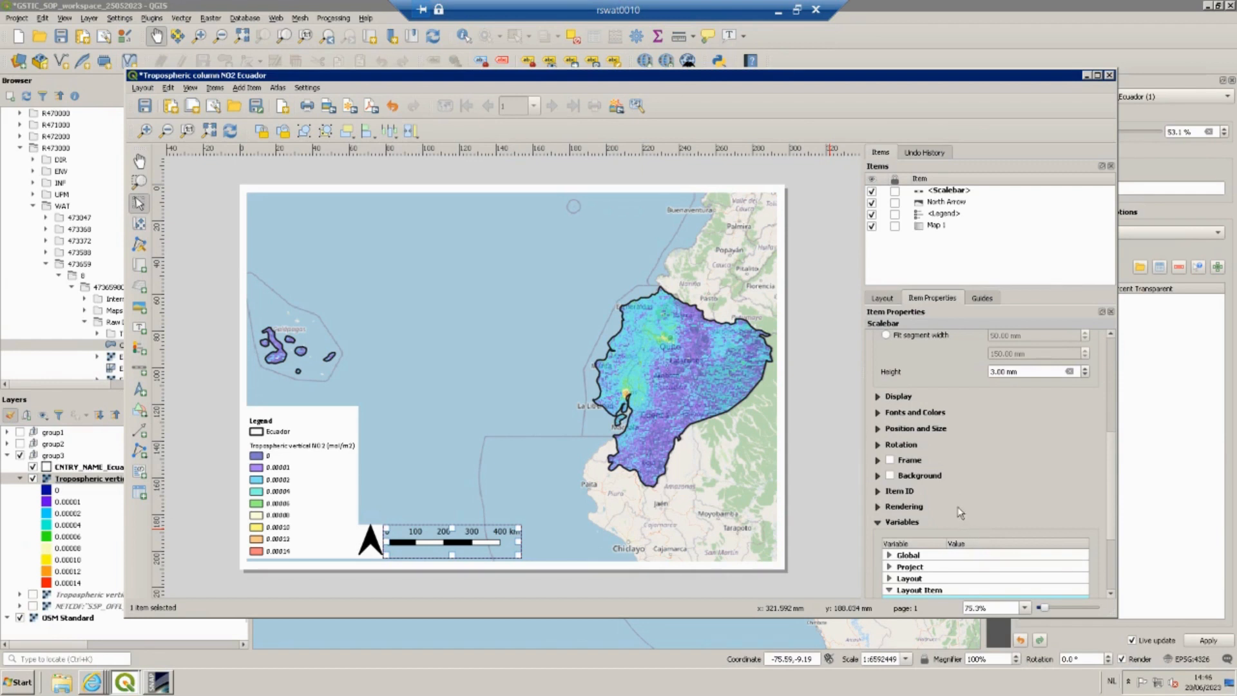
left_click(890, 475)
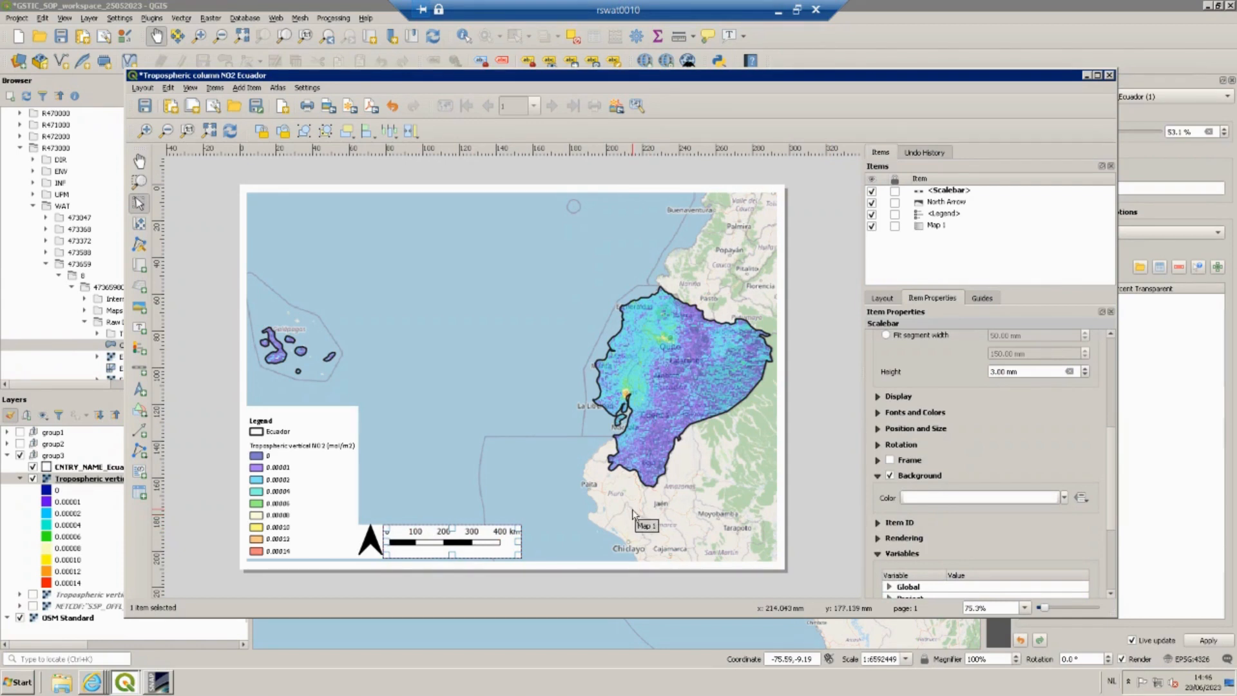
left_click(538, 547)
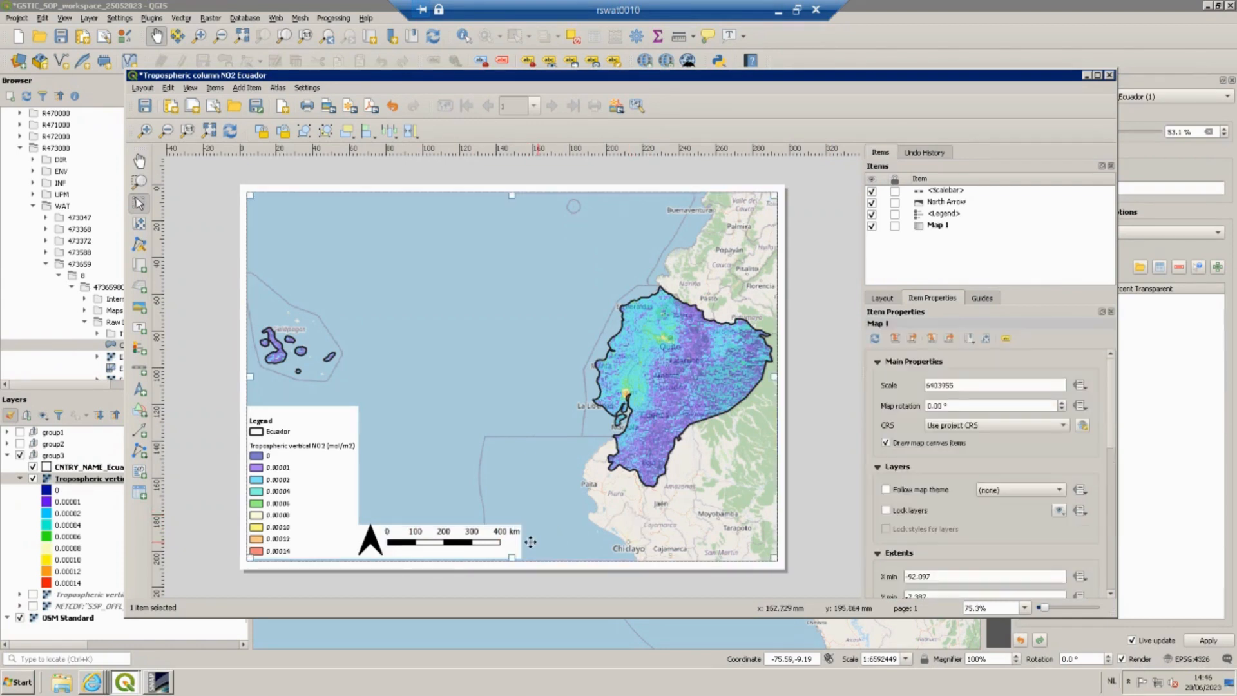
left_click(497, 541)
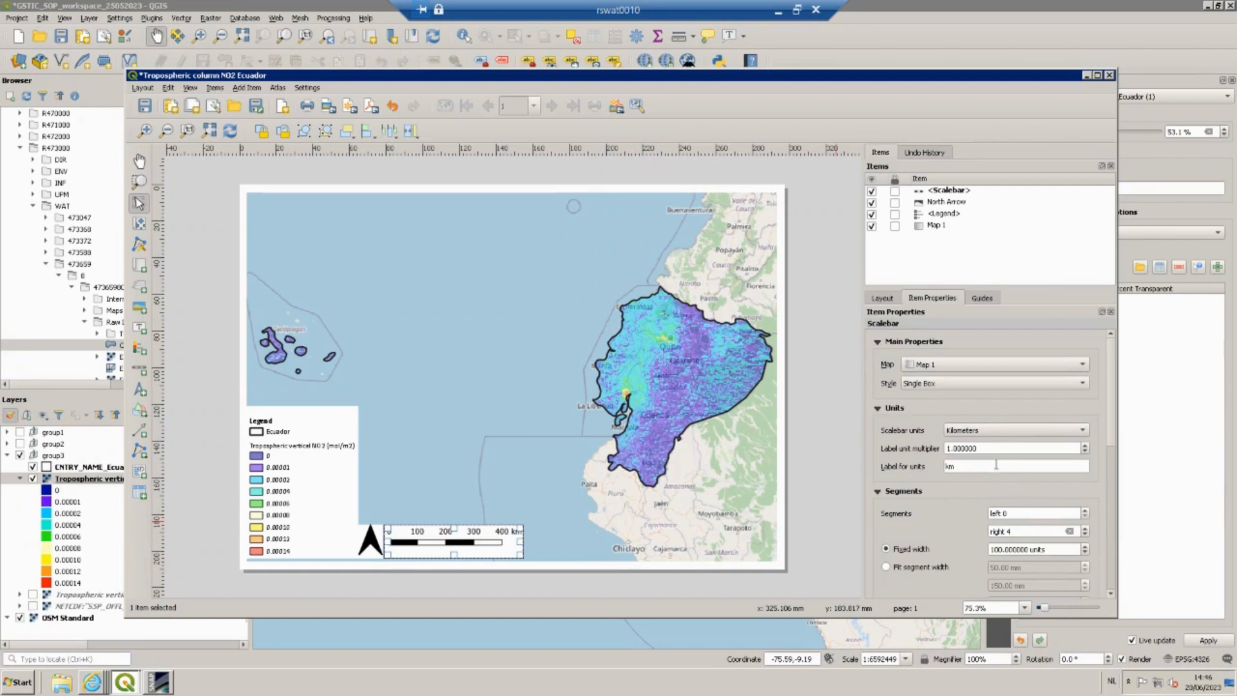
Set the scale bar's font size to 11 points.
scroll(995, 467, "down", 3)
scroll(922, 490, "down", 1)
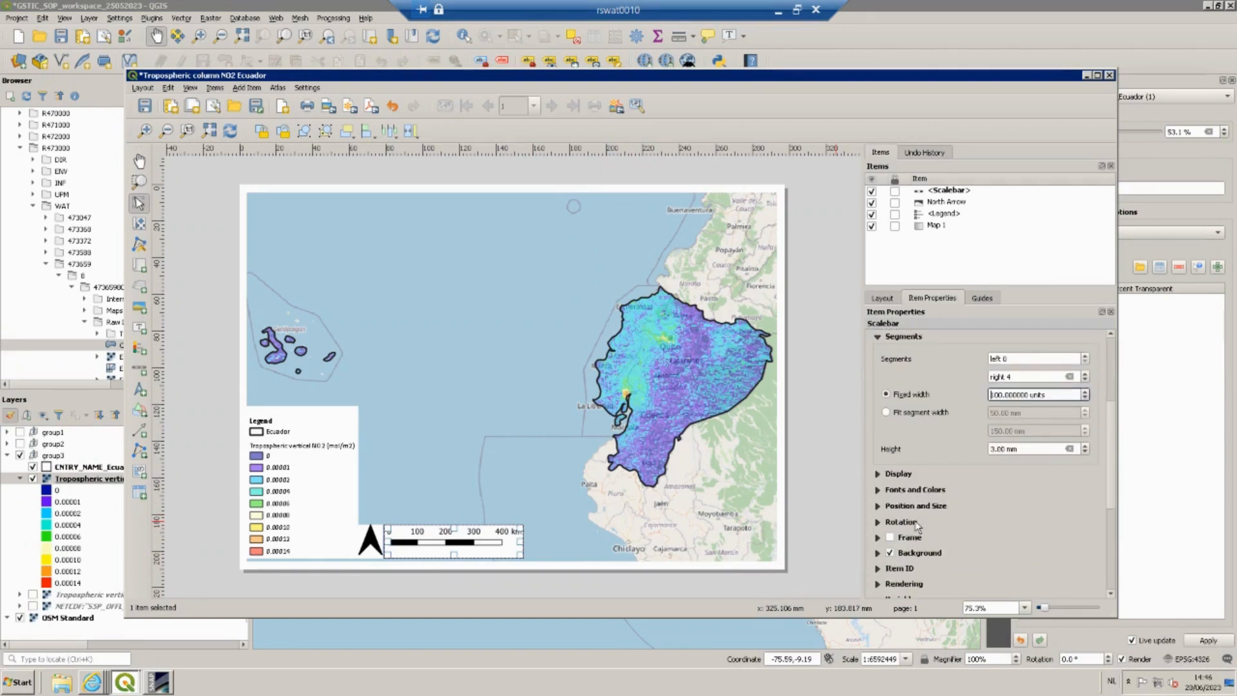
left_click(910, 492)
left_click(913, 513)
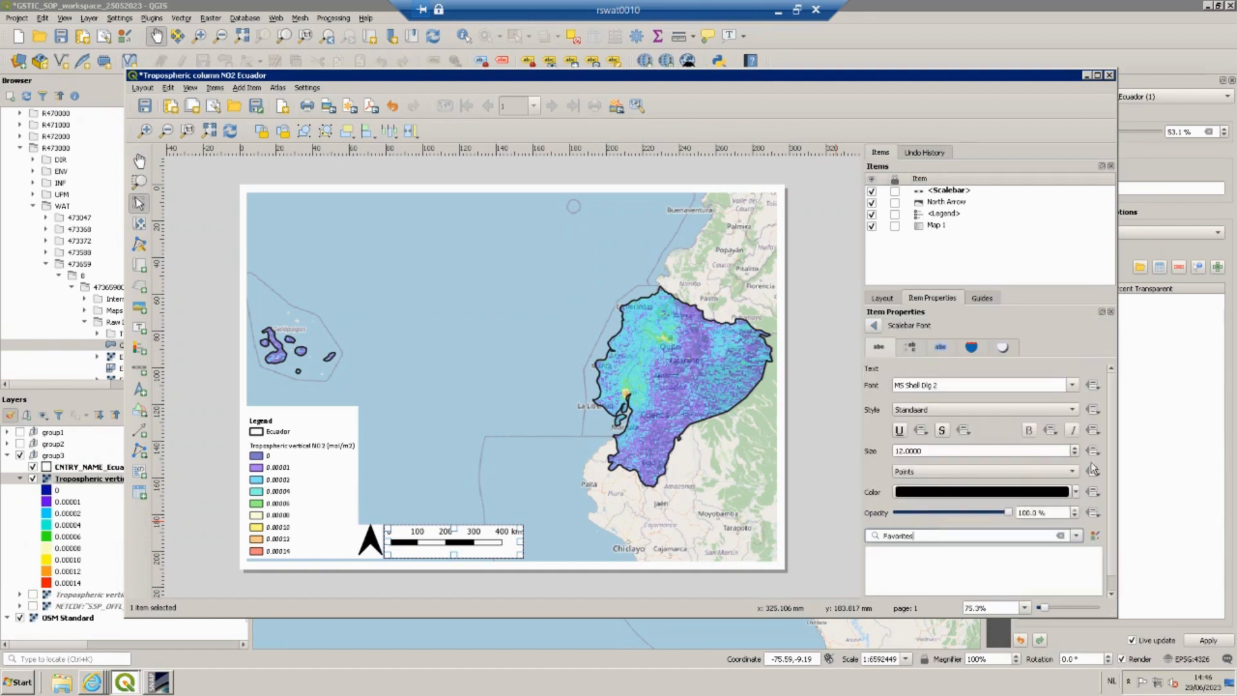
left_click(1075, 455)
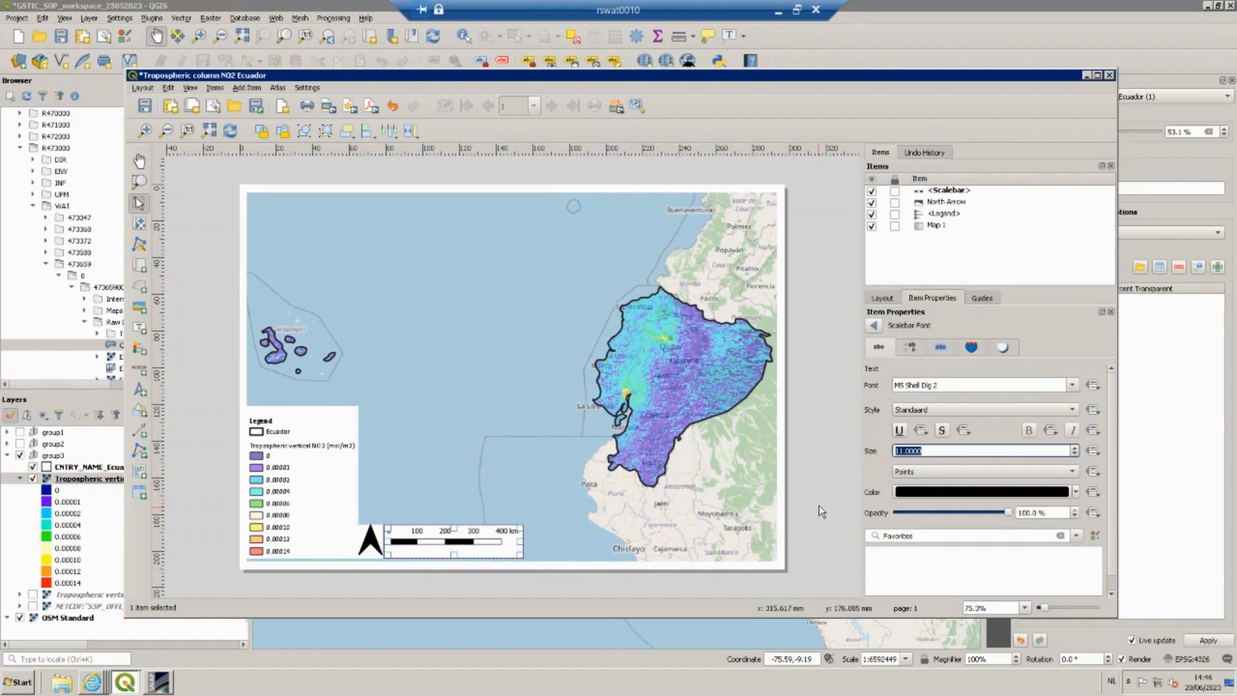
Change the scale bar's font to Calibri.
left_click(957, 384)
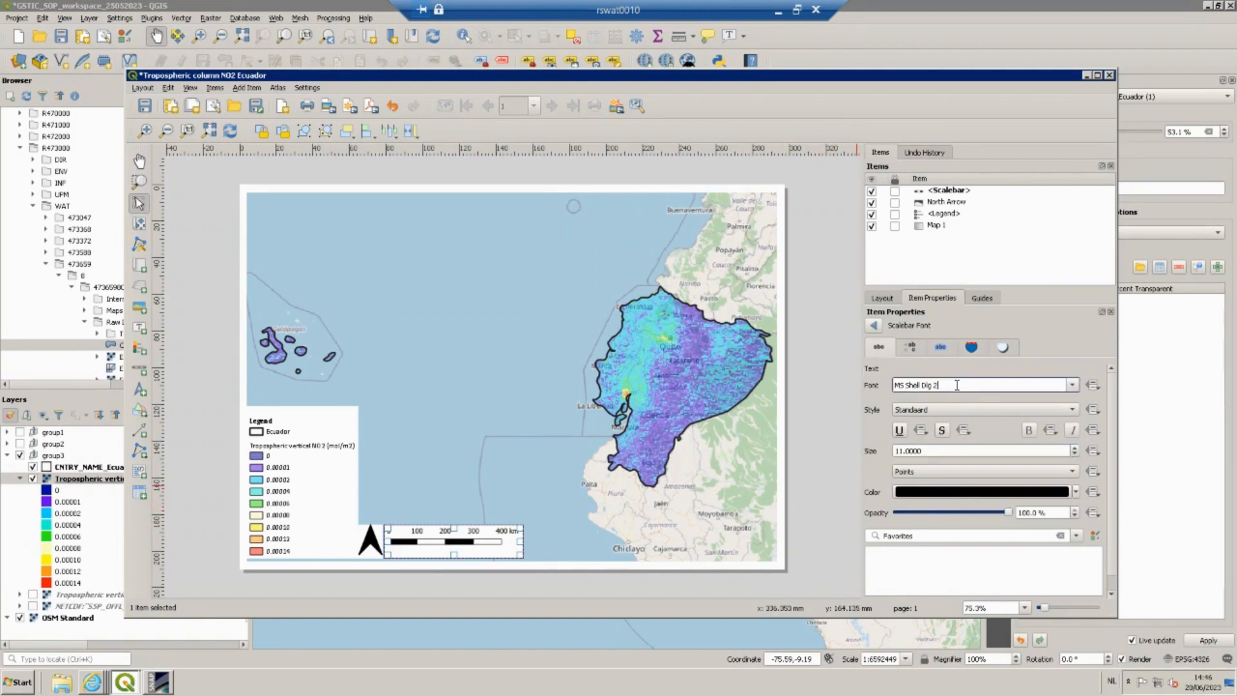
left_click(1075, 389)
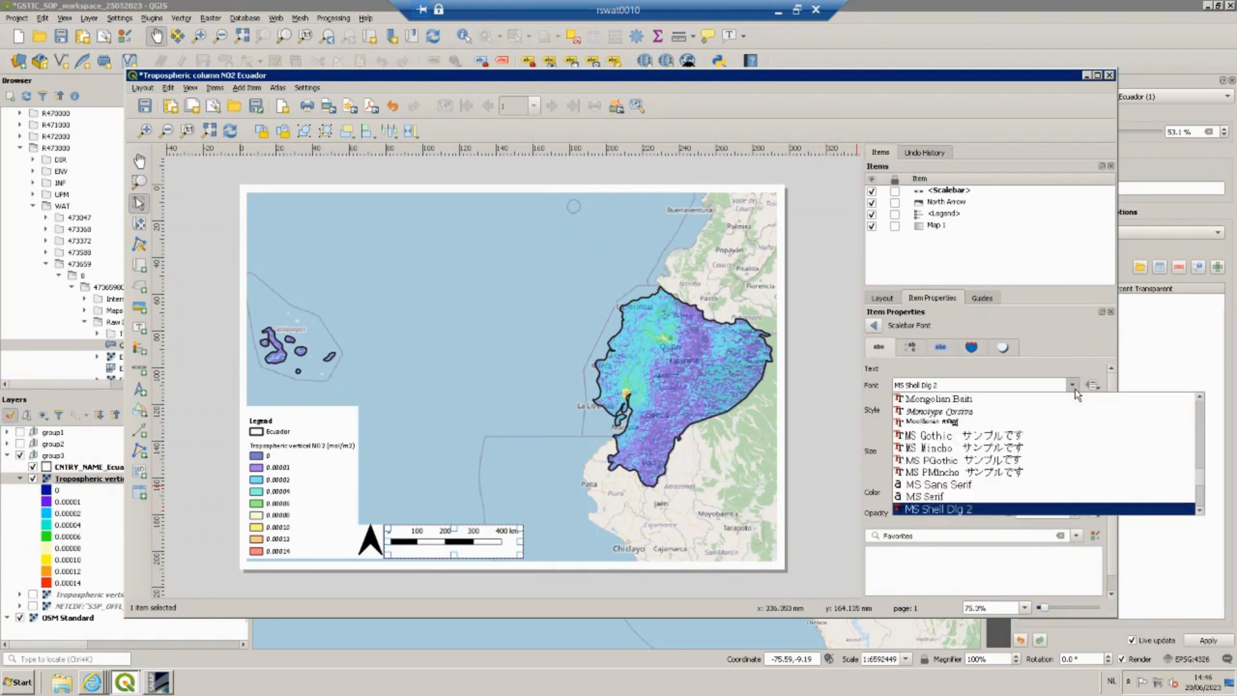
key("c")
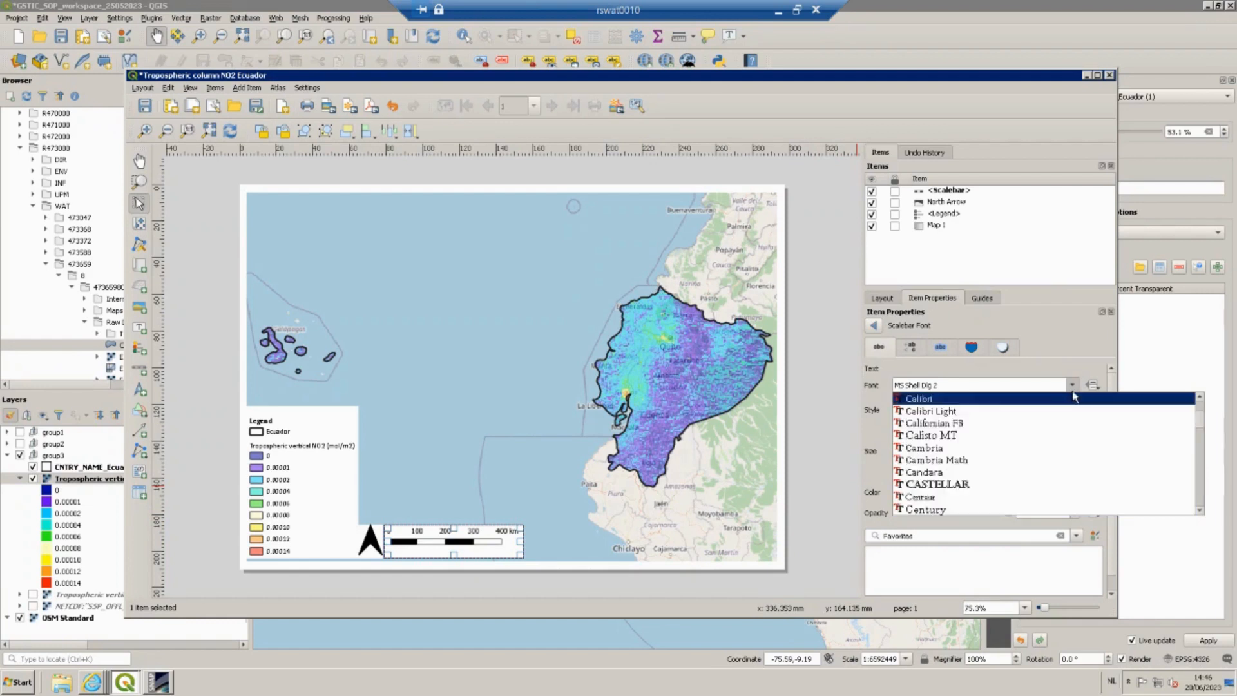
left_click(940, 401)
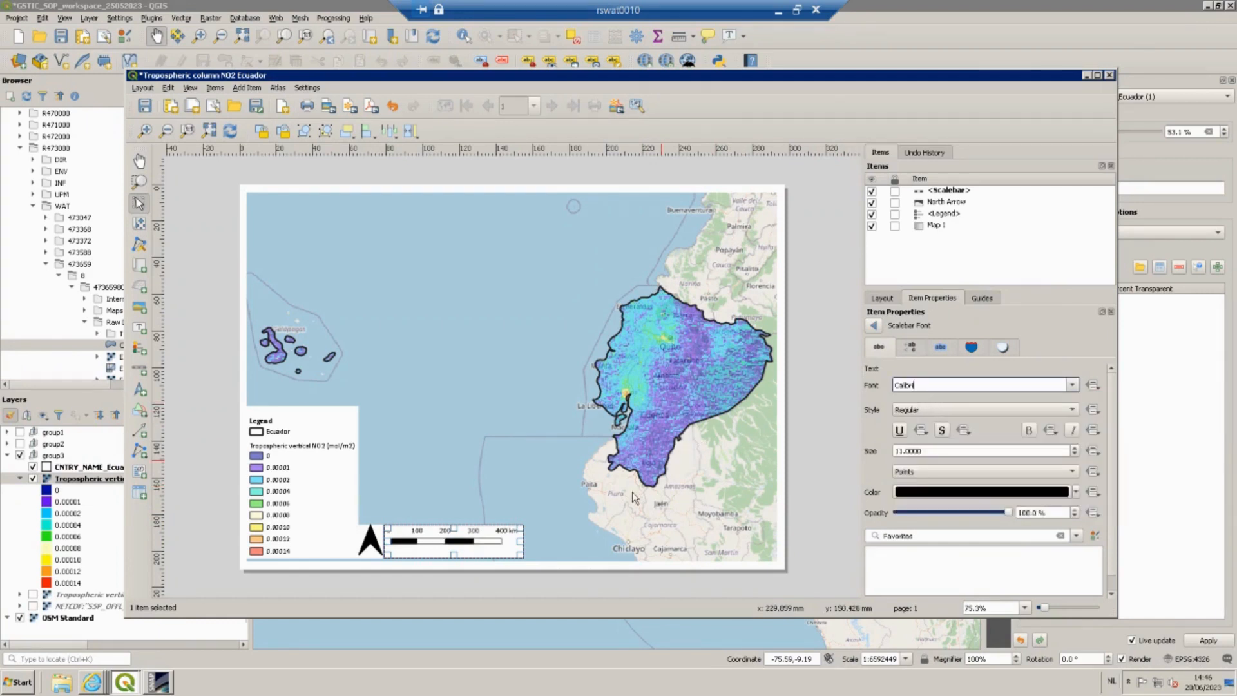
left_click(593, 519)
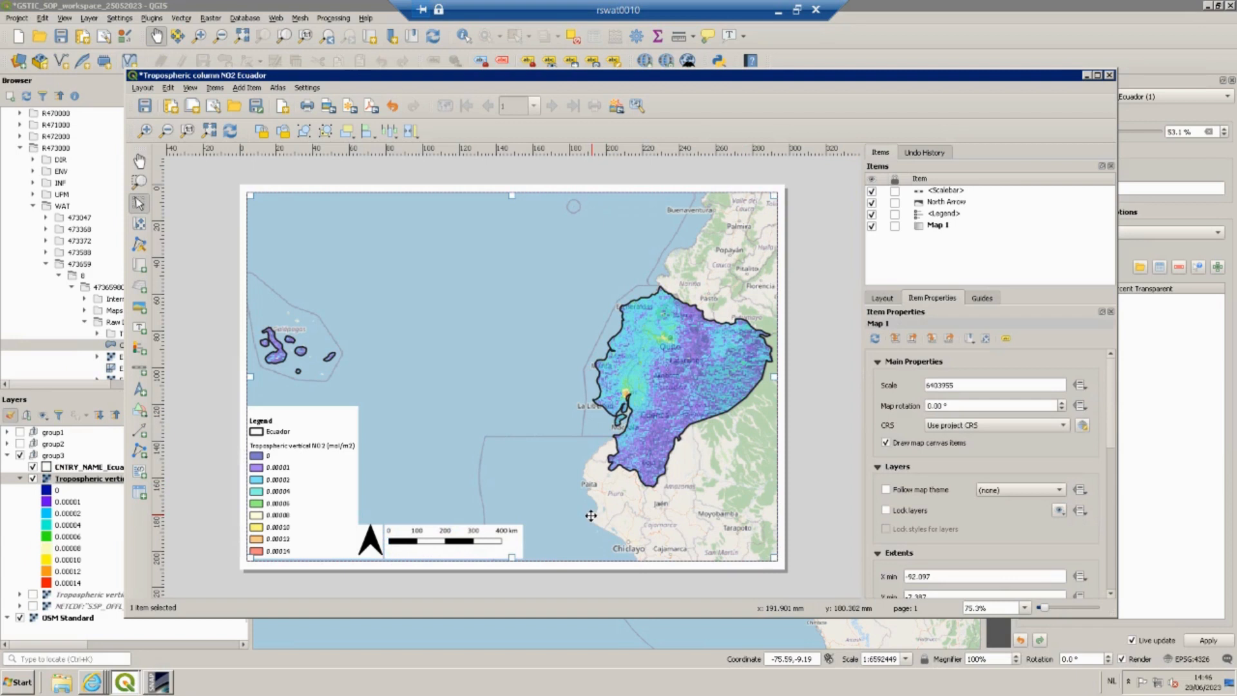
Nudge the scale bar slightly to the right so it sits snugly beside the north arrow.
left_click(480, 545)
left_click_drag(480, 545, 480, 547)
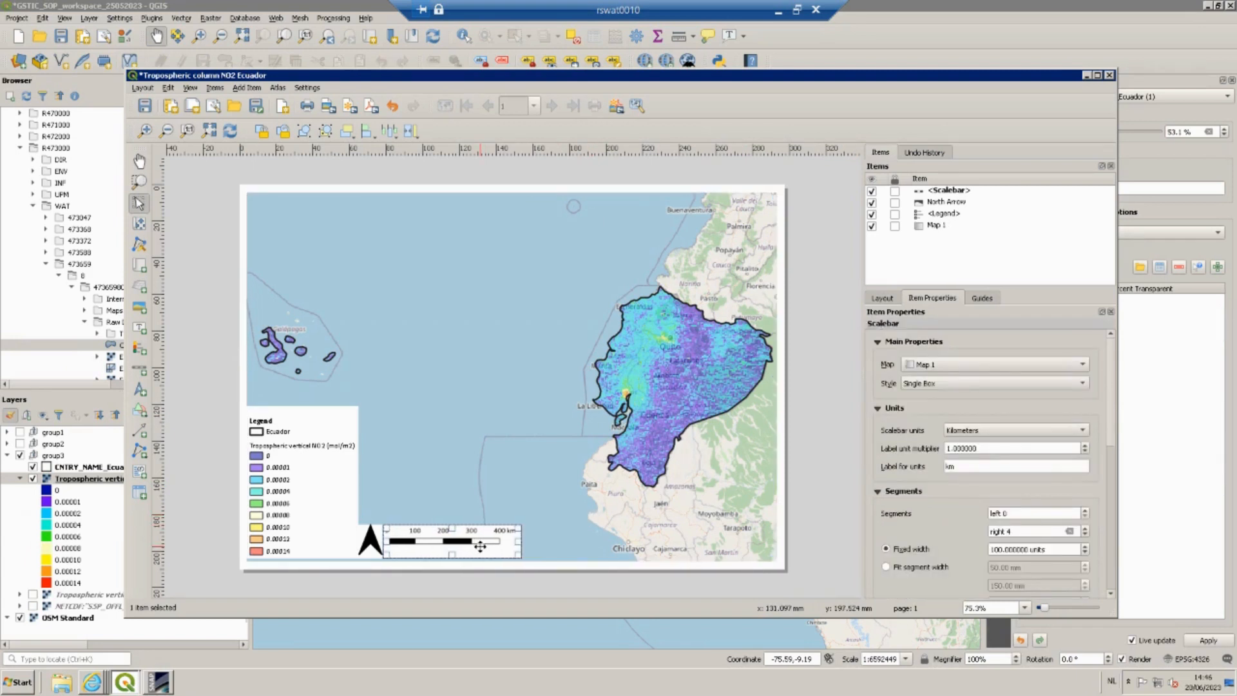
left_click(540, 592)
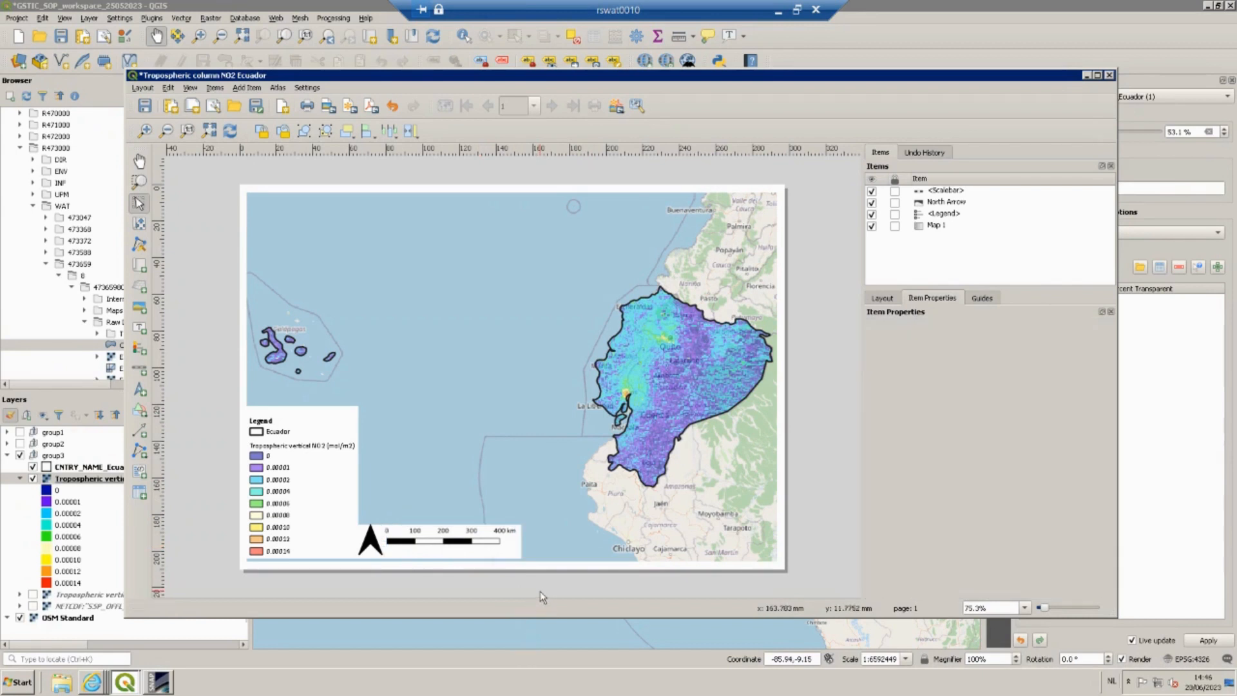
left_click_drag(470, 540, 473, 540)
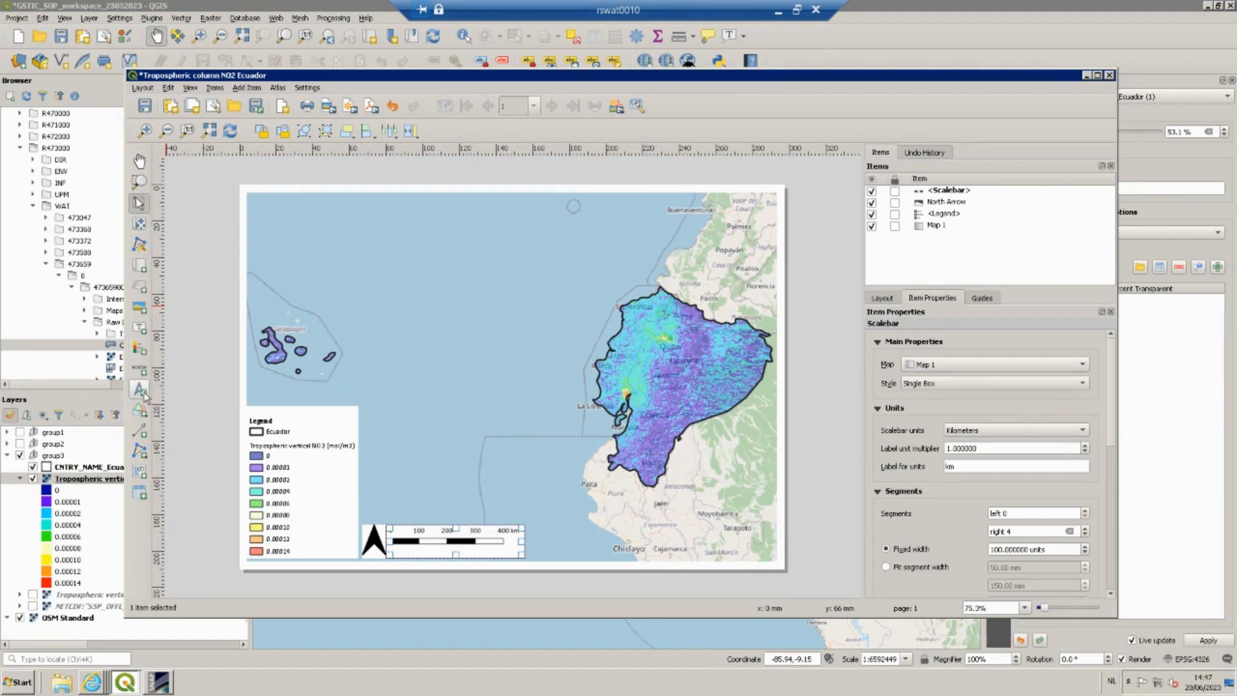
Add a label box across the top of the page and enter the text Tropospheric NO2.
left_click(139, 327)
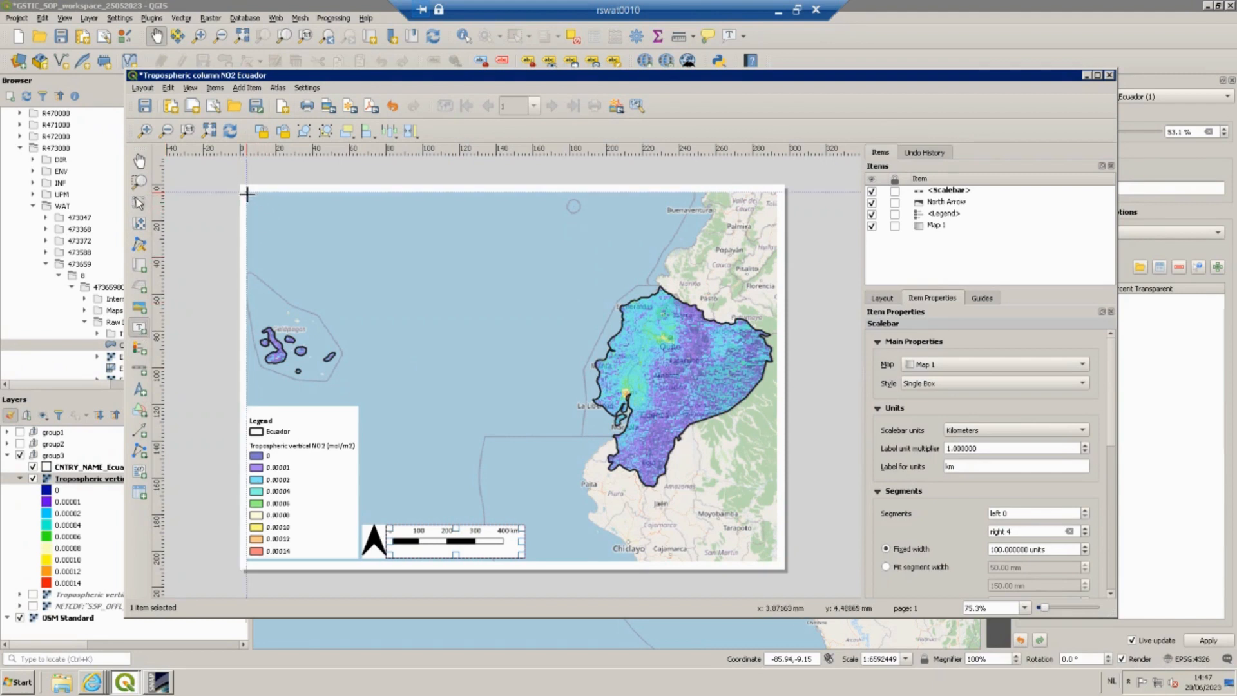
left_click_drag(247, 193, 523, 220)
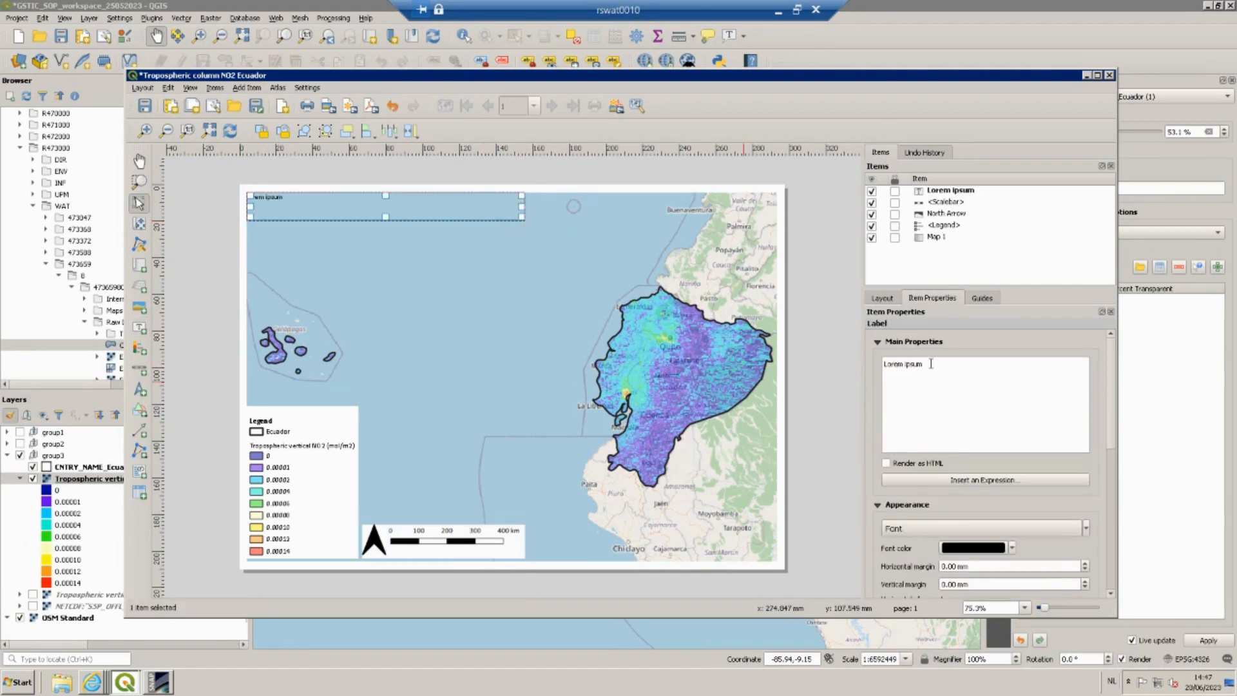
triple_click(895, 366)
type("Tropospheric NO2")
Change the label text to Tropospheric Column NO2 over Ecuador.
left_click(930, 363)
type("COL")
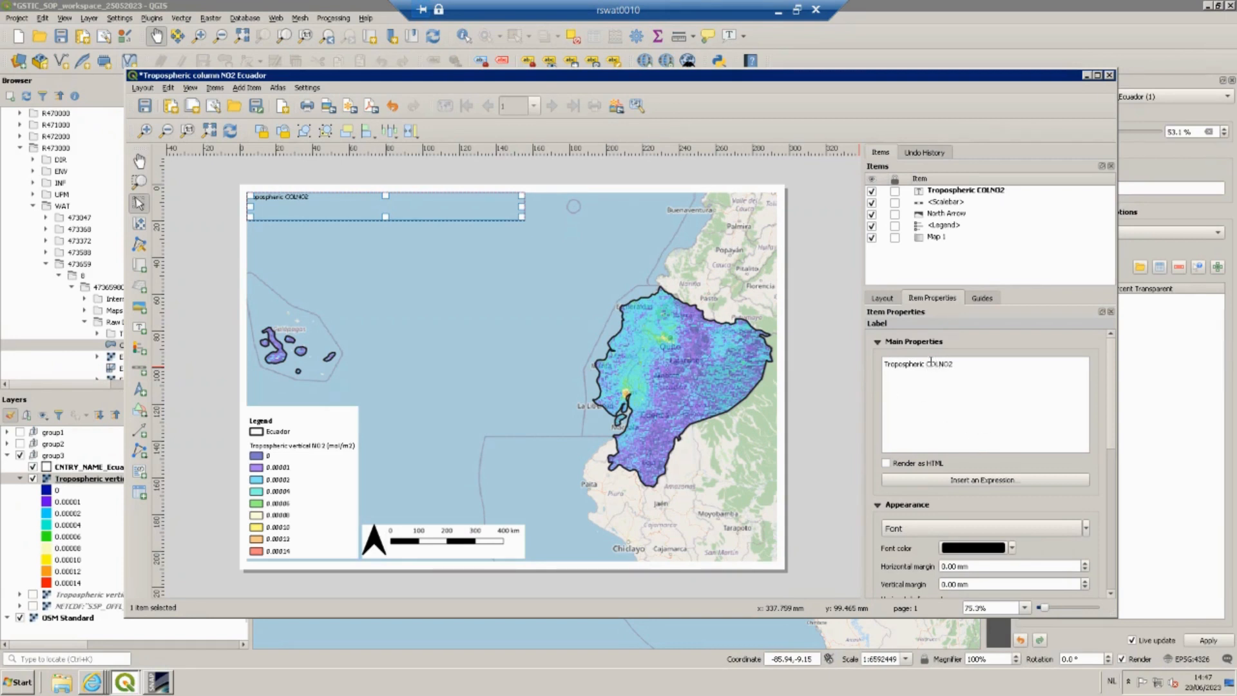
type("UMN")
key("BackSpace")
key("BackSpace")
key("BackSpace")
key("BackSpace")
key("BackSpace")
key("BackSpace")
type("olumn")
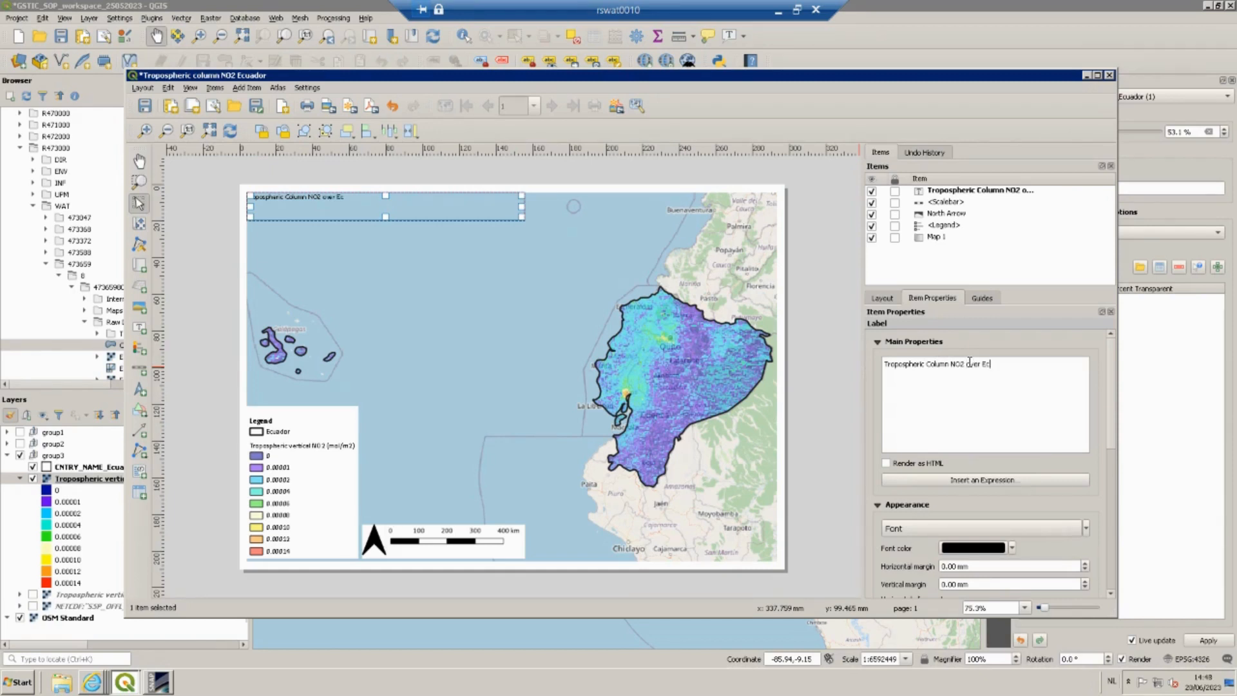
type("uador")
Set the label's font to Calibri Bold at 14 points.
scroll(1089, 461, "down", 2)
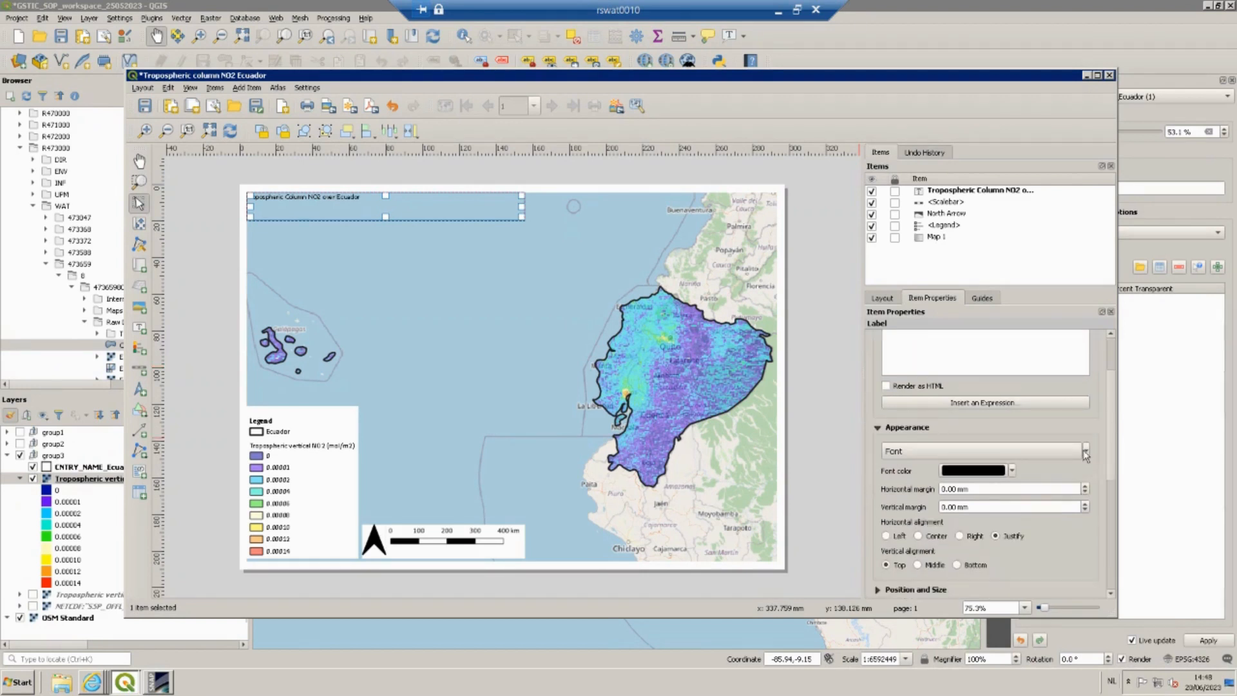
left_click(1086, 451)
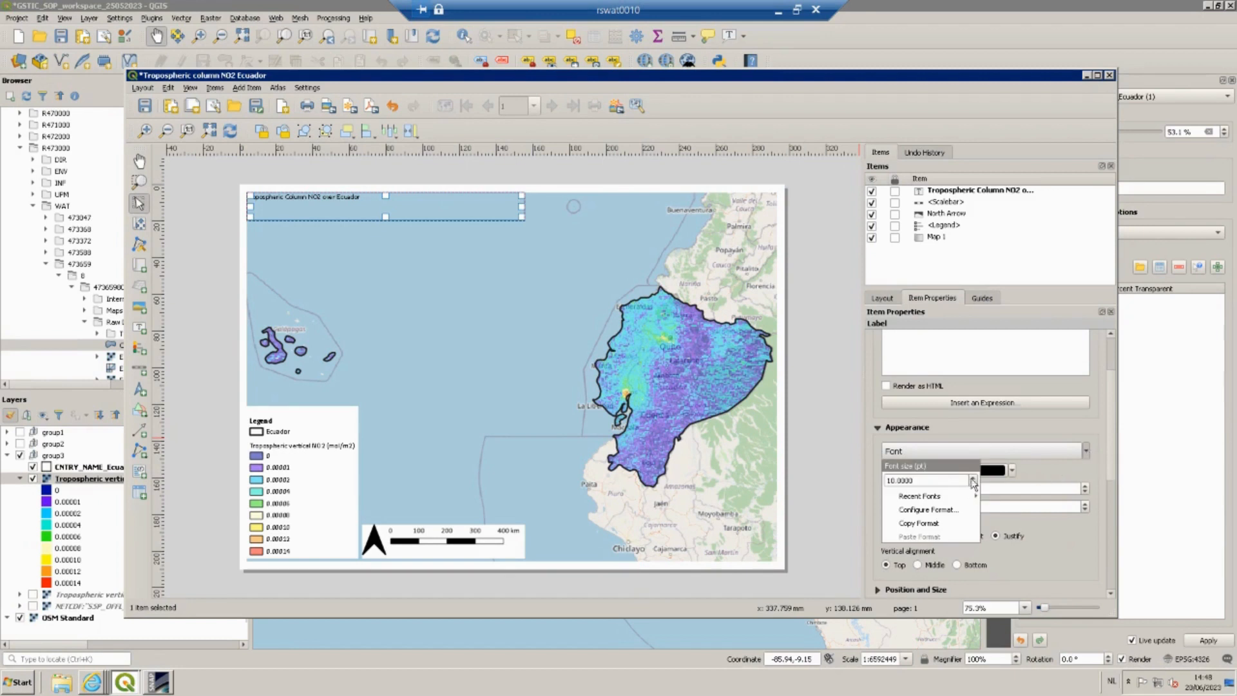
left_click(974, 478)
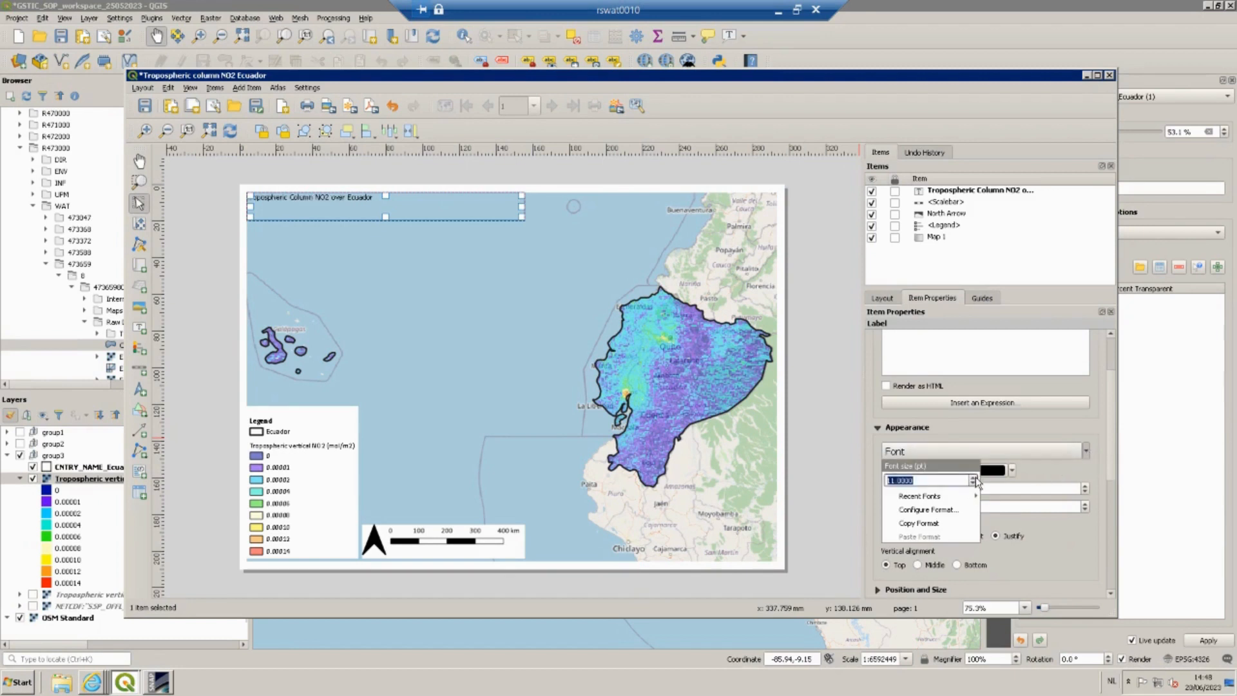
left_click(1034, 426)
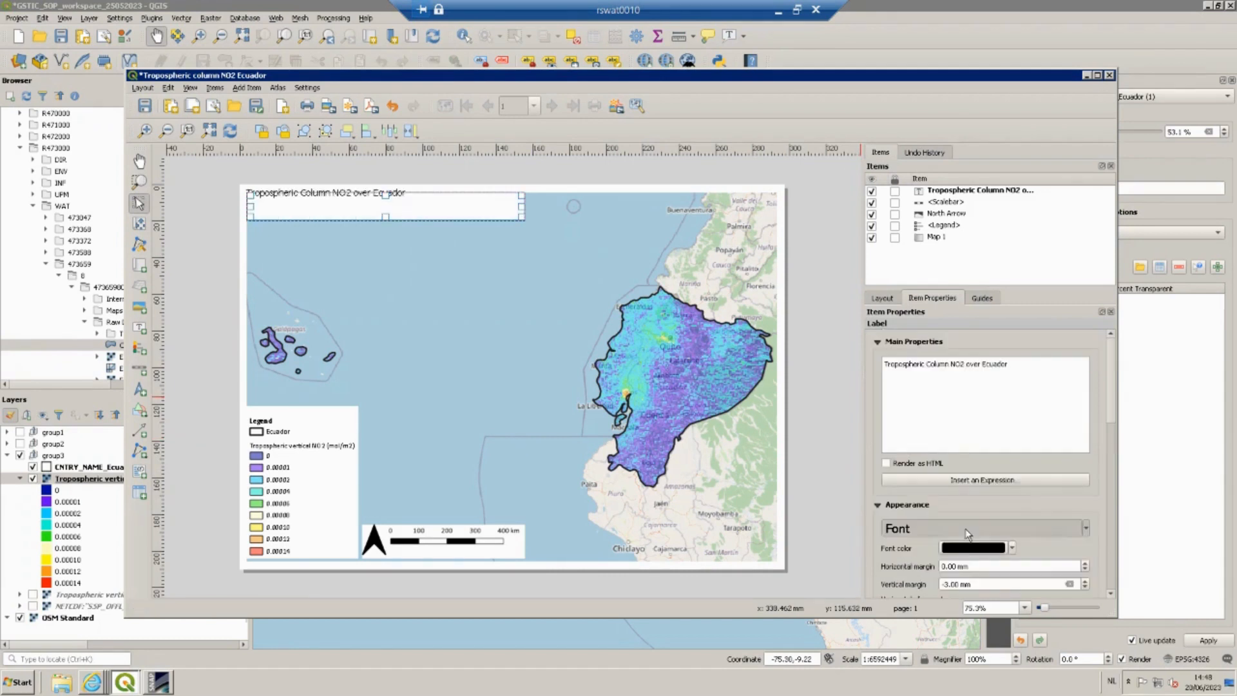
left_click(965, 529)
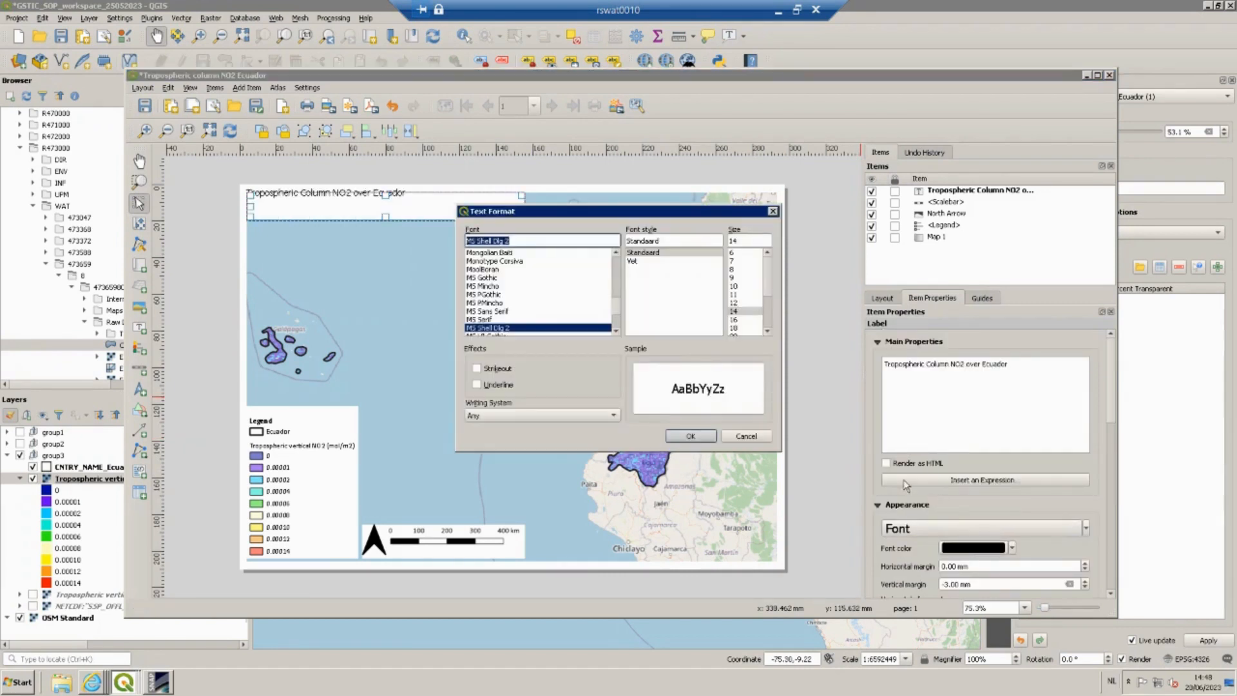
left_click_drag(559, 218, 907, 214)
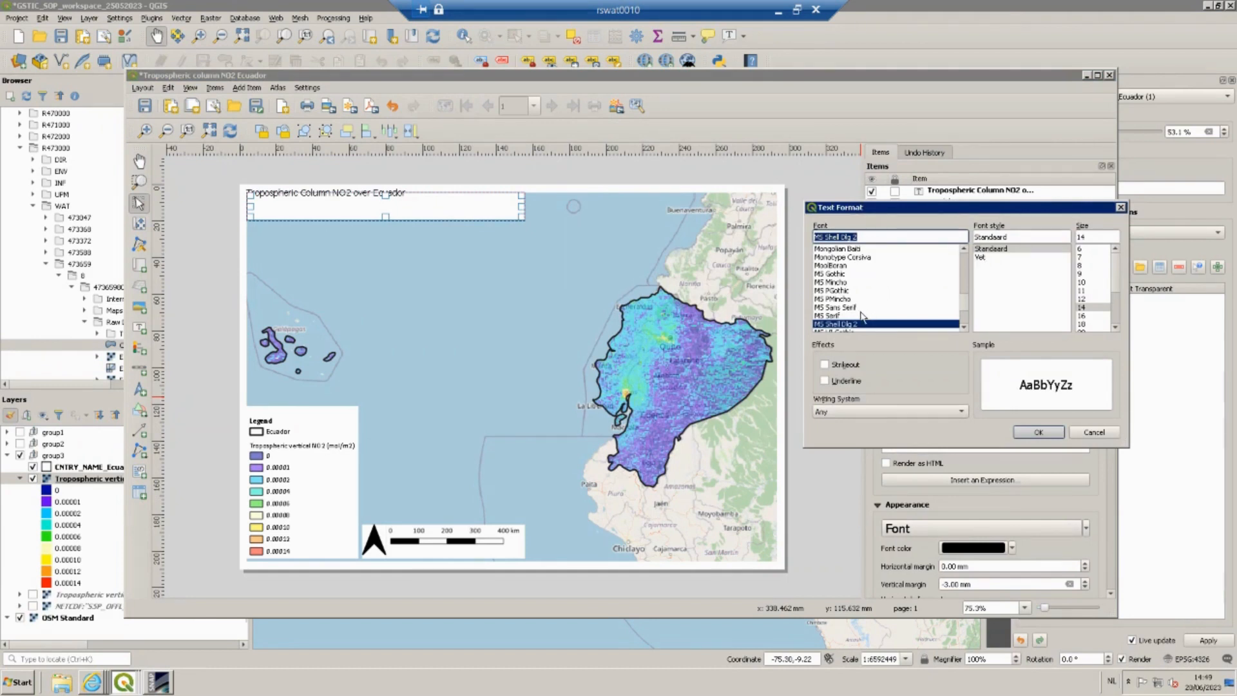
key("c")
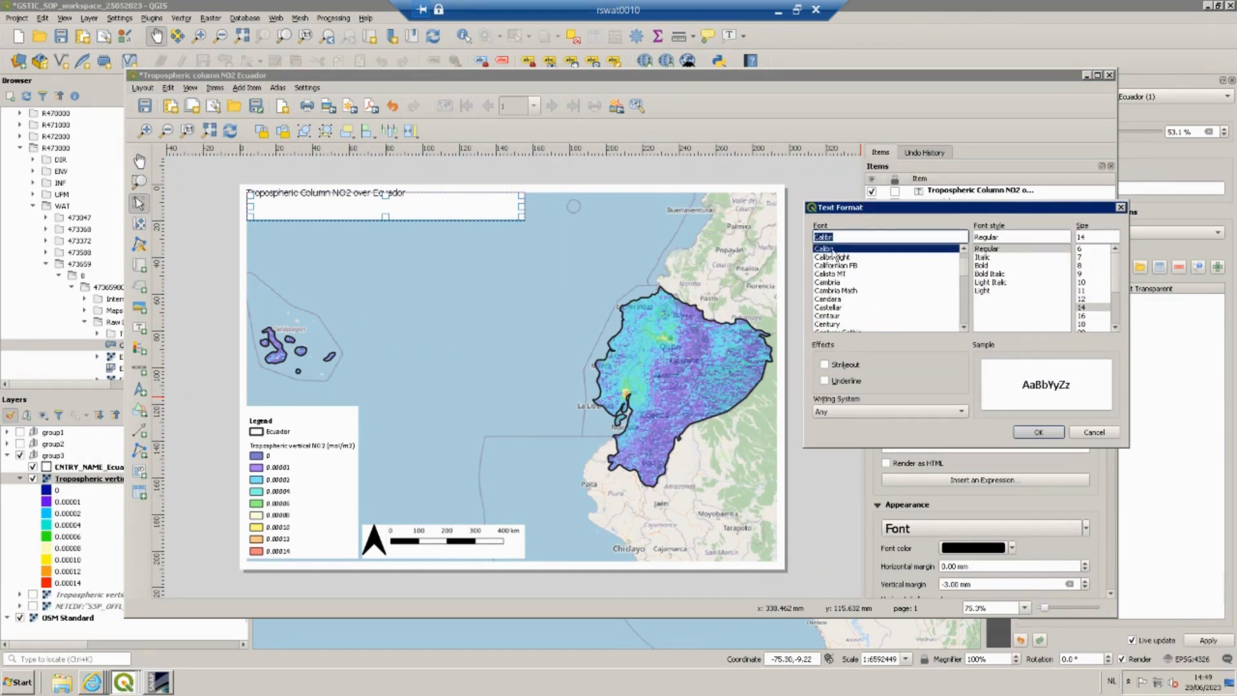
left_click(984, 265)
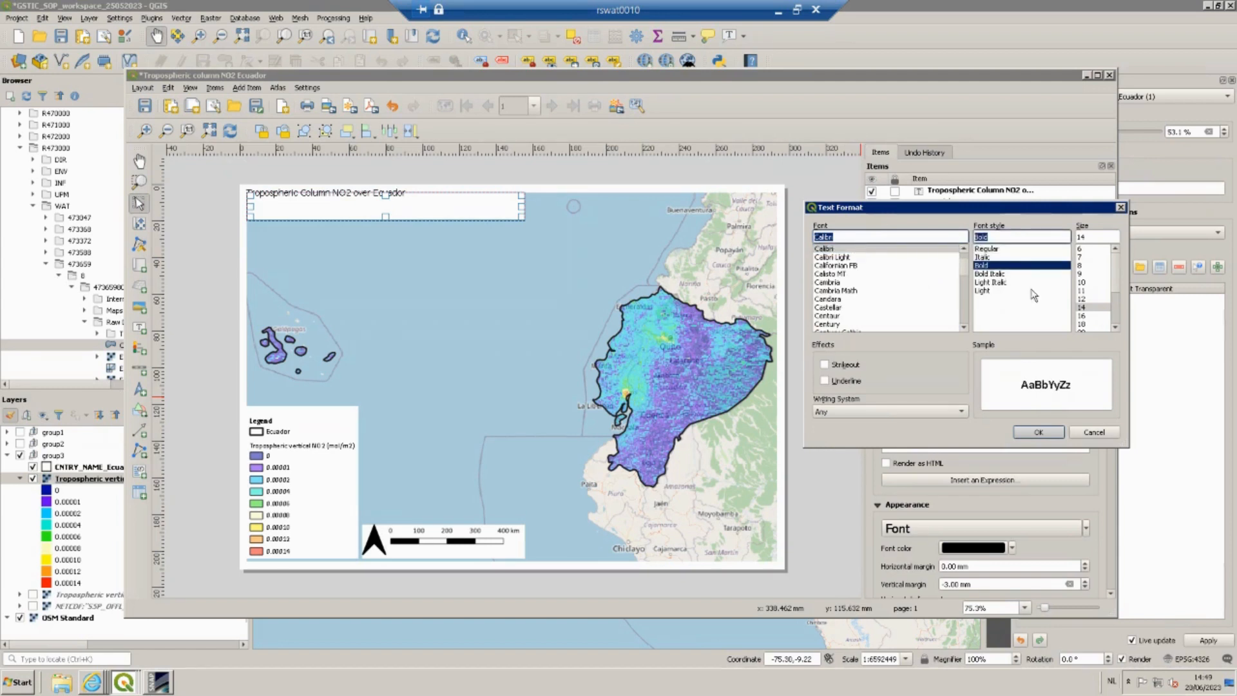
left_click(1085, 308)
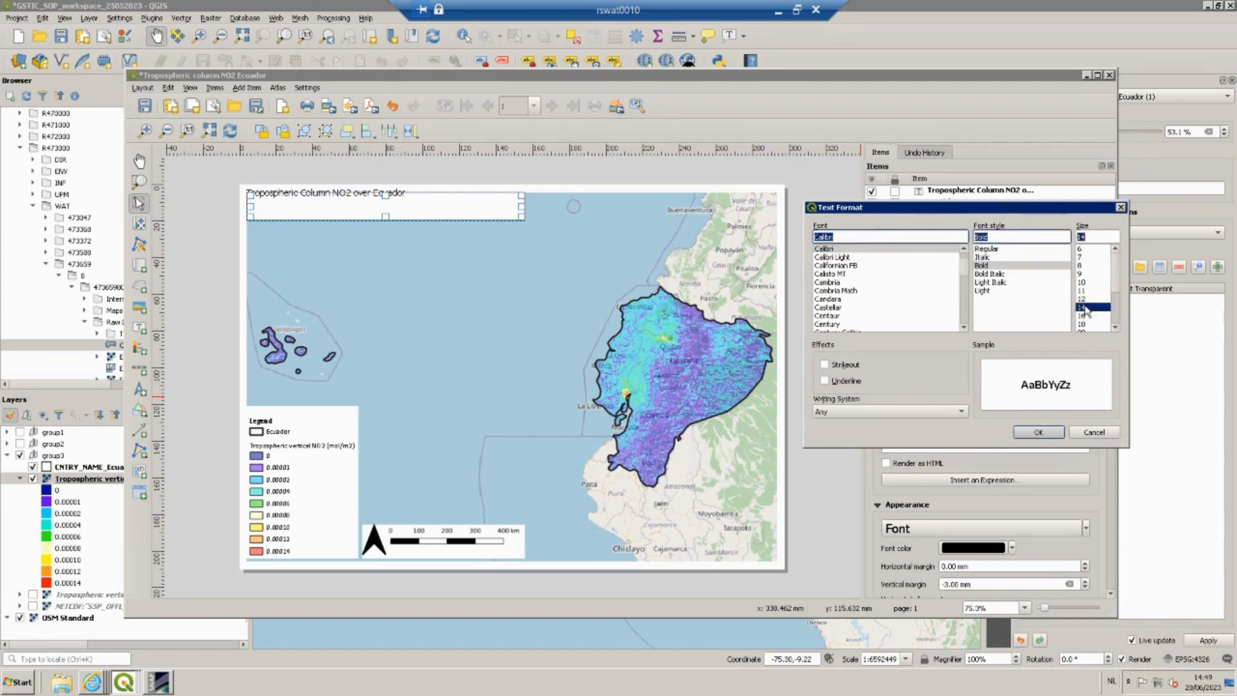
left_click(1038, 431)
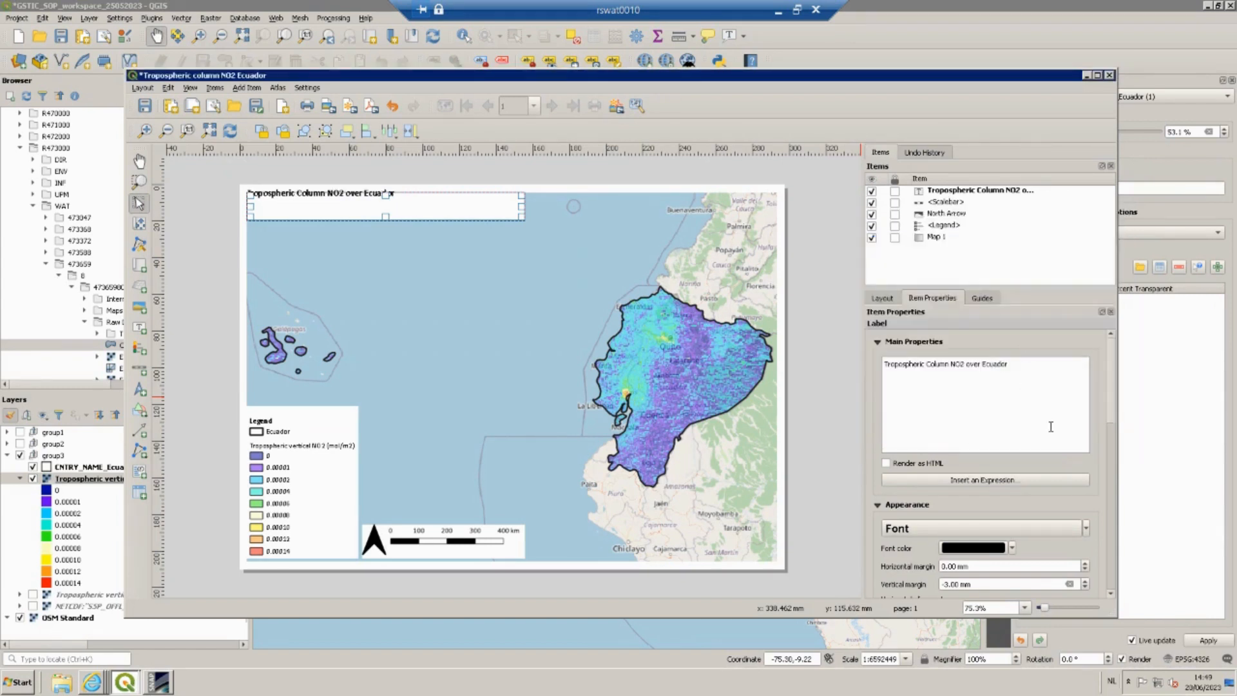
Insert a line break at the start of the label text.
left_click(885, 365)
key("Return")
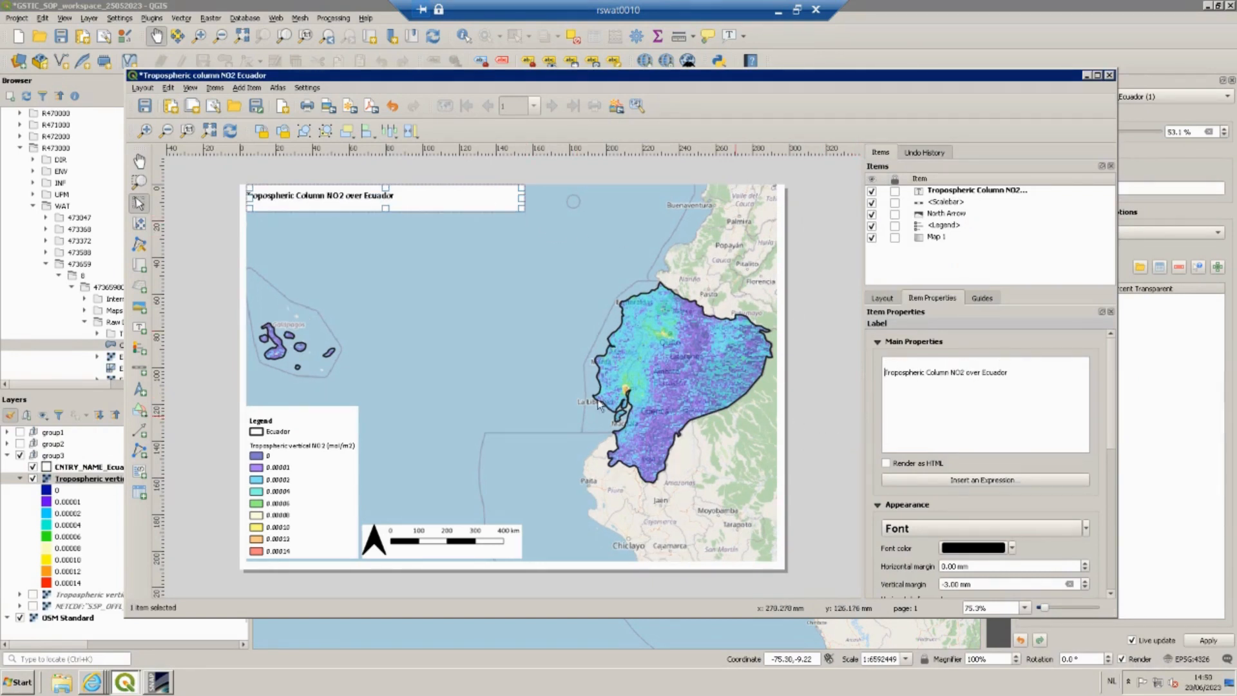
Move the map frame down slightly on the page.
left_click(418, 220)
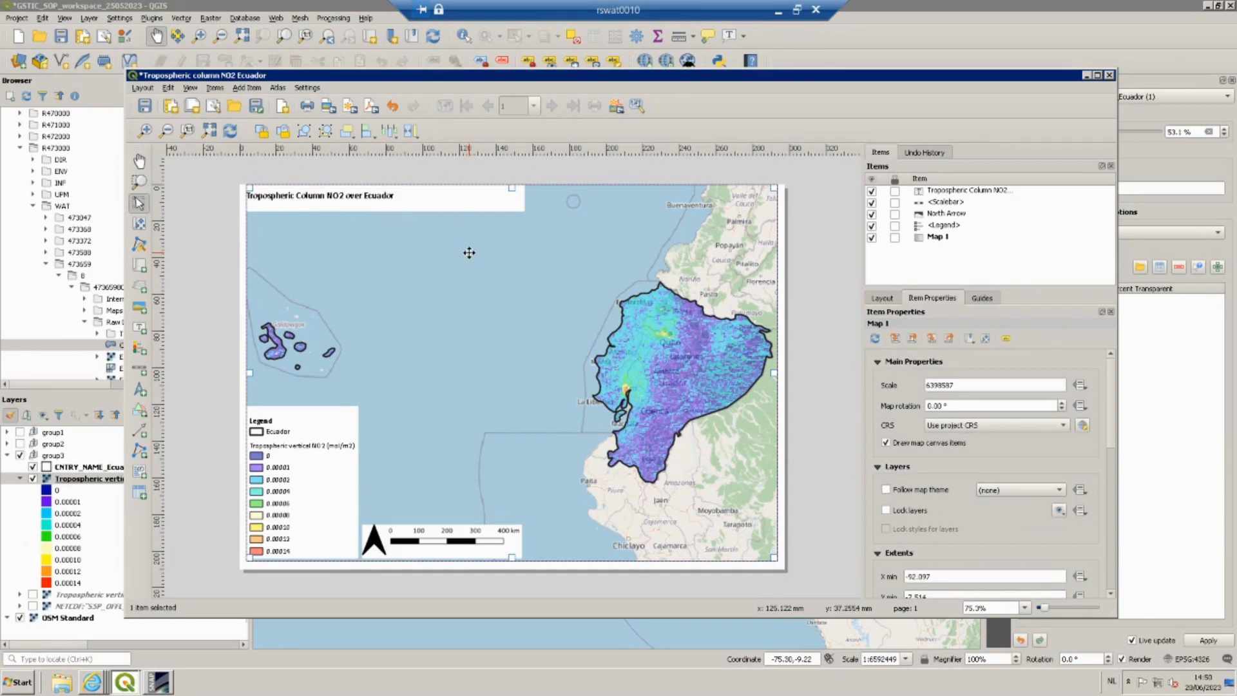
key("Down")
key("Down")
key("Down")
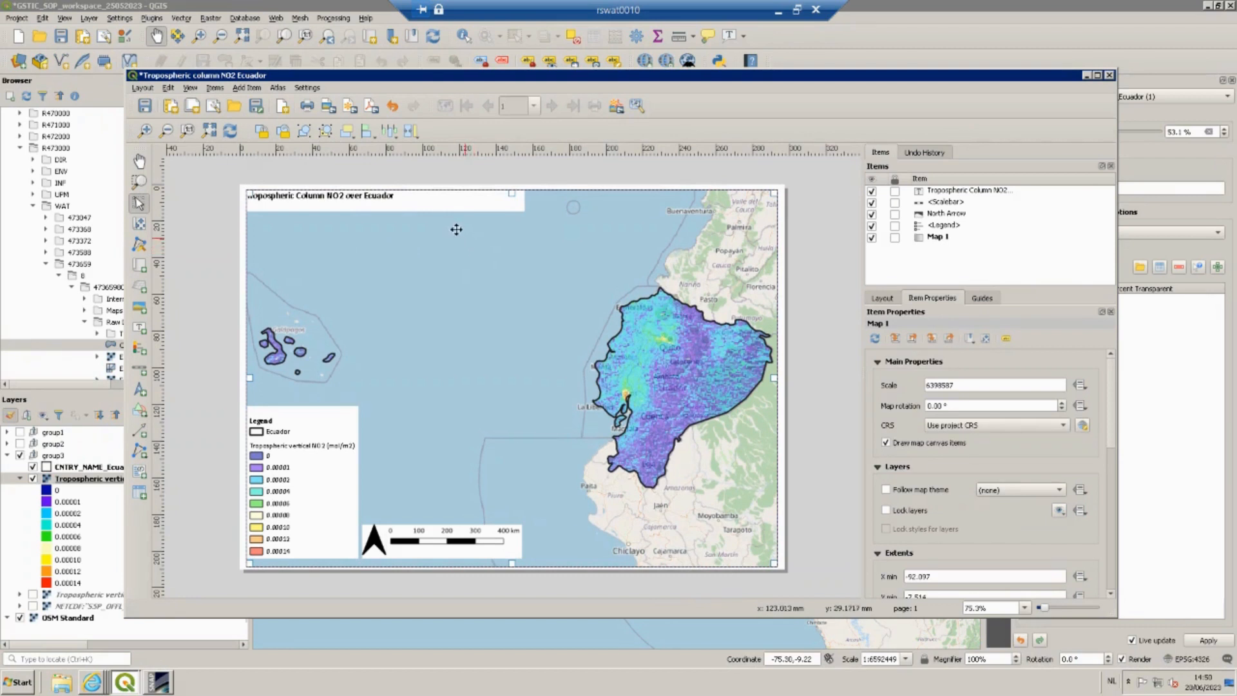
Shift the title label down a few steps and back up one to position it.
left_click(436, 201)
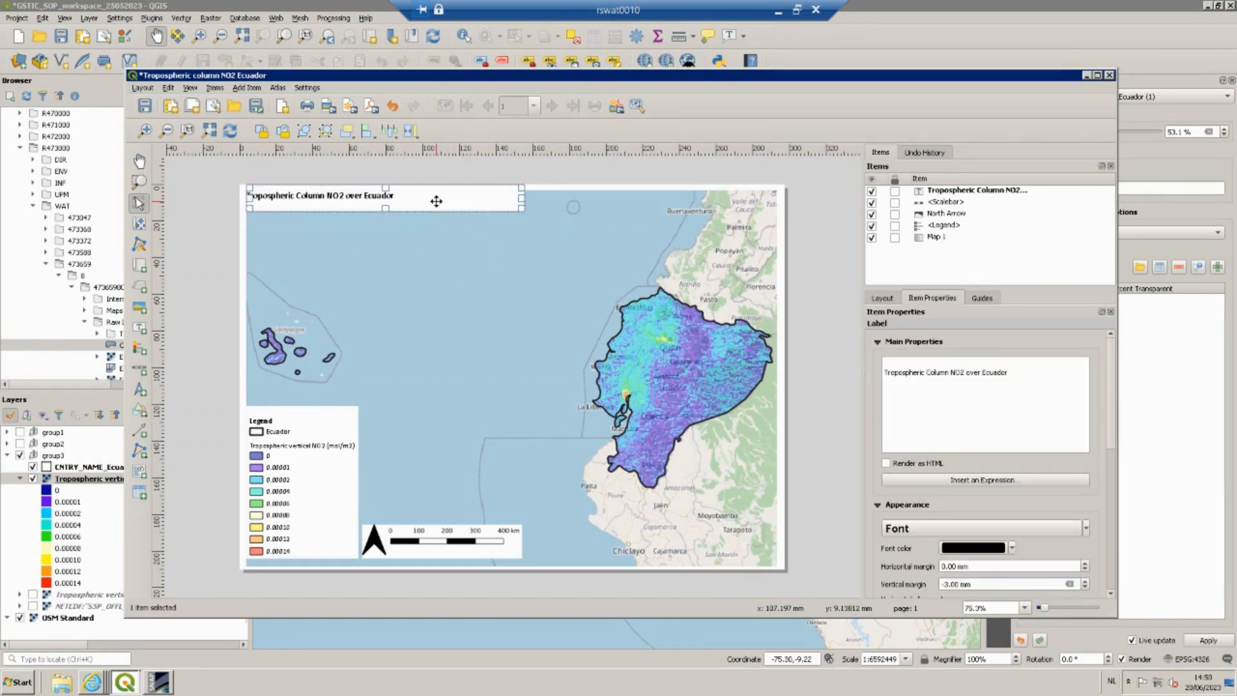
key("Down")
key("Down")
key("Down")
key("Down")
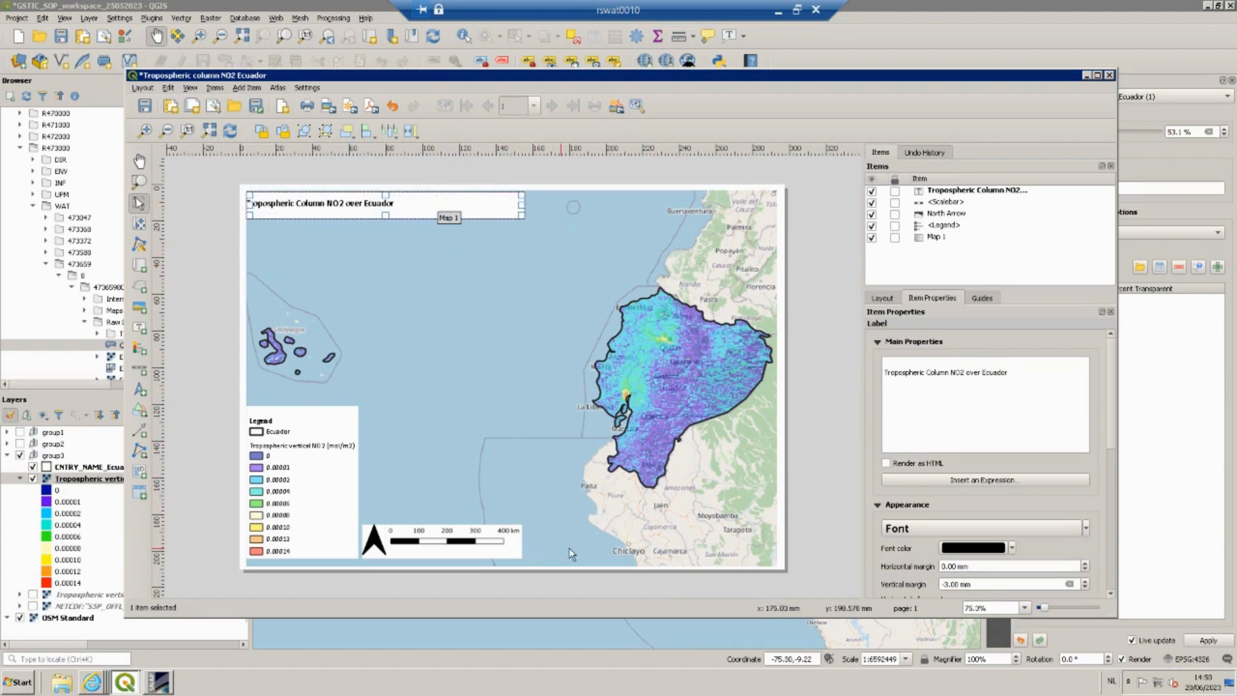
left_click(615, 588)
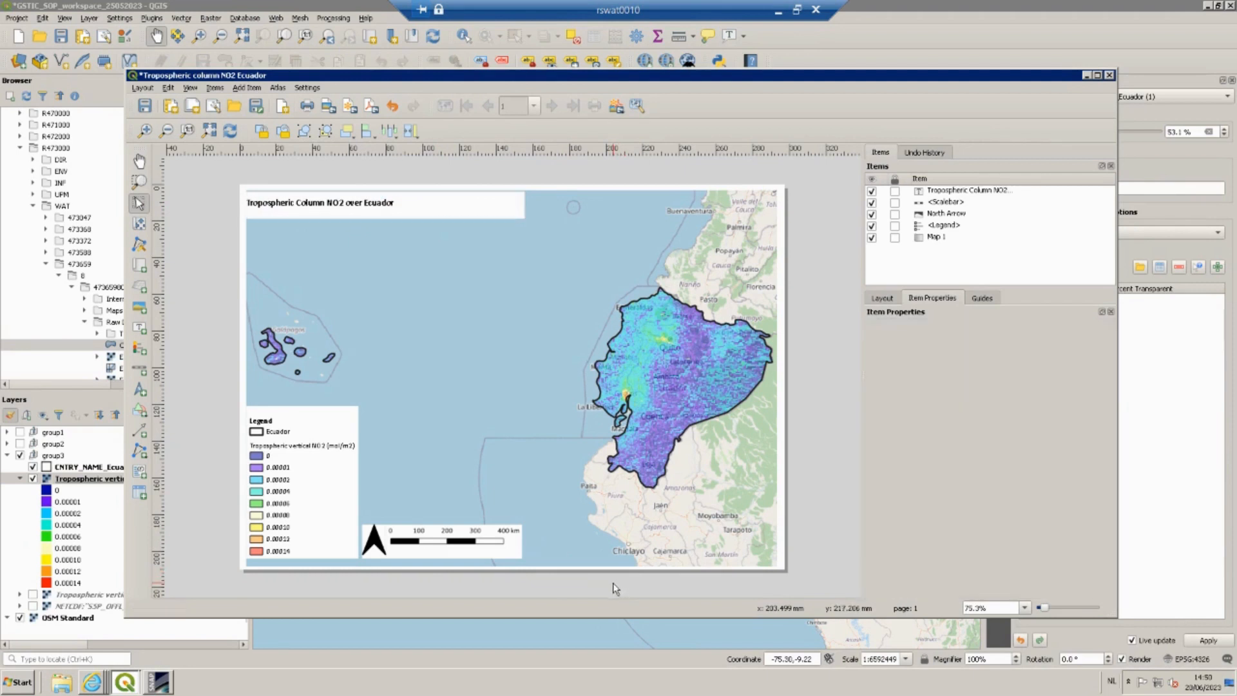
left_click(481, 209)
key("Up")
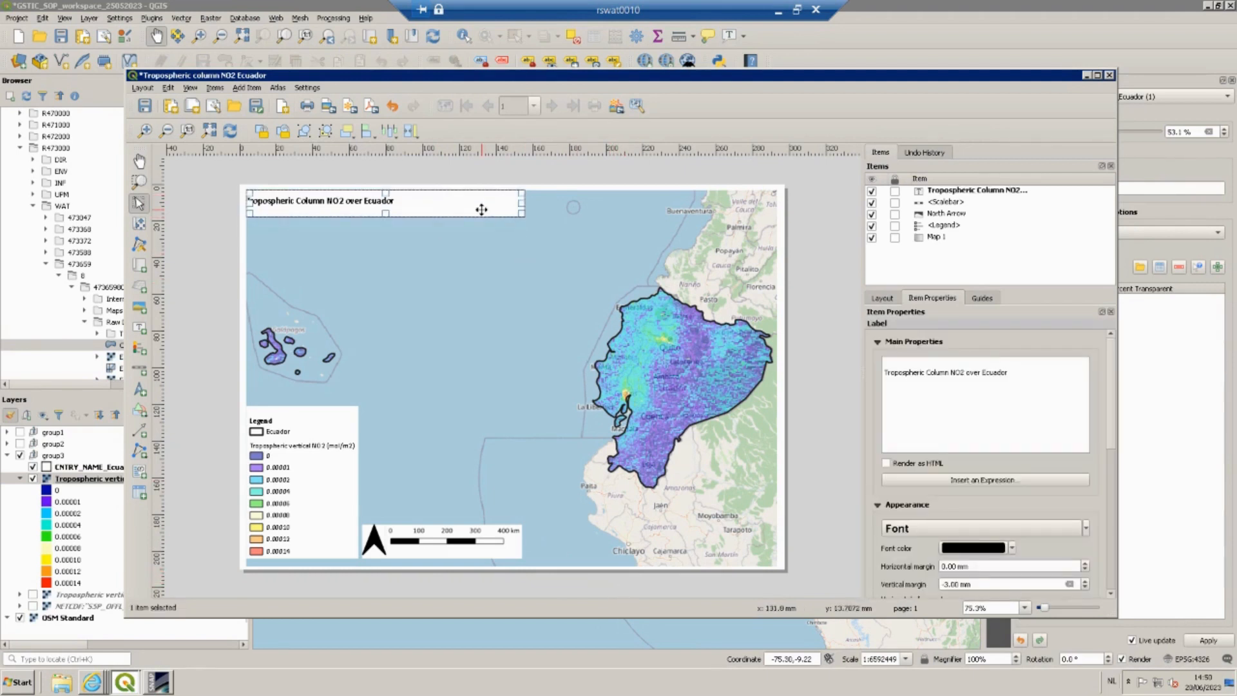
left_click(809, 288)
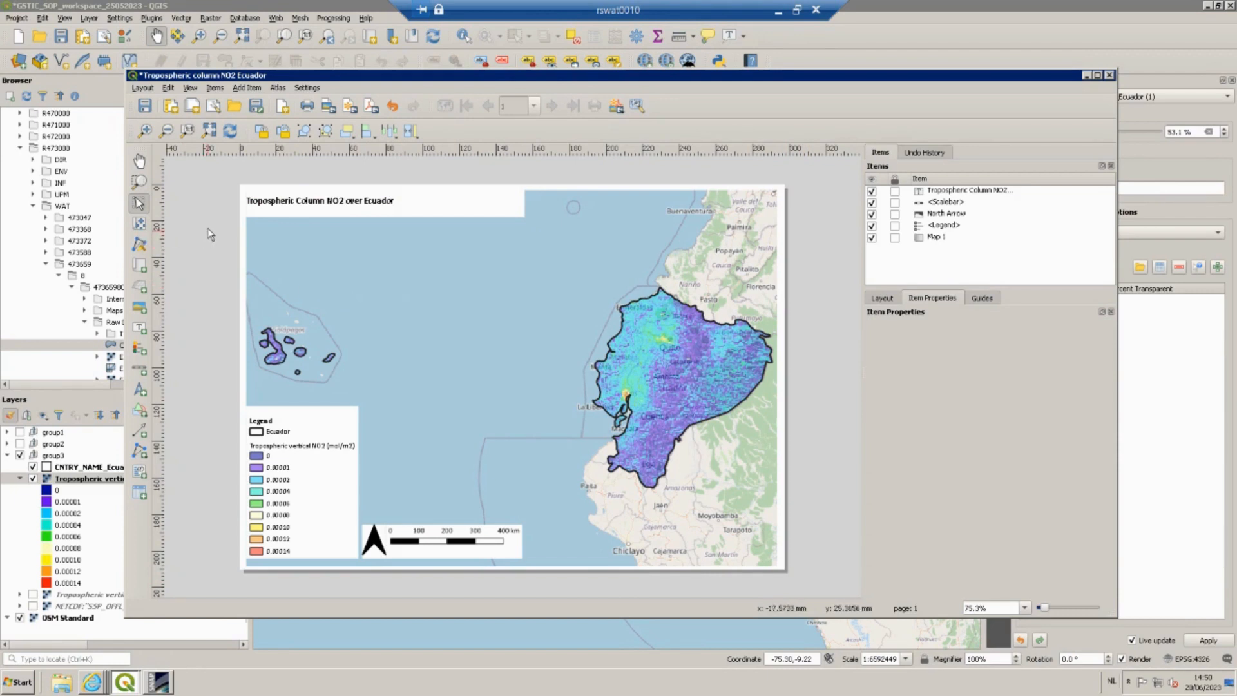
Export the layout as a JPEG image named Tropospheric column NO2 Ecuador with the default export options.
left_click(144, 88)
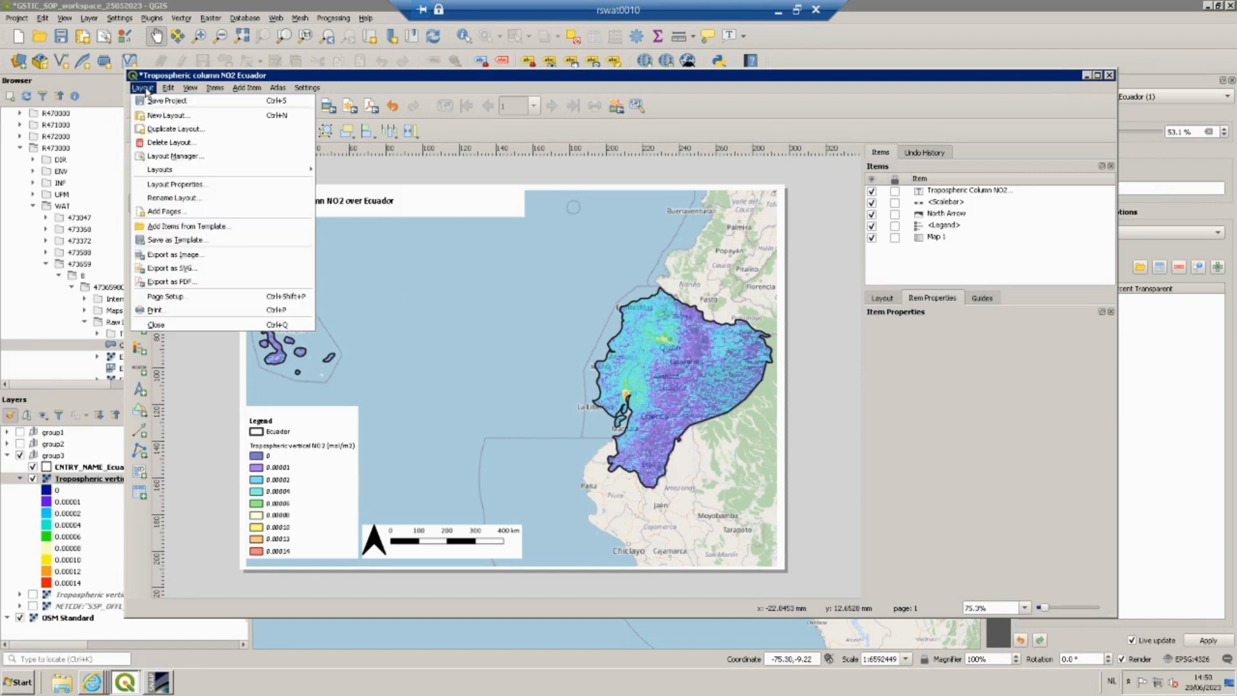
left_click(181, 255)
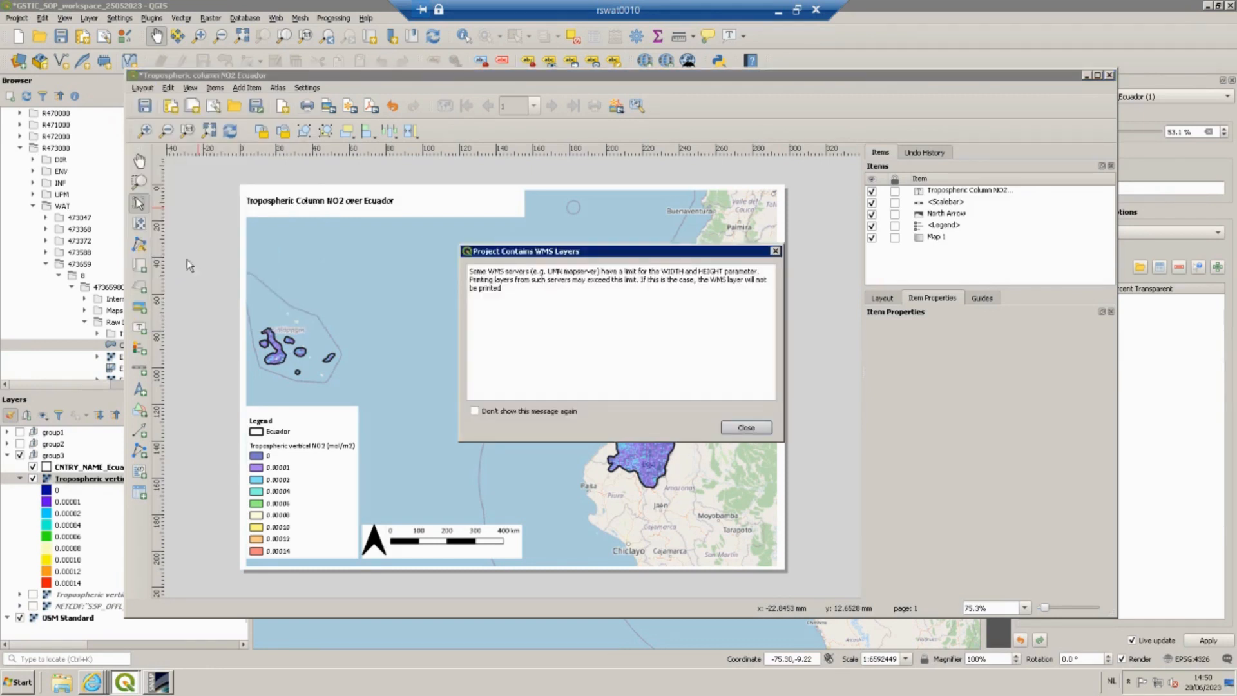
left_click(747, 429)
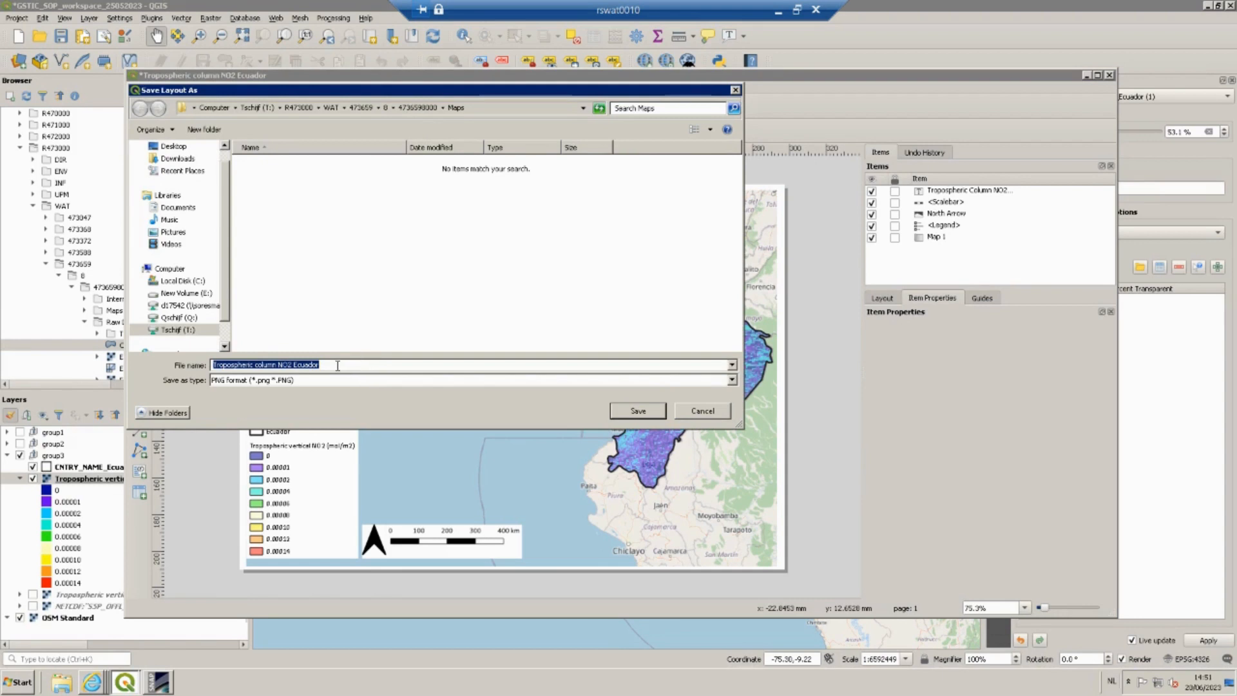
left_click(732, 380)
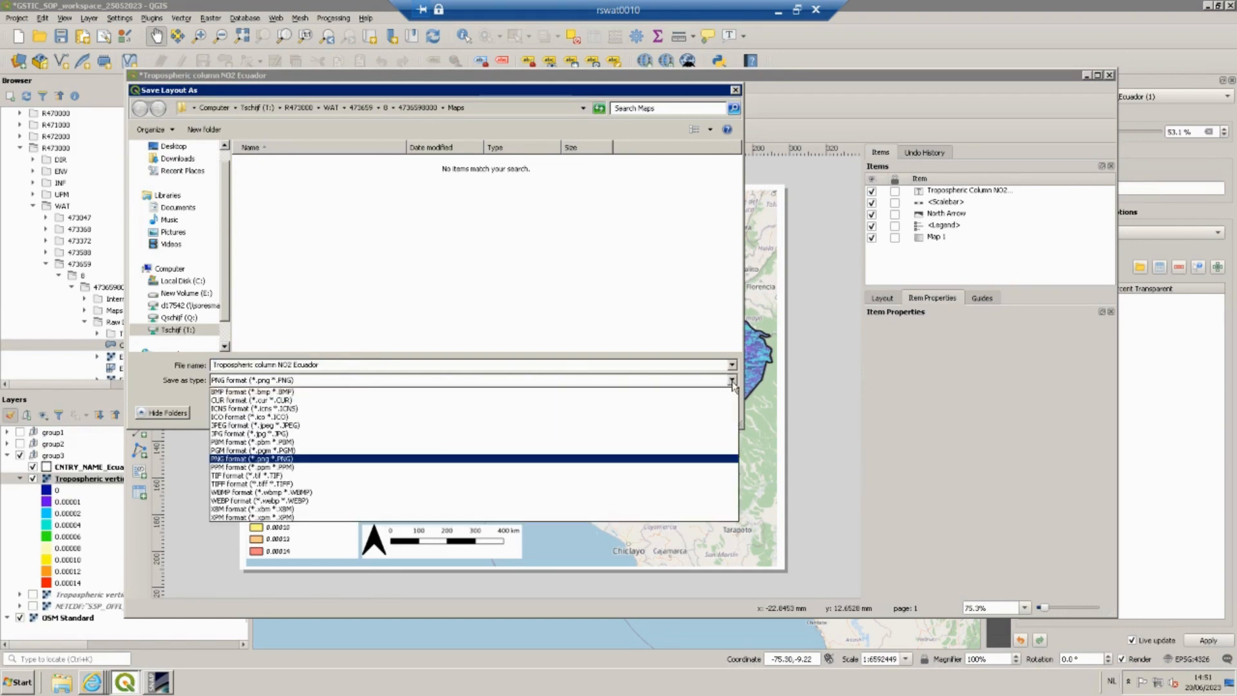
left_click(397, 425)
left_click(651, 415)
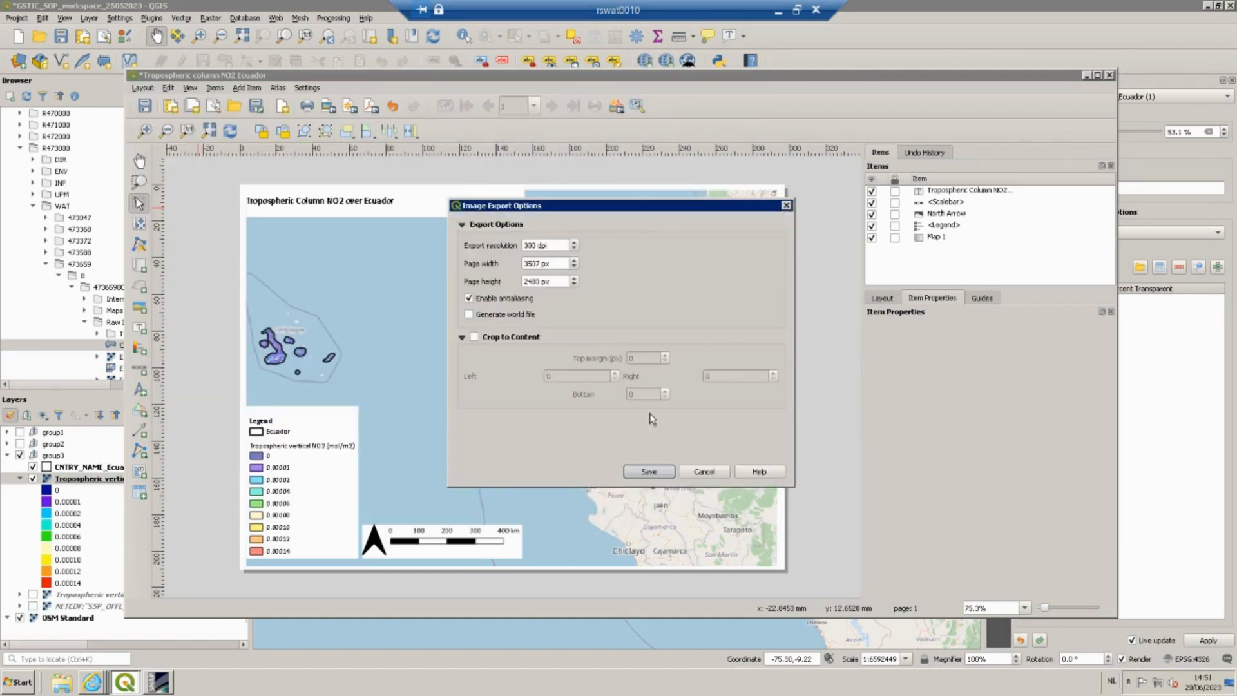
left_click(655, 474)
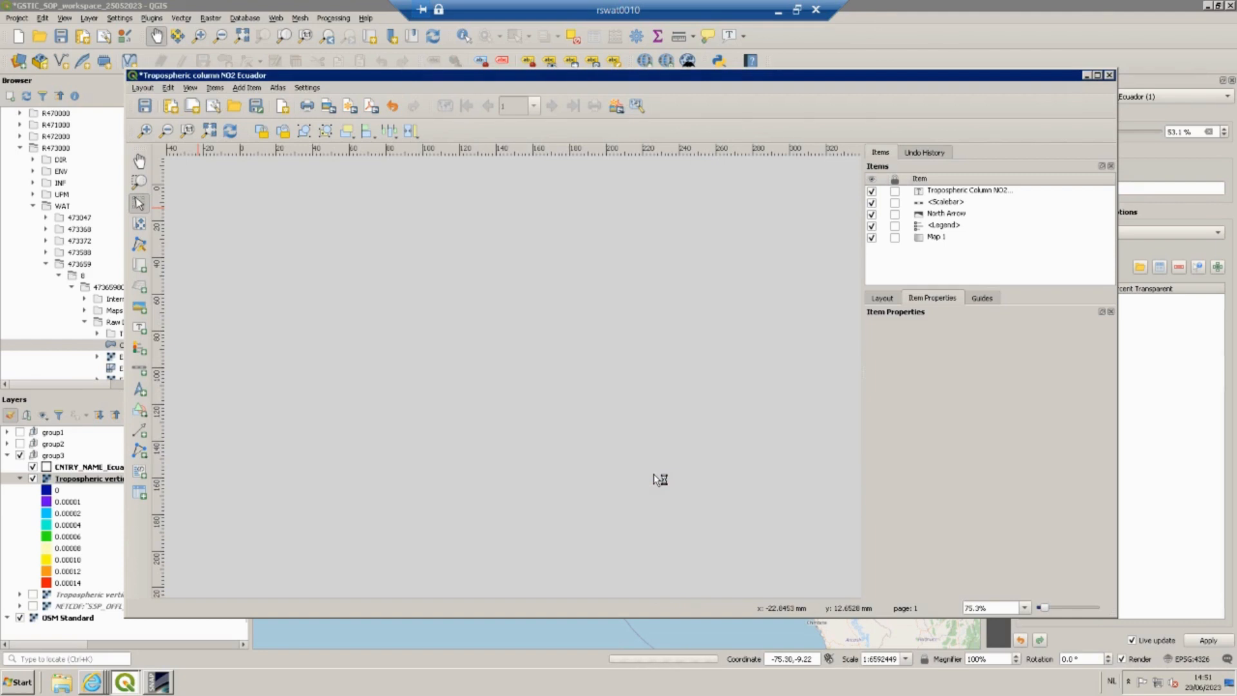